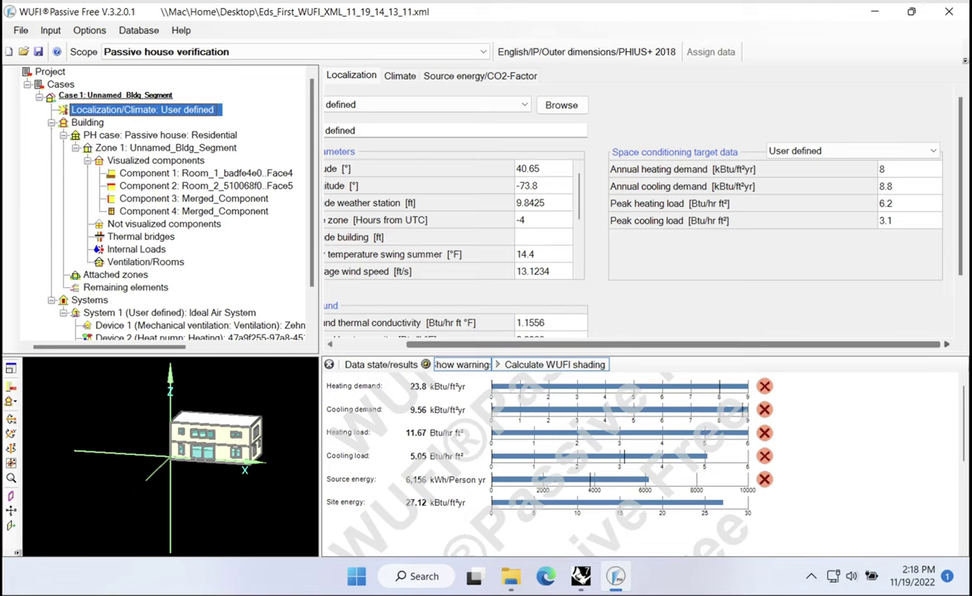
# Show the Passive House verification report for Case 1 and enlarge the report area
pyautogui.click(151, 96)
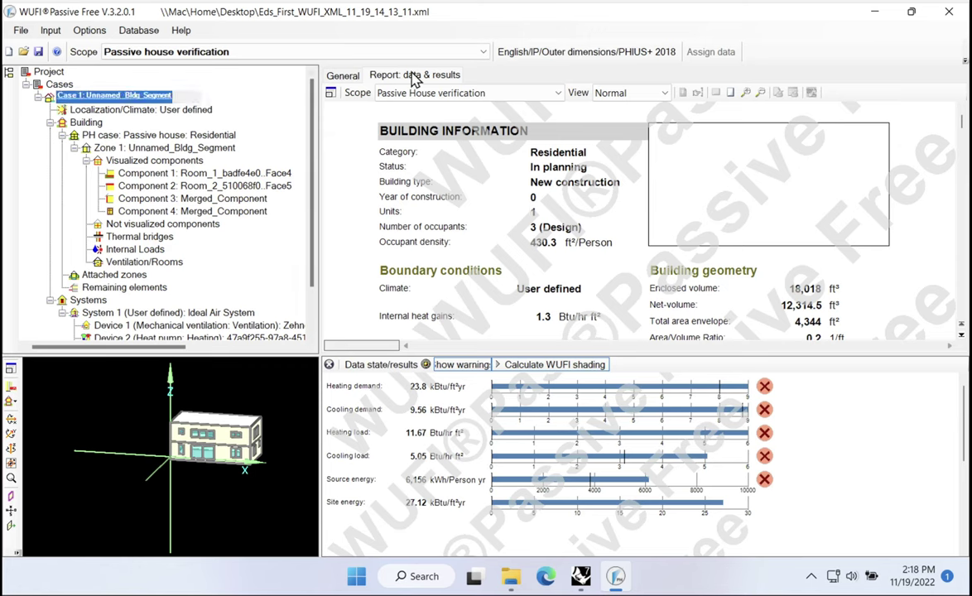
pyautogui.click(557, 92)
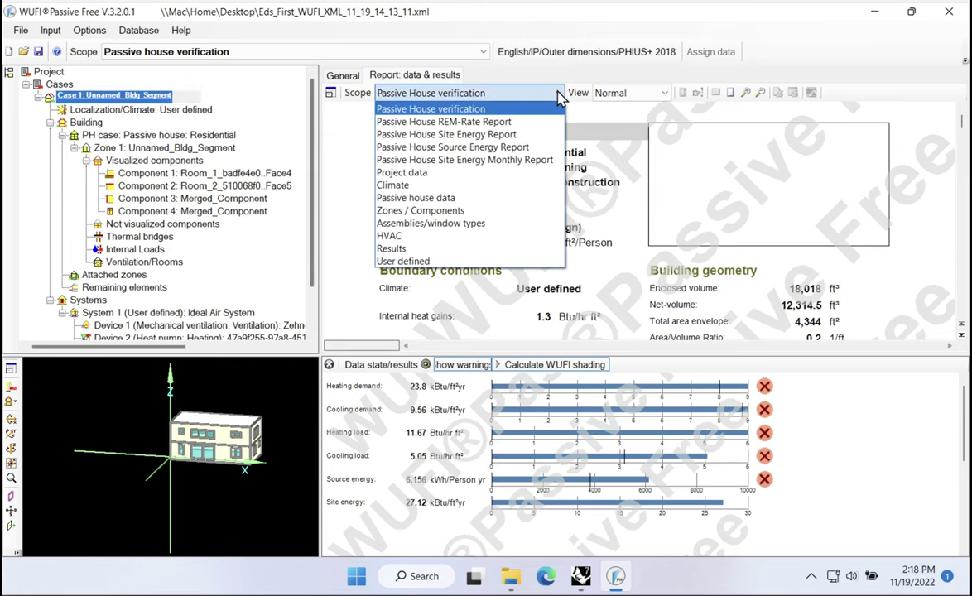
pyautogui.click(448, 112)
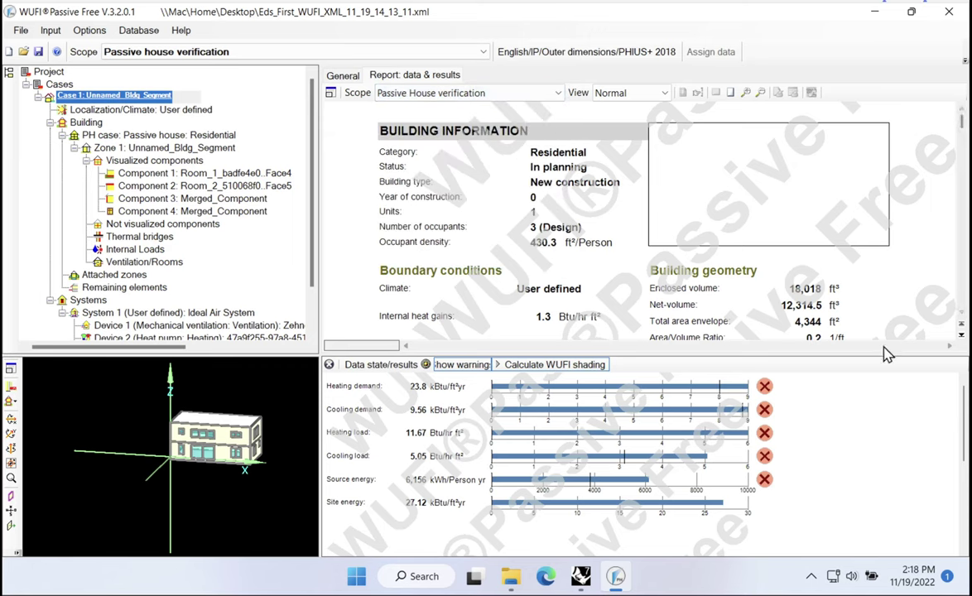
pyautogui.moveTo(873, 353); pyautogui.dragTo(889, 496)
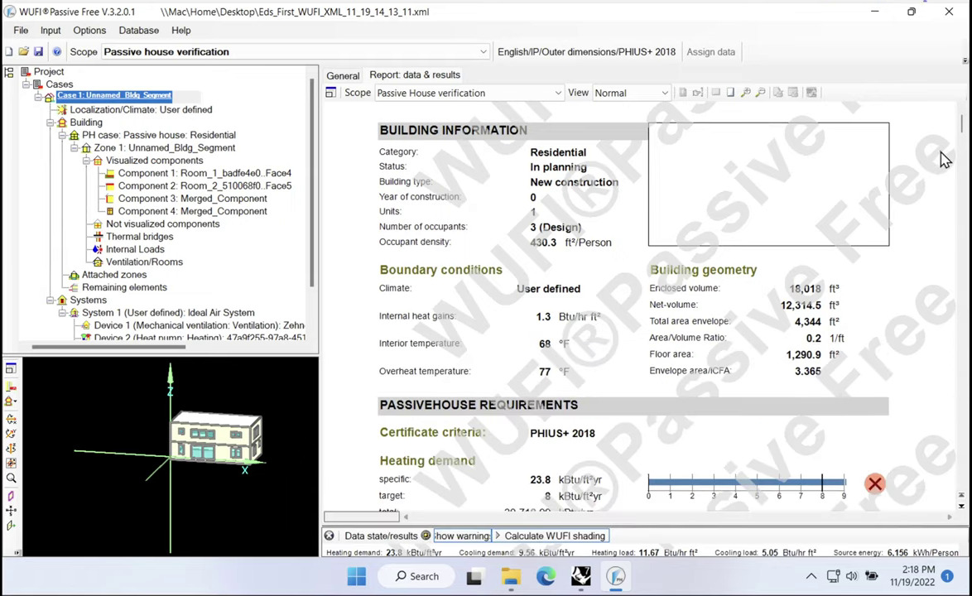
# Examine the report's annual heat and cooling demand figures and the winter and summer energy balance charts
pyautogui.moveTo(961, 141); pyautogui.dragTo(962, 236)
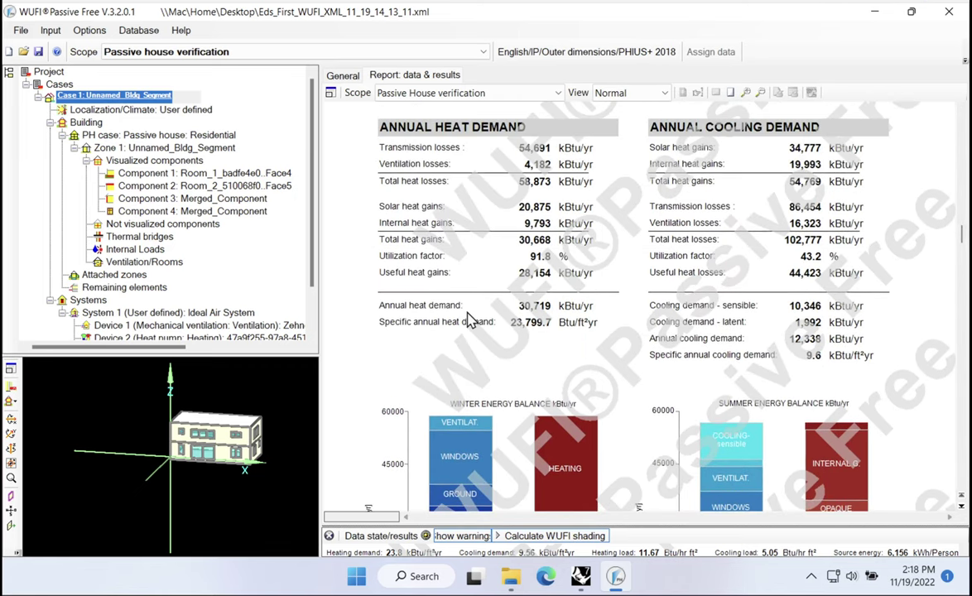
pyautogui.scroll(-3, 429, 291)
pyautogui.scroll(-1, 483, 432)
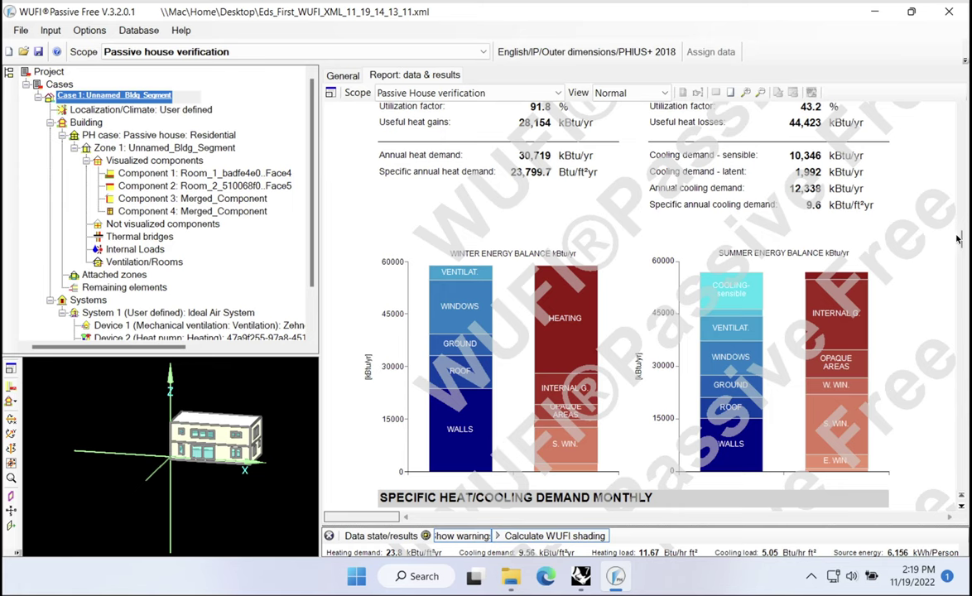
pyautogui.scroll(-1, 962, 242)
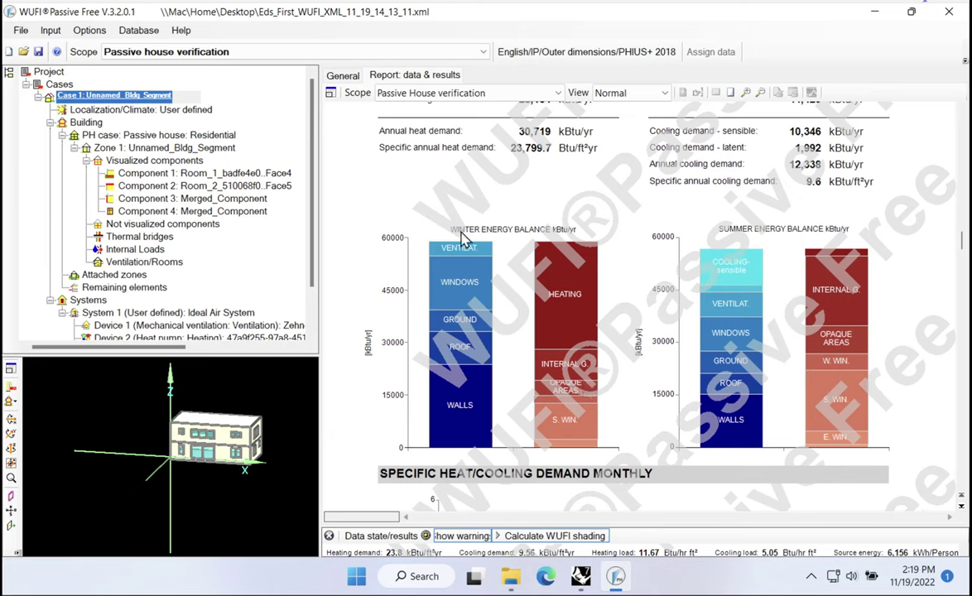
pyautogui.press('ctrl')
pyautogui.press('ctrl')
pyautogui.click(565, 302)
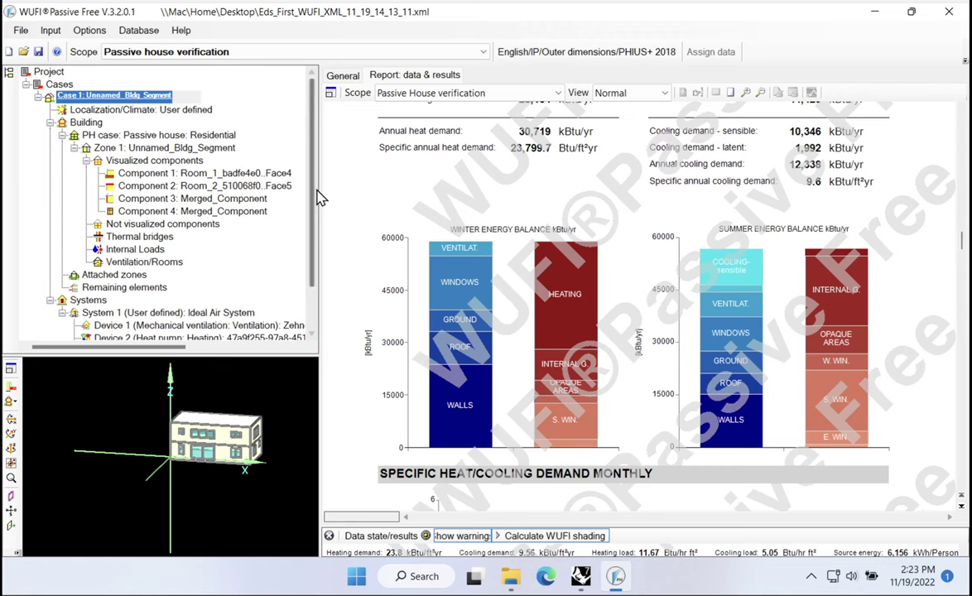
# Widen the project tree and inspect the assembly and R-value assigned to the opaque merged wall component
pyautogui.moveTo(321, 195); pyautogui.dragTo(324, 197)
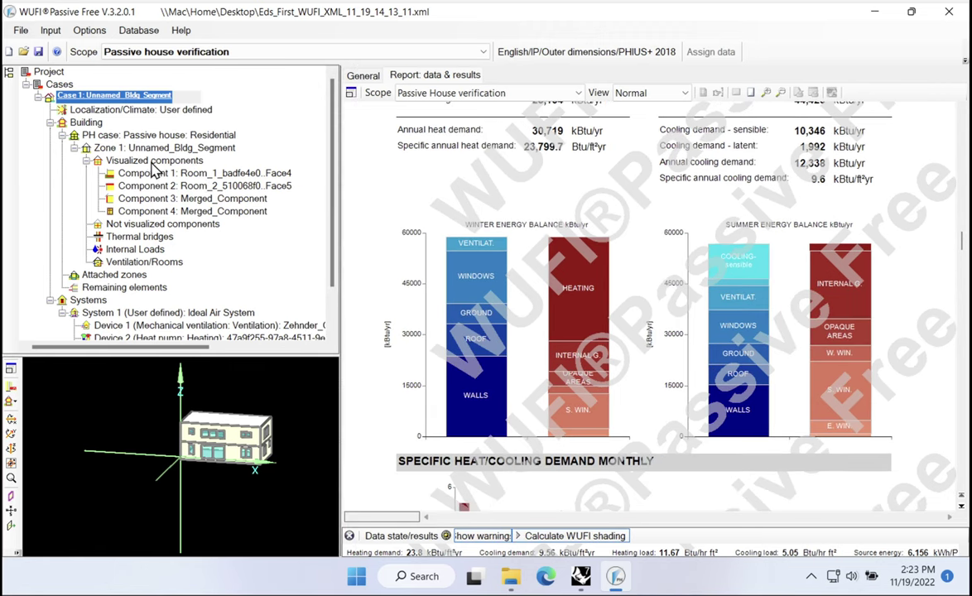
pyautogui.click(159, 199)
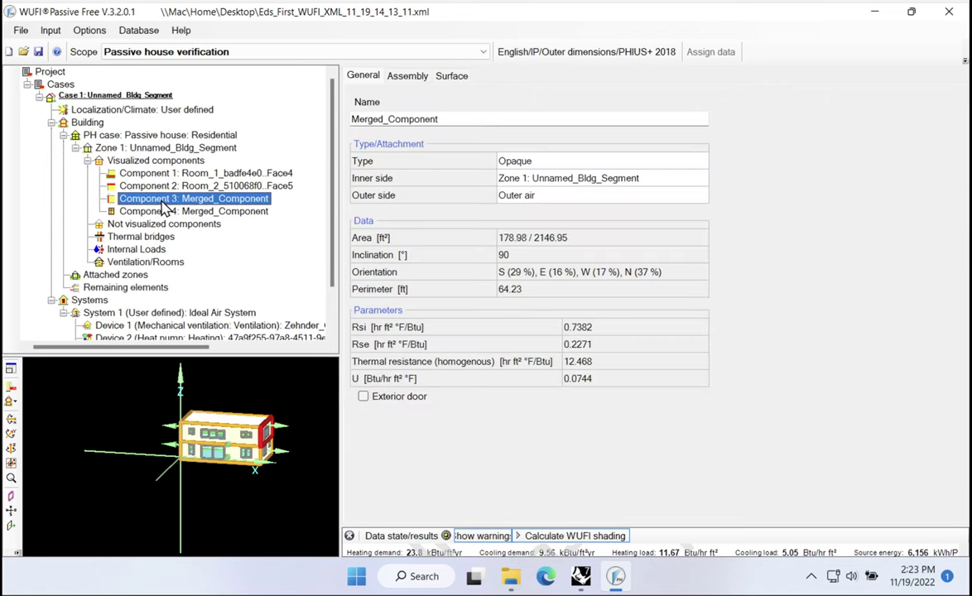
pyautogui.scroll(3, 249, 441)
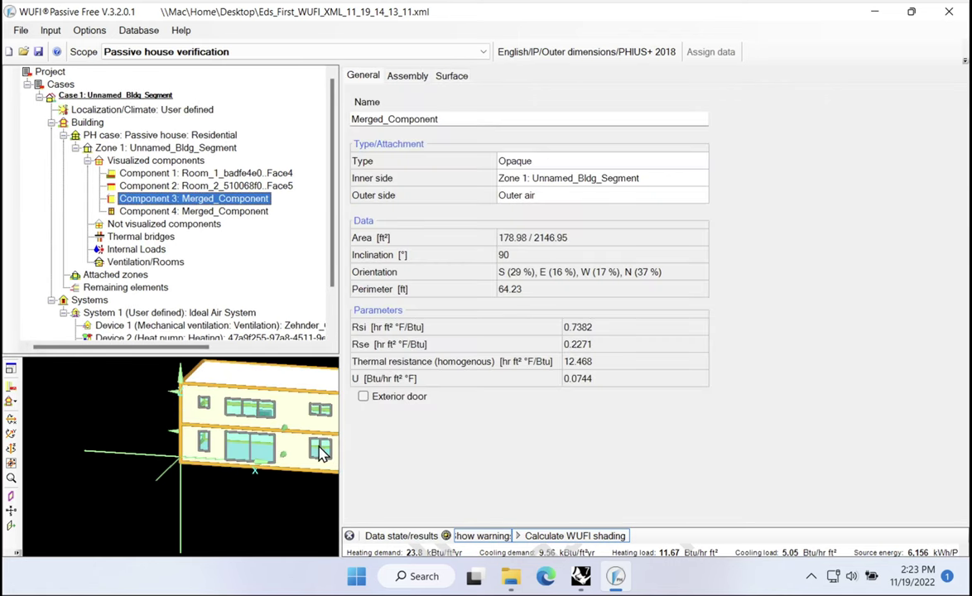
pyautogui.click(262, 493)
pyautogui.scroll(-3, 248, 480)
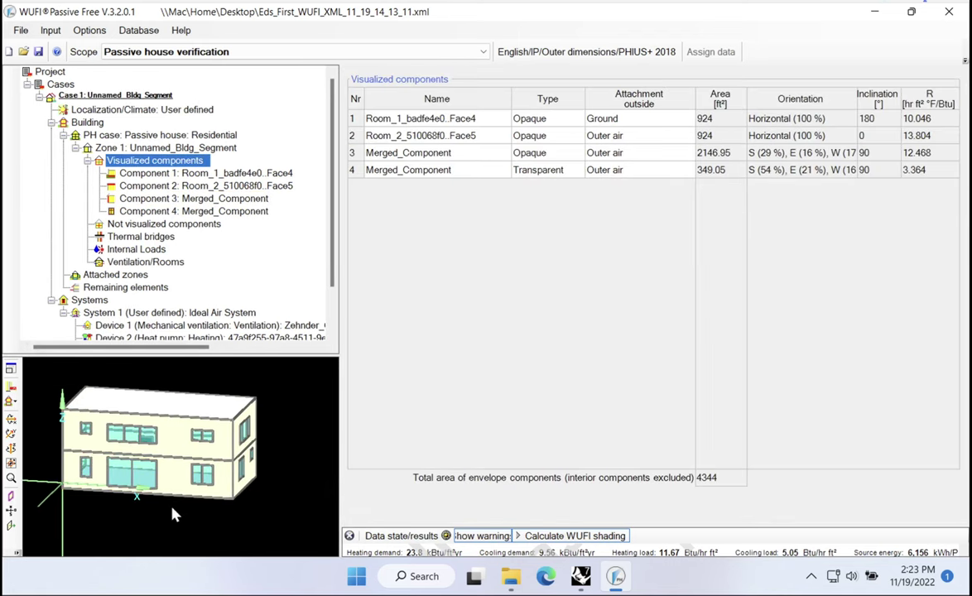
pyautogui.click(185, 206)
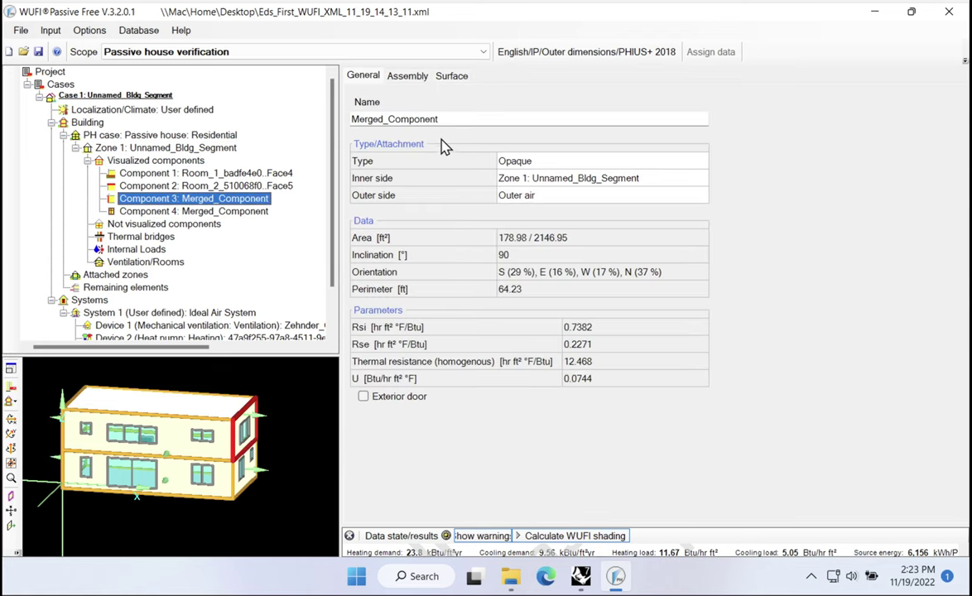
pyautogui.click(408, 80)
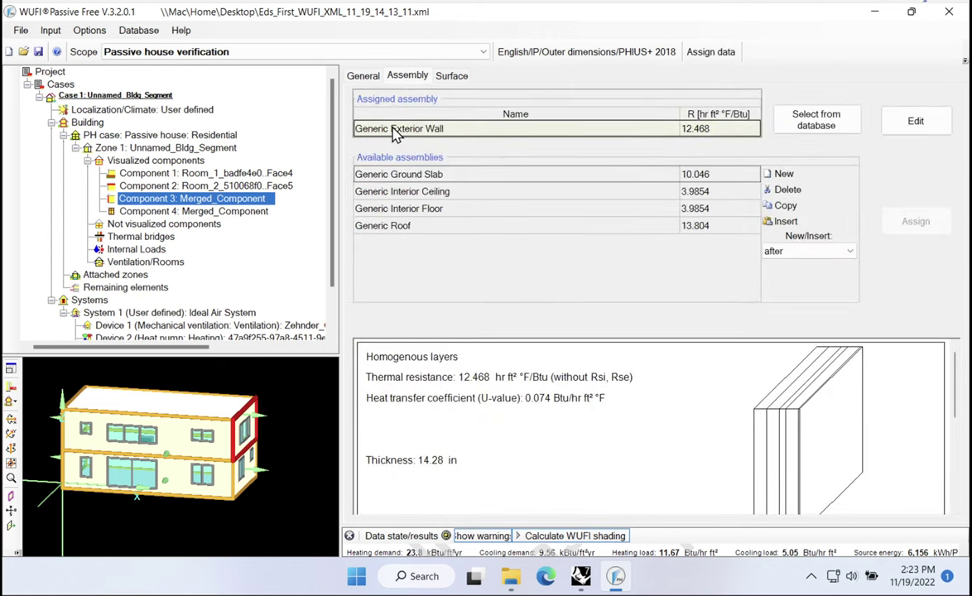
pyautogui.click(696, 135)
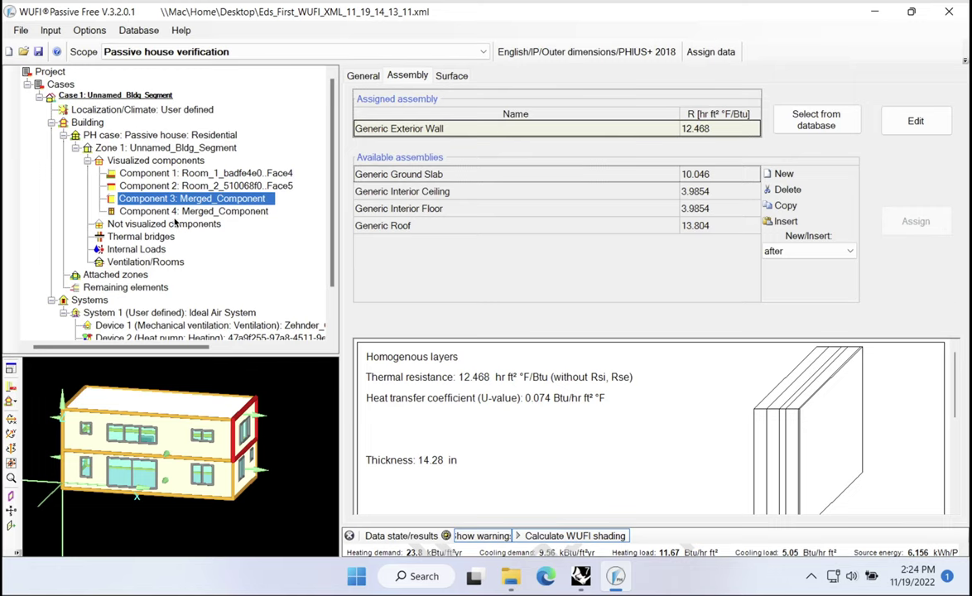
# Inspect the assemblies assigned to the roof and ground slab components and the window type of the transparent merged component
pyautogui.click(164, 187)
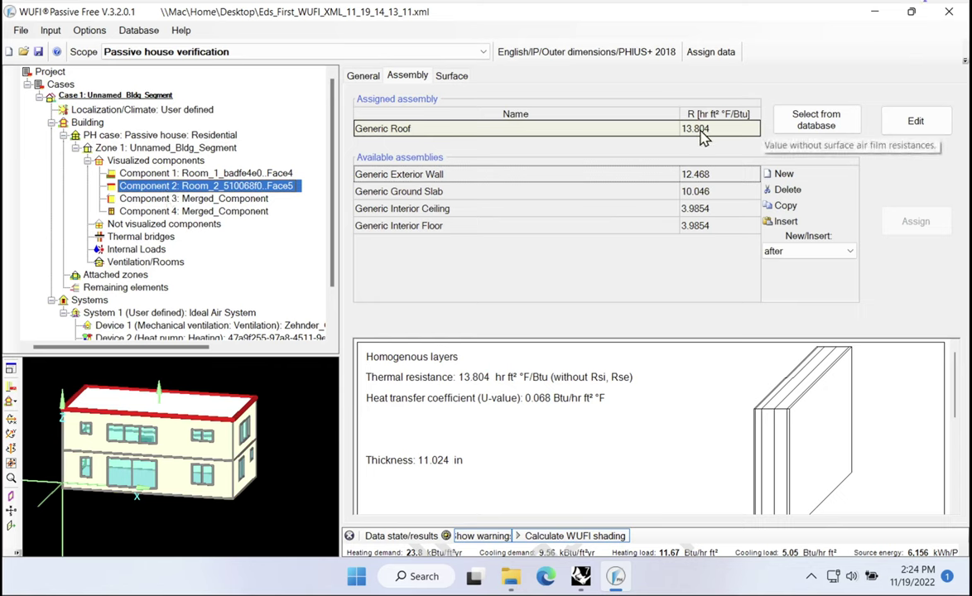
pyautogui.click(136, 173)
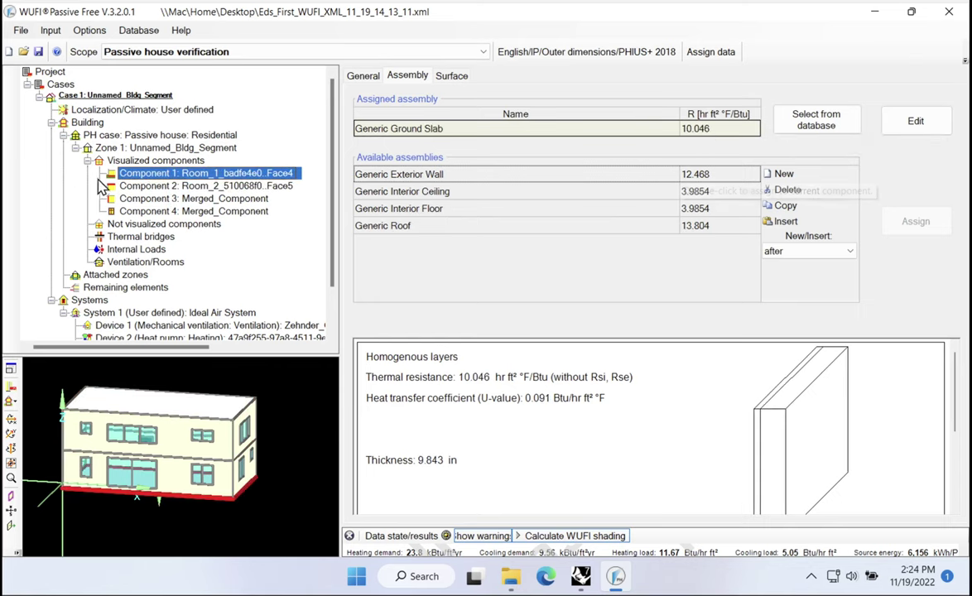
pyautogui.click(195, 211)
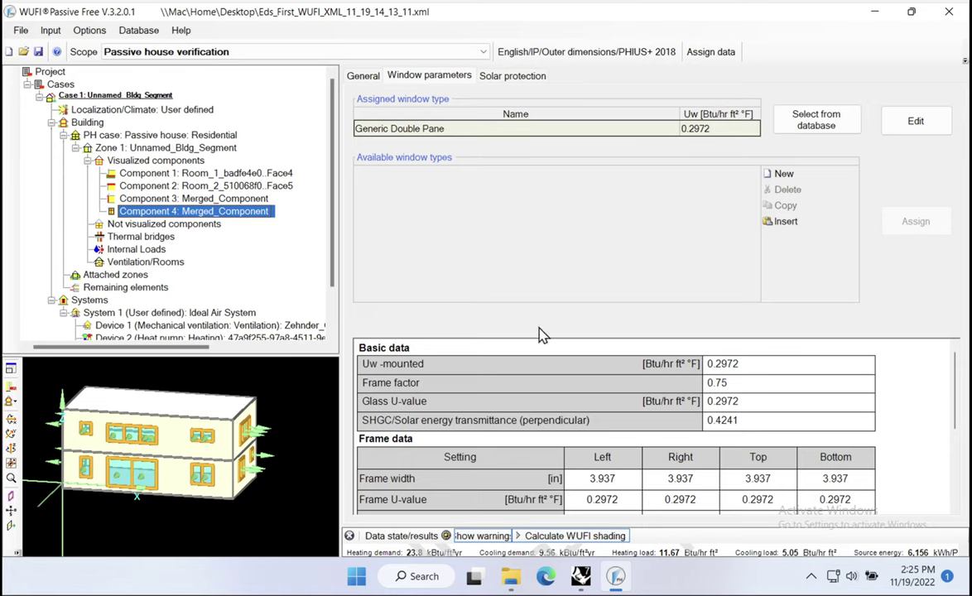
# Switch to Grasshopper and bring the GEOMETRY section of the example_wufi_single_family definition into close view
pyautogui.click(581, 579)
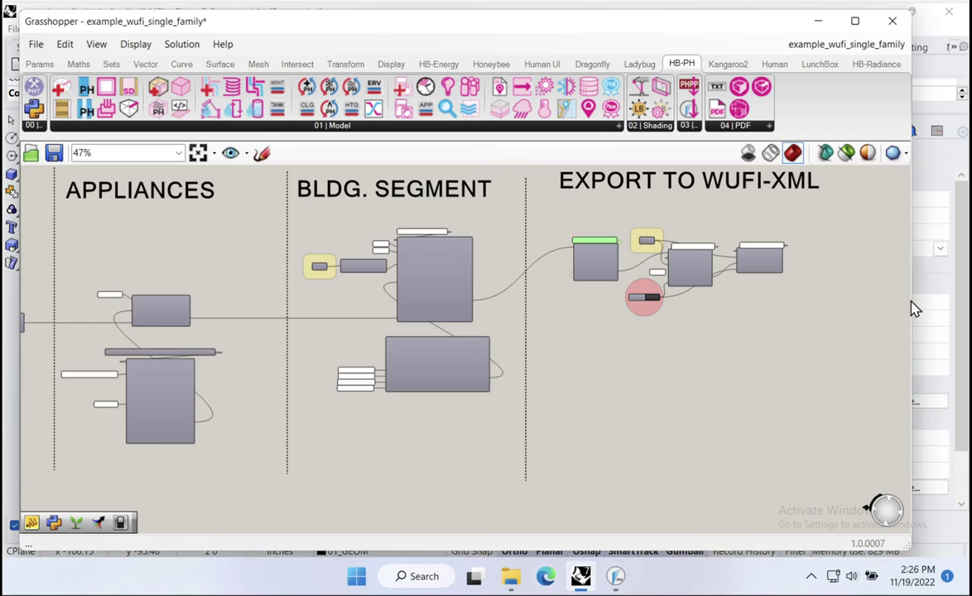
pyautogui.moveTo(910, 299); pyautogui.dragTo(346, 301)
pyautogui.moveTo(356, 302); pyautogui.dragTo(374, 289, button='right')
pyautogui.moveTo(346, 249); pyautogui.dragTo(913, 242)
pyautogui.scroll(-5, 677, 267)
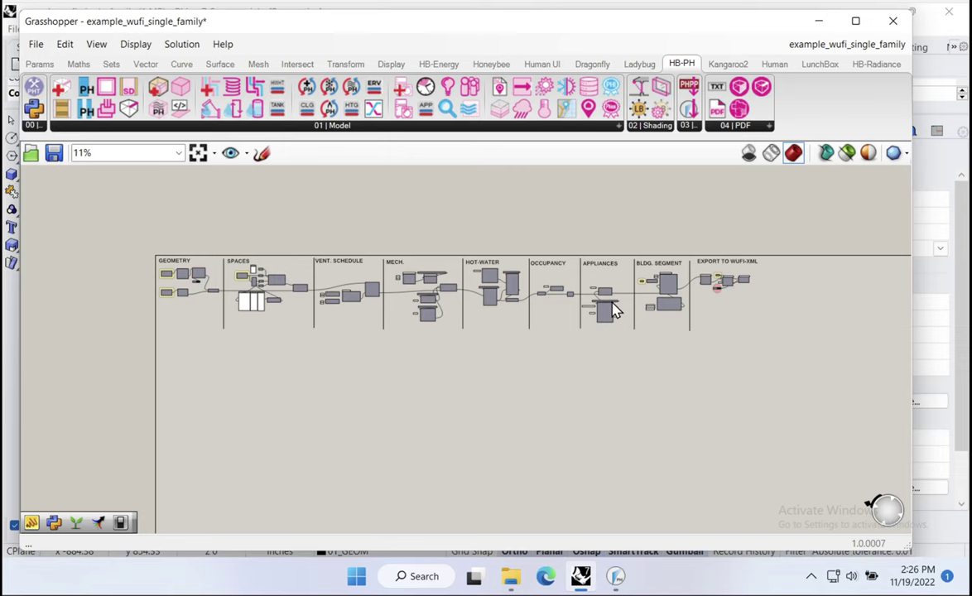
pyautogui.scroll(5, 148, 282)
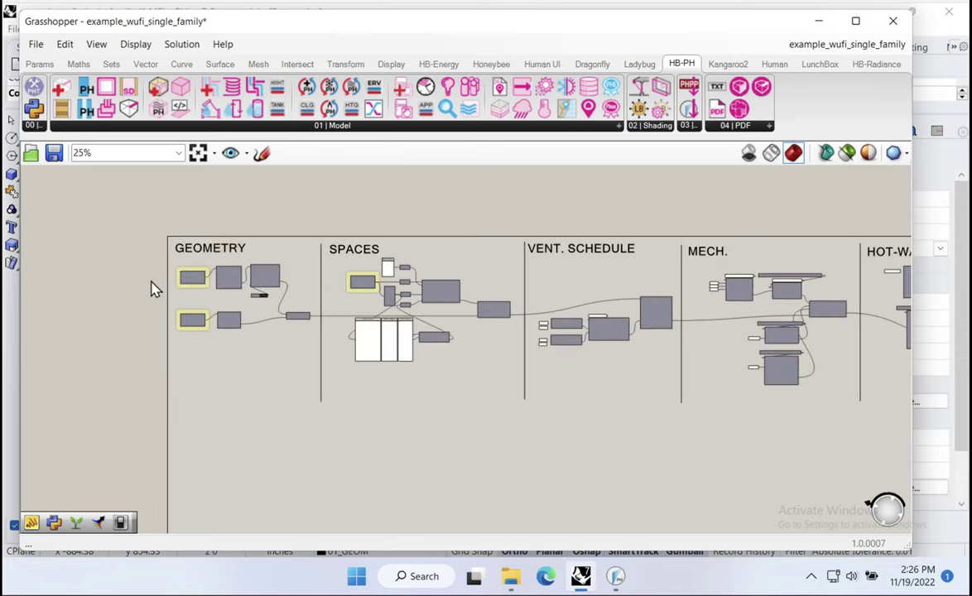
pyautogui.scroll(4, 172, 284)
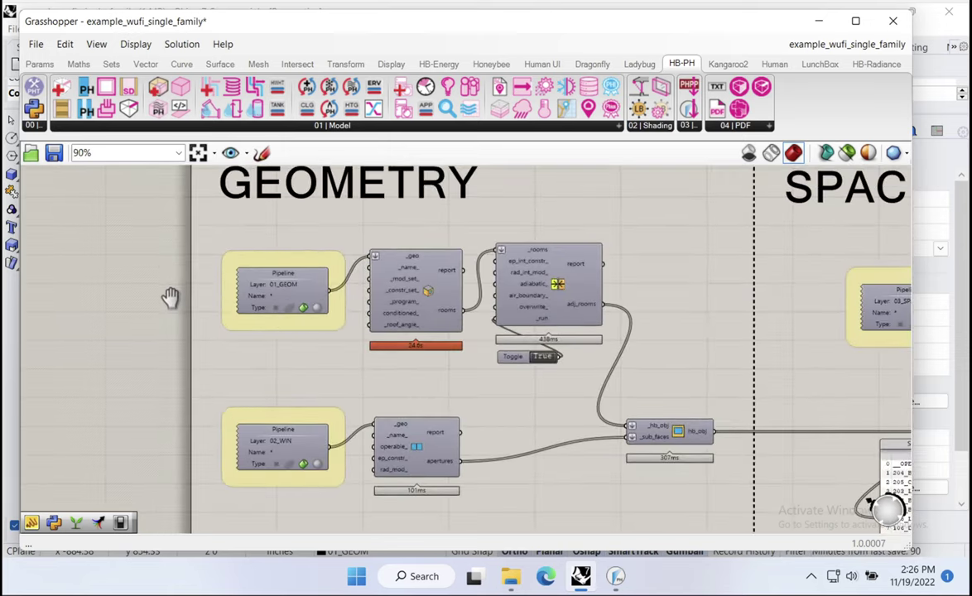
pyautogui.scroll(1, 428, 334)
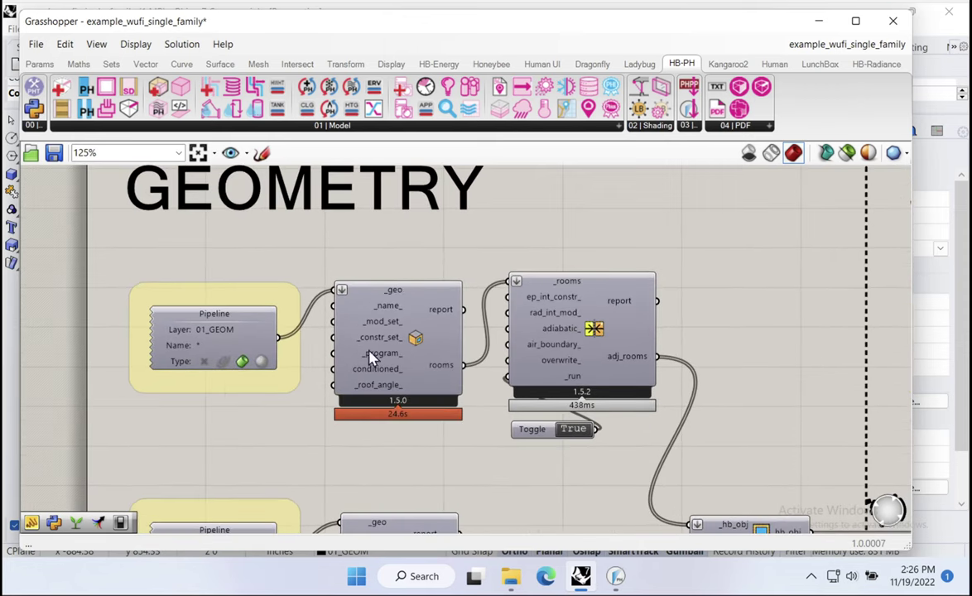
# Add a panel above the 01_GEOM pipeline and connect it to the pipeline's output to view the referenced geometry
pyautogui.click(257, 327)
pyautogui.doubleClick(279, 242)
pyautogui.write('panel')
pyautogui.press('Return')
pyautogui.moveTo(282, 337); pyautogui.dragTo(218, 246)
pyautogui.moveTo(289, 256); pyautogui.dragTo(241, 265)
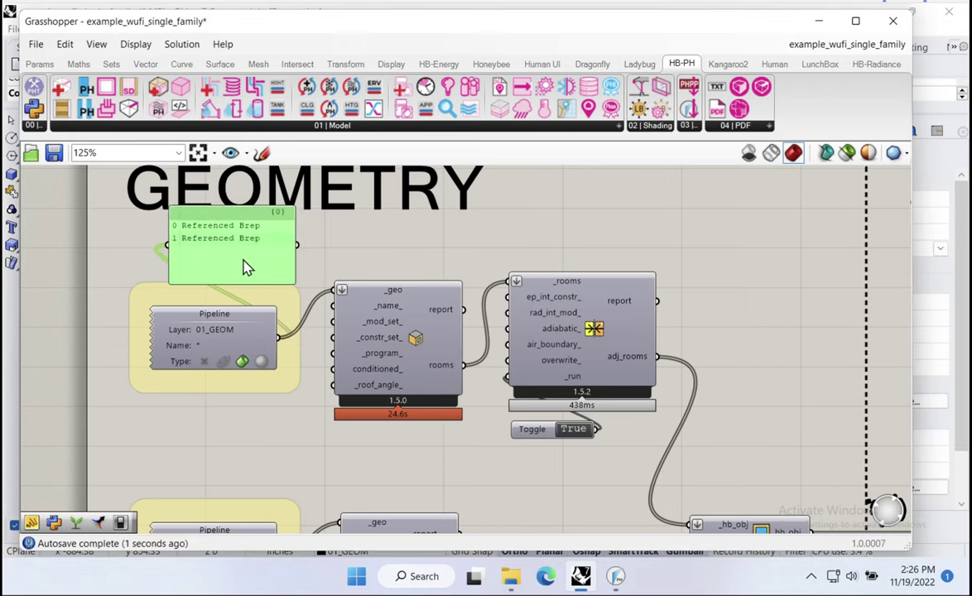
# Examine the HB Room from Solid component and read the description of its _constr_set_ input
pyautogui.click(412, 364)
pyautogui.moveTo(418, 367); pyautogui.dragTo(420, 367)
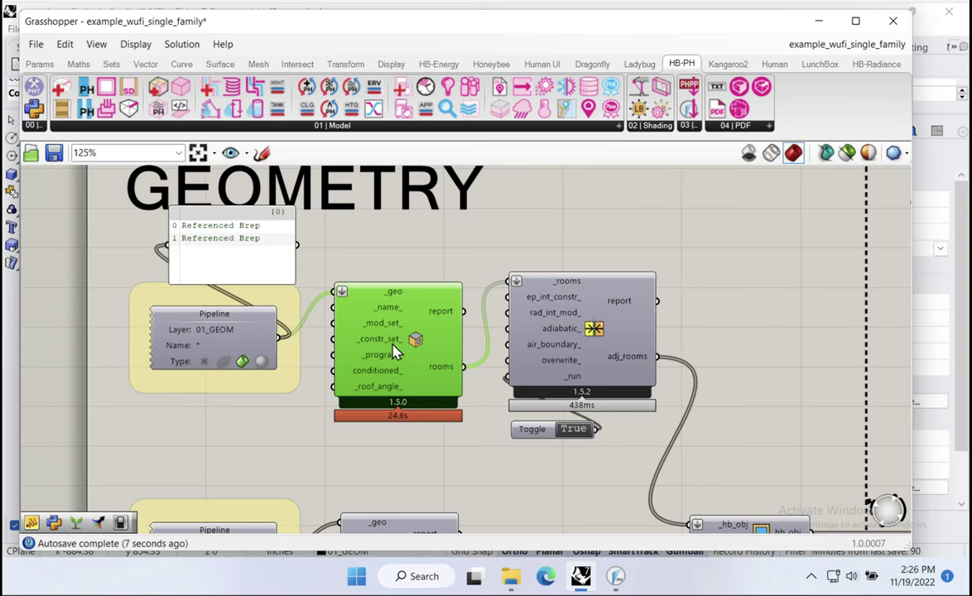
pyautogui.scroll(2, 389, 352)
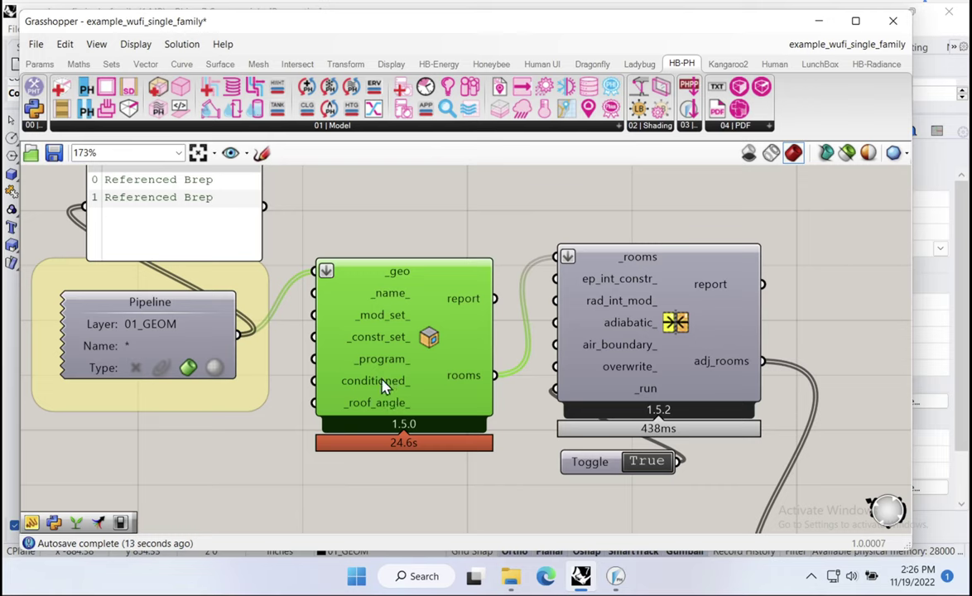
pyautogui.moveTo(384, 429)
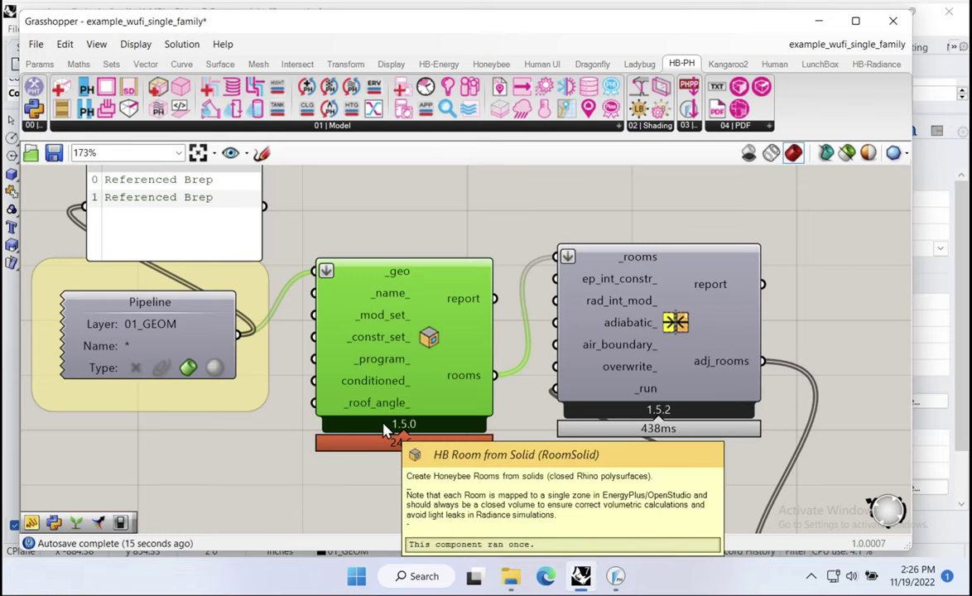
pyautogui.moveTo(374, 345)
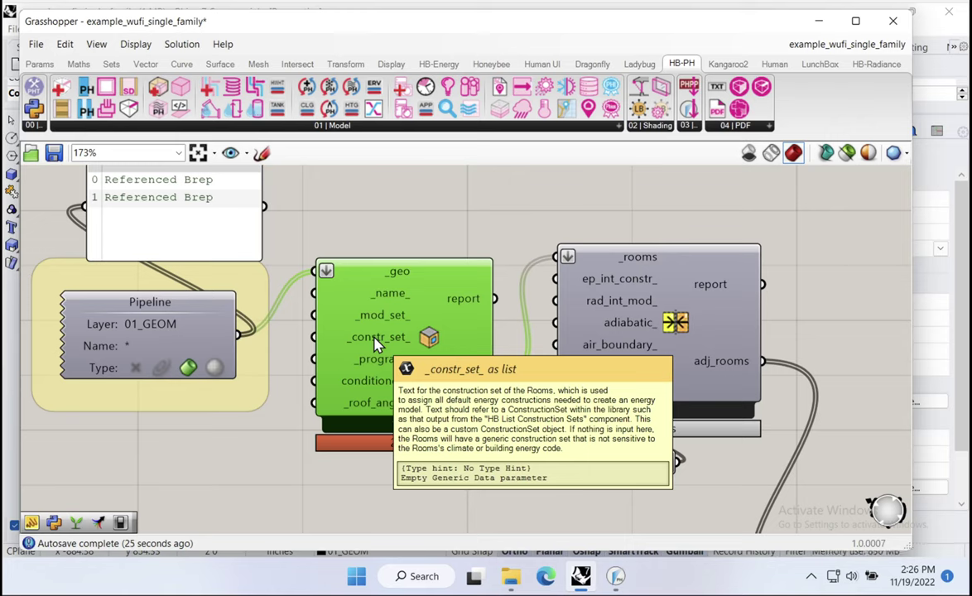
# Delete the panel attached to the 01_GEOM pipeline
pyautogui.click(228, 210)
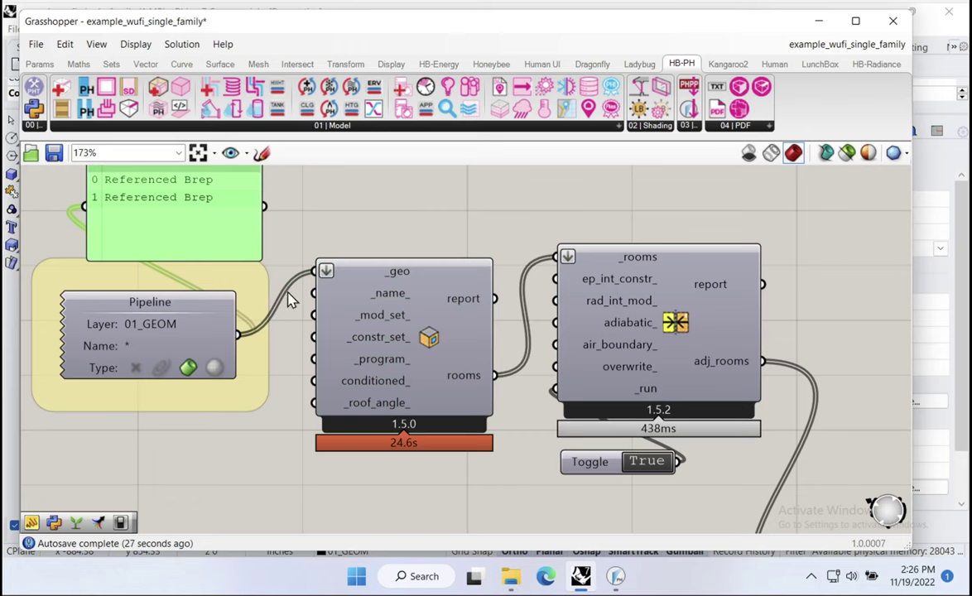
pyautogui.press('Delete')
# Add a Data parameter below the window aperture component and wire the adj_rooms output into it
pyautogui.moveTo(298, 397); pyautogui.dragTo(341, 327, button='right')
pyautogui.scroll(-4, 339, 325)
pyautogui.moveTo(384, 374); pyautogui.dragTo(373, 266, button='right')
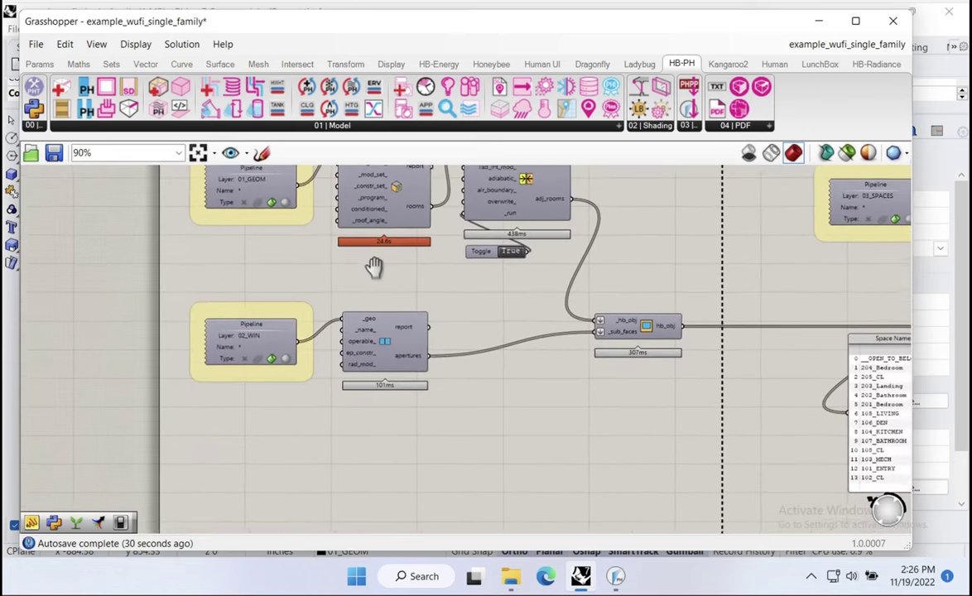
pyautogui.doubleClick(367, 465)
pyautogui.write('data')
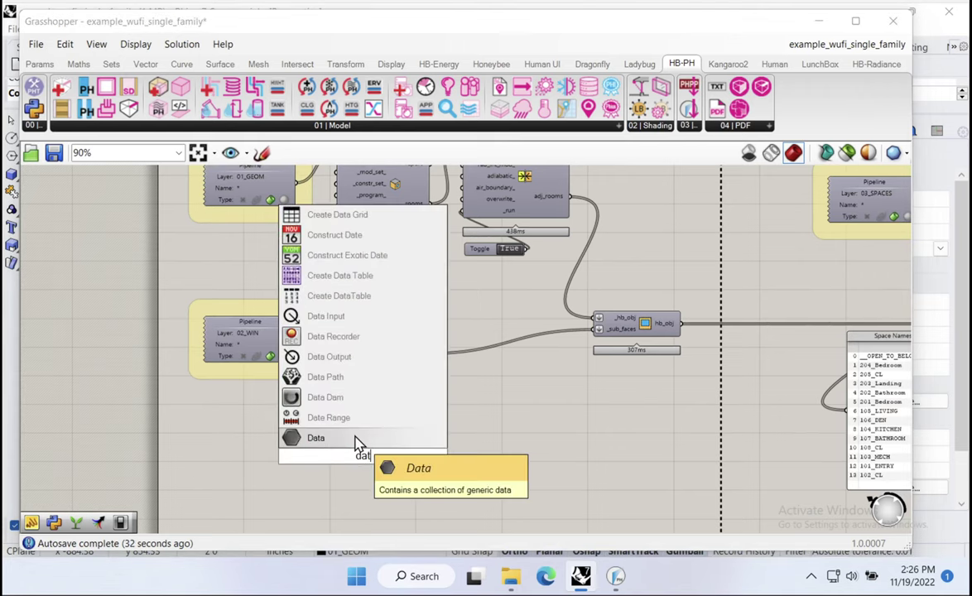
pyautogui.click(357, 445)
pyautogui.moveTo(571, 202); pyautogui.dragTo(440, 449)
# Add a panel beside the Data parameter and connect it to show the Honeybee rooms
pyautogui.doubleClick(445, 439)
pyautogui.write('panel')
pyautogui.press('Return')
pyautogui.scroll(5, 422, 484)
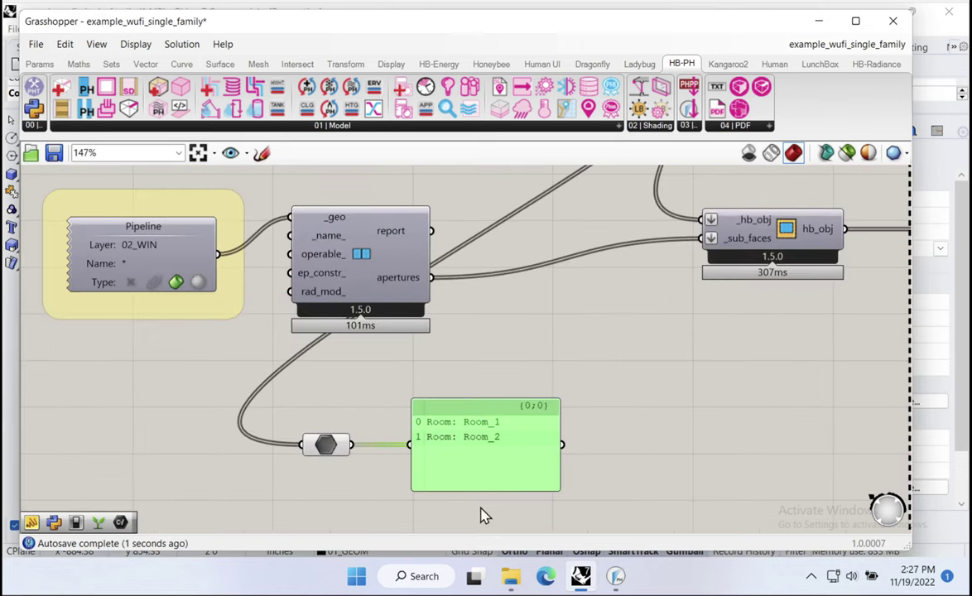
# Reposition the Data parameter and its panel in the open canvas area below the geometry components
pyautogui.moveTo(482, 515); pyautogui.dragTo(568, 442, button='right')
pyautogui.moveTo(568, 441); pyautogui.dragTo(418, 346)
pyautogui.moveTo(418, 346); pyautogui.dragTo(218, 327, button='right')
pyautogui.click(217, 327)
pyautogui.moveTo(200, 278); pyautogui.dragTo(169, 286)
pyautogui.moveTo(356, 296); pyautogui.dragTo(309, 252)
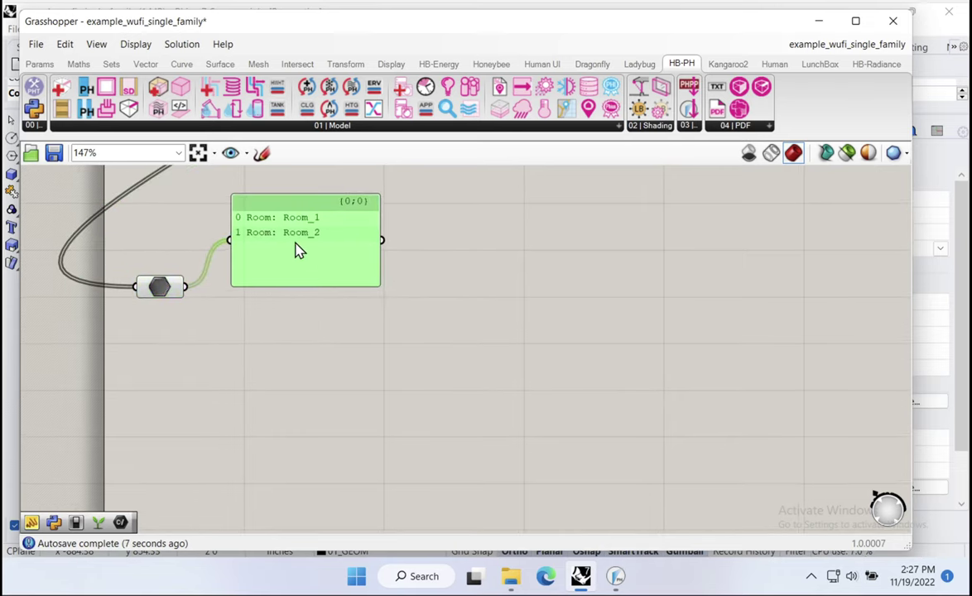
pyautogui.moveTo(159, 286)
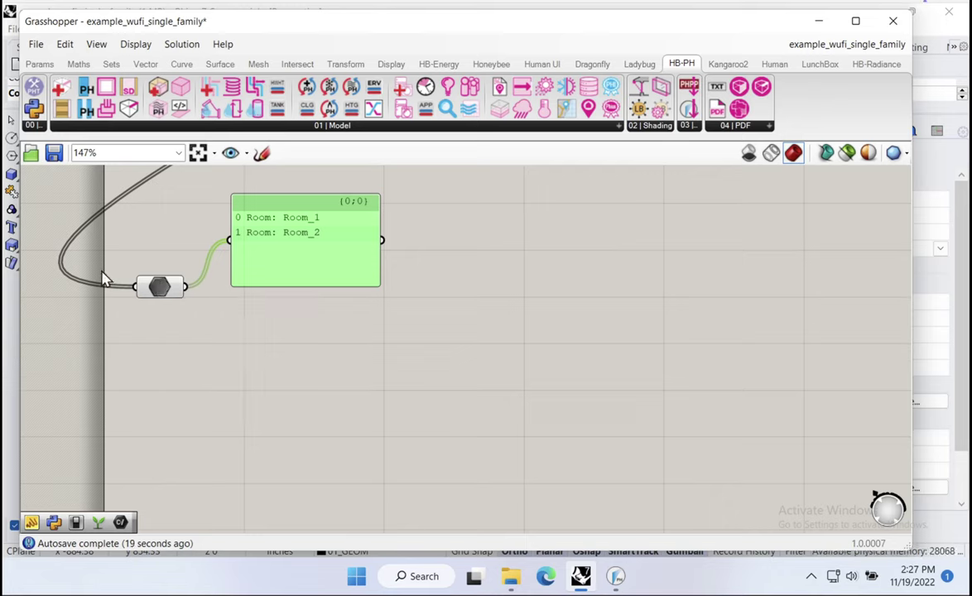
pyautogui.moveTo(289, 277); pyautogui.dragTo(277, 258)
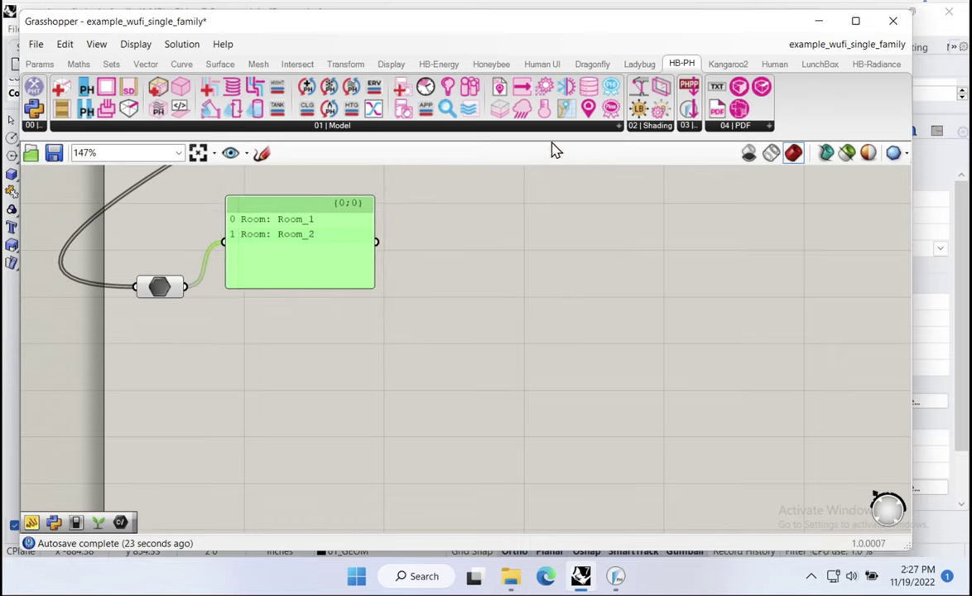
# Add an HB Room Energy Attributes list below the room data and set it to Construction Set
pyautogui.click(438, 66)
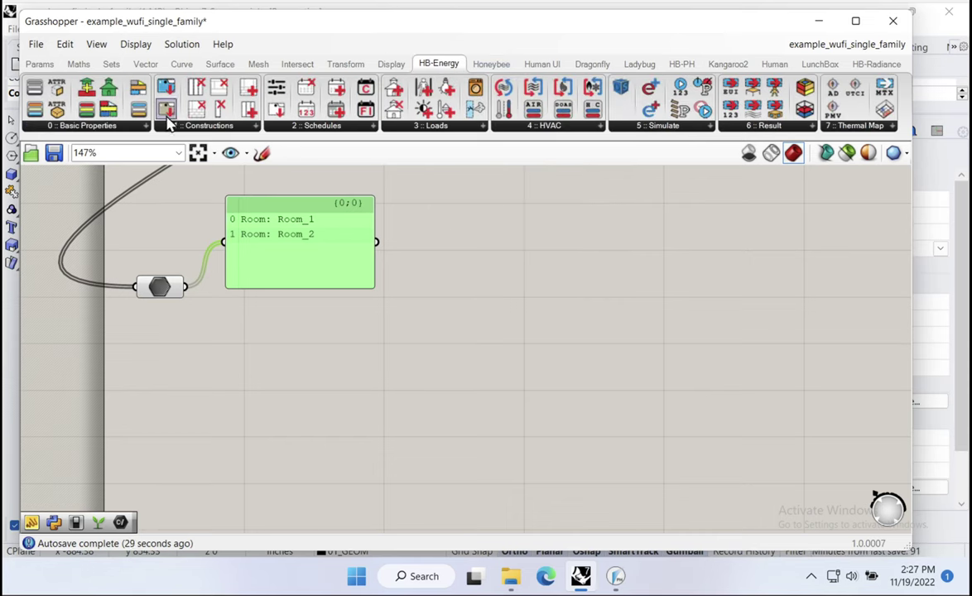
pyautogui.click(140, 130)
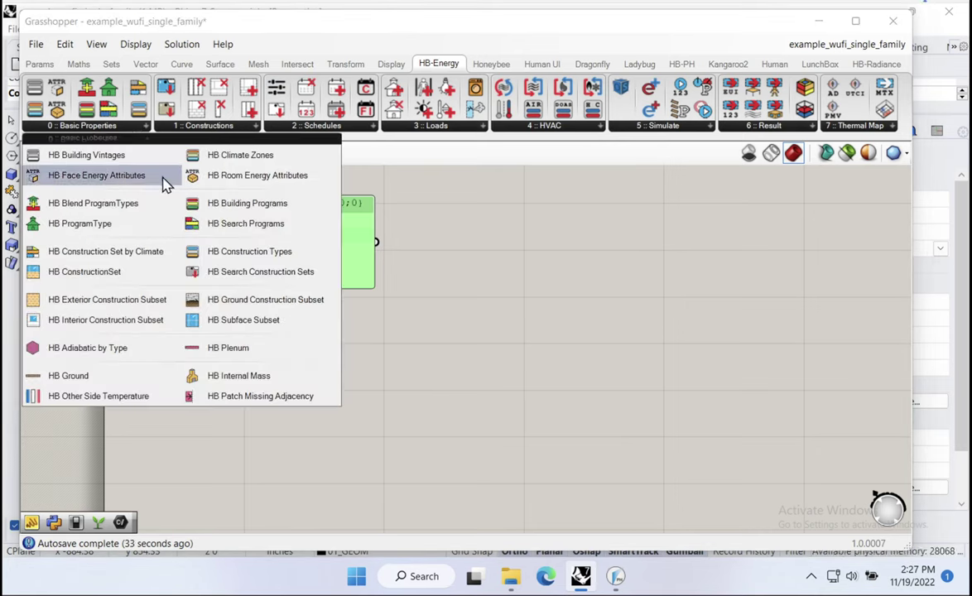
pyautogui.click(253, 184)
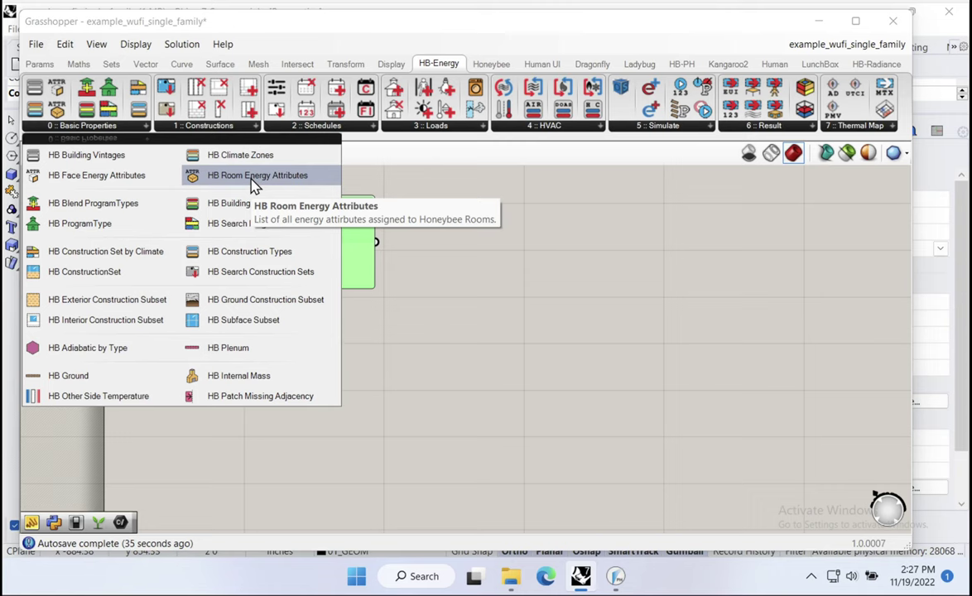
pyautogui.moveTo(252, 184); pyautogui.dragTo(279, 382)
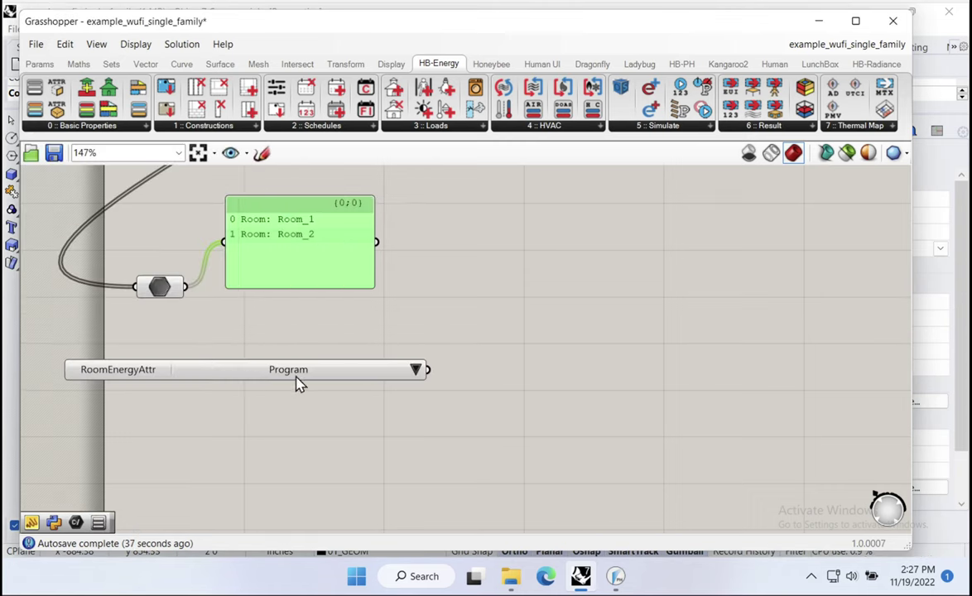
pyautogui.click(417, 370)
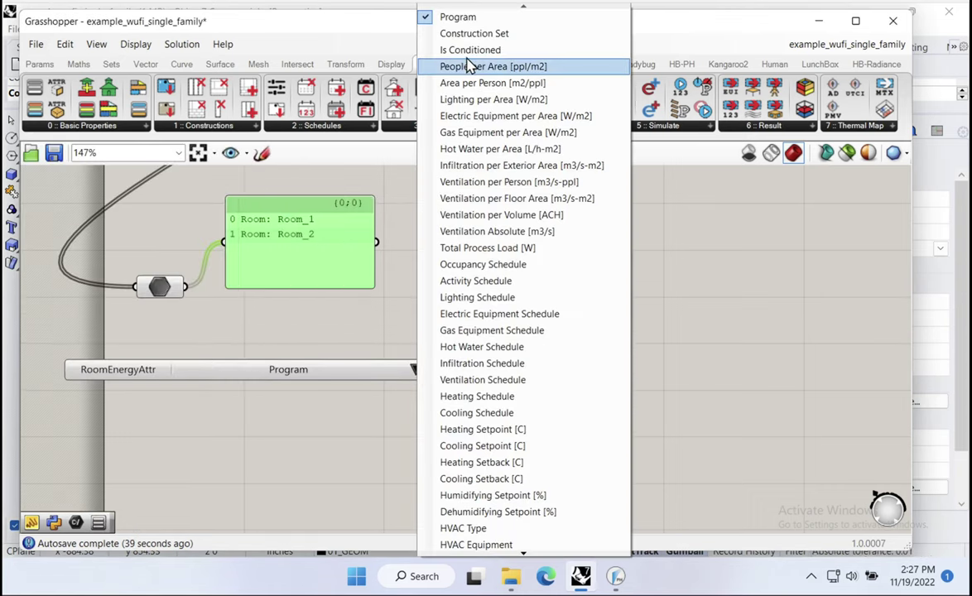
pyautogui.click(467, 34)
# Rearrange the attribute list, the rooms Data parameter and its panel to free space for another component
pyautogui.moveTo(390, 370); pyautogui.dragTo(347, 354)
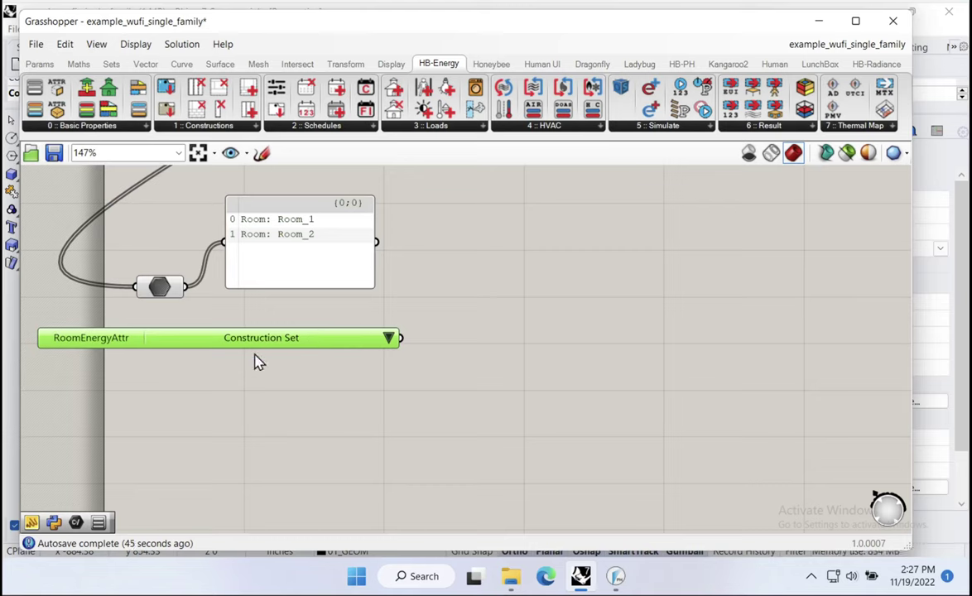
pyautogui.moveTo(278, 352); pyautogui.dragTo(255, 369)
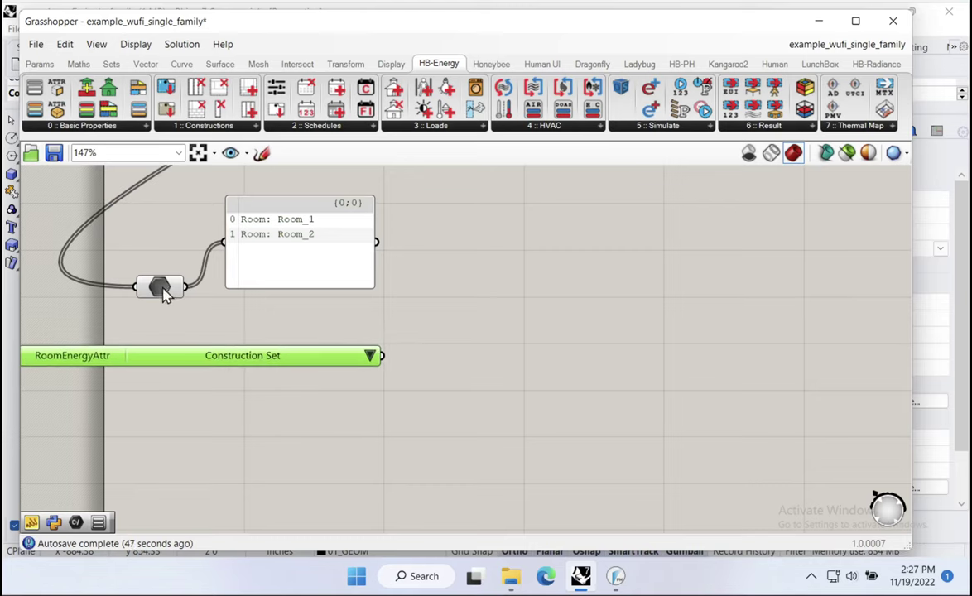
pyautogui.moveTo(163, 296); pyautogui.dragTo(210, 308)
pyautogui.moveTo(290, 273); pyautogui.dragTo(380, 264)
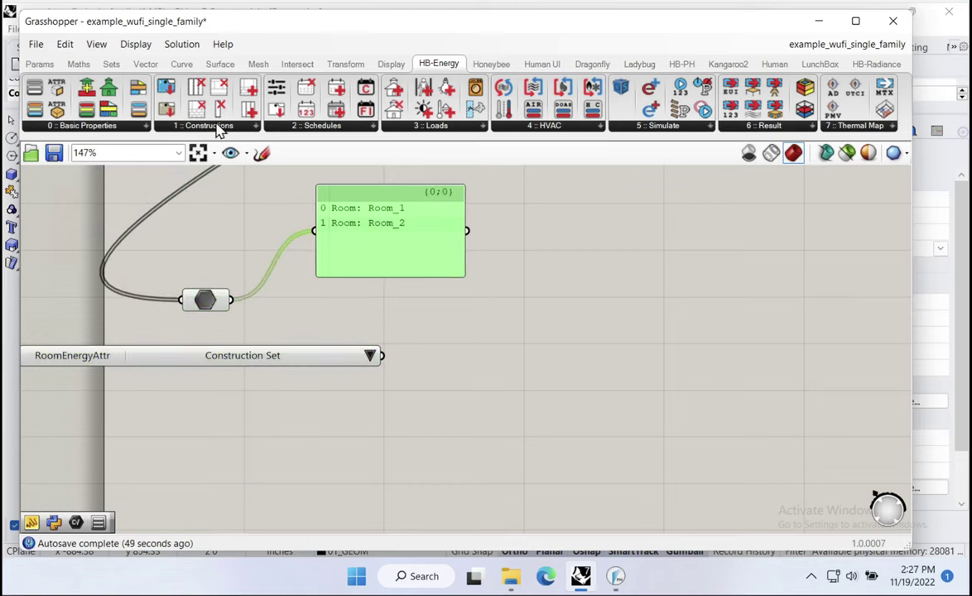
# Add an HB Label Rooms component and wire the rooms into _rooms_model and the Construction Set attribute into _attribute_
pyautogui.click(494, 66)
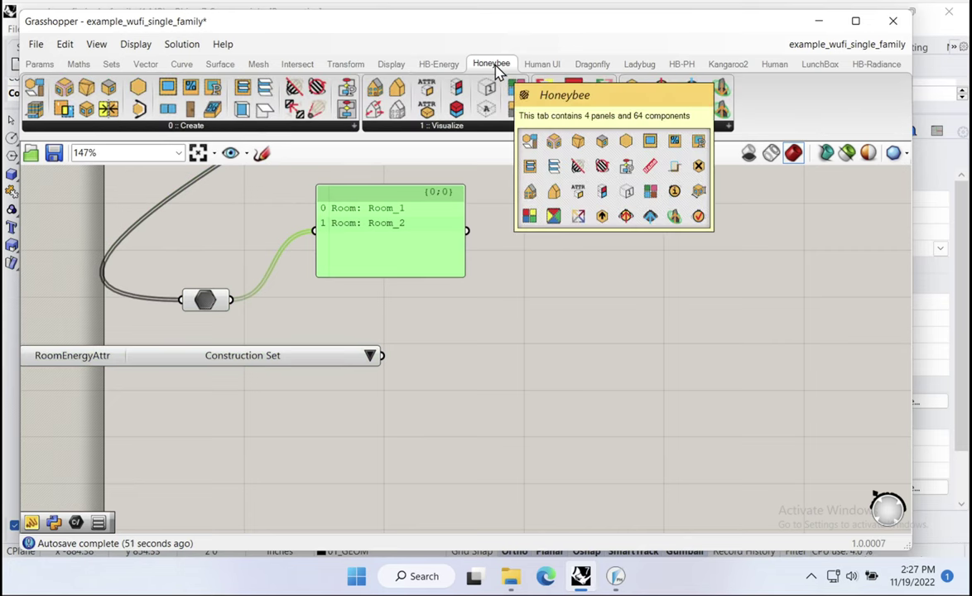
pyautogui.click(446, 124)
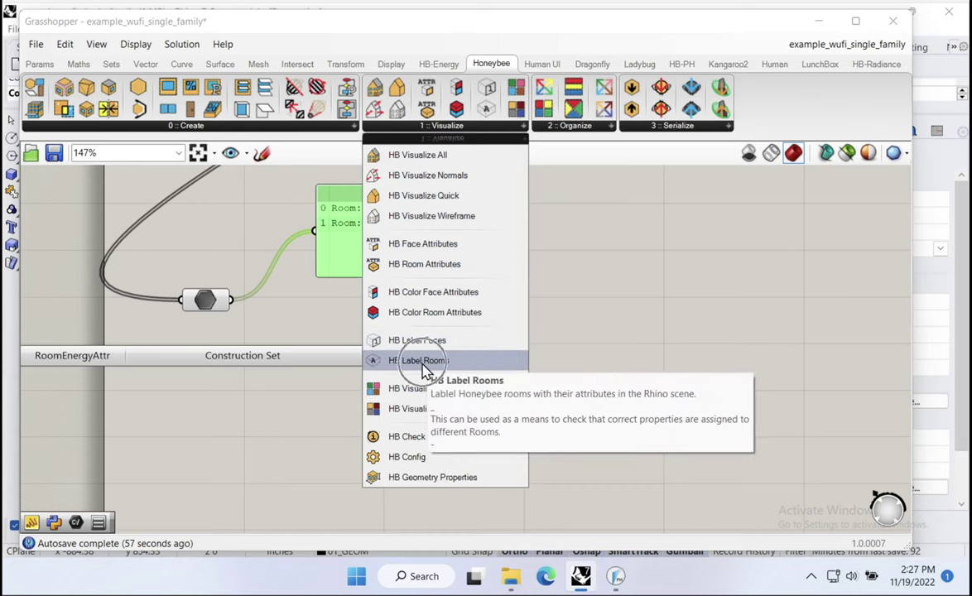
pyautogui.moveTo(424, 370); pyautogui.dragTo(455, 358)
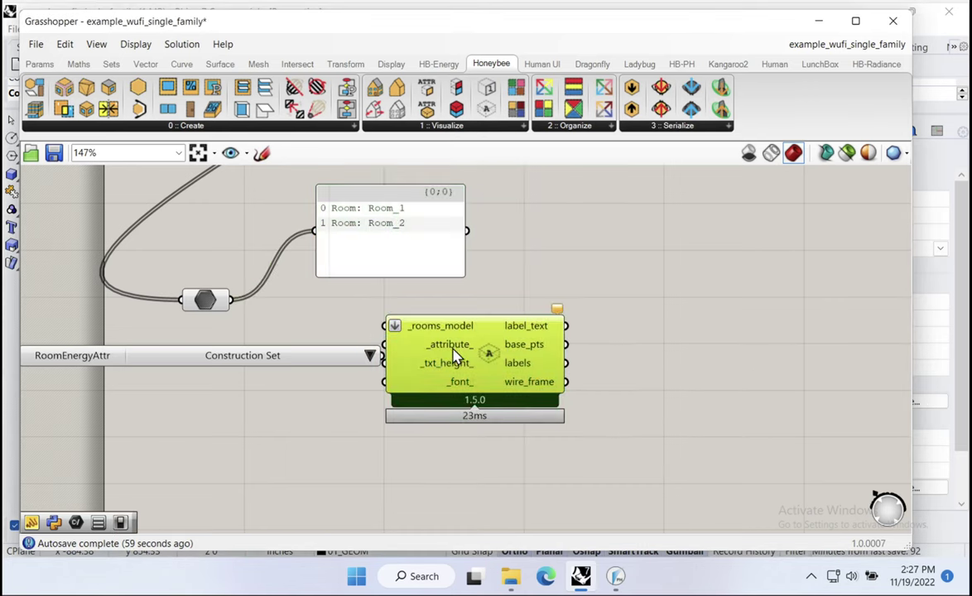
pyautogui.moveTo(231, 300); pyautogui.dragTo(381, 355)
pyautogui.moveTo(291, 361); pyautogui.dragTo(183, 347)
pyautogui.moveTo(499, 353); pyautogui.dragTo(370, 362)
# Add a panel beside HB Label Rooms, connect it to the labels output and widen it to fit each label on one line
pyautogui.doubleClick(557, 351)
pyautogui.write('panel')
pyautogui.press('Return')
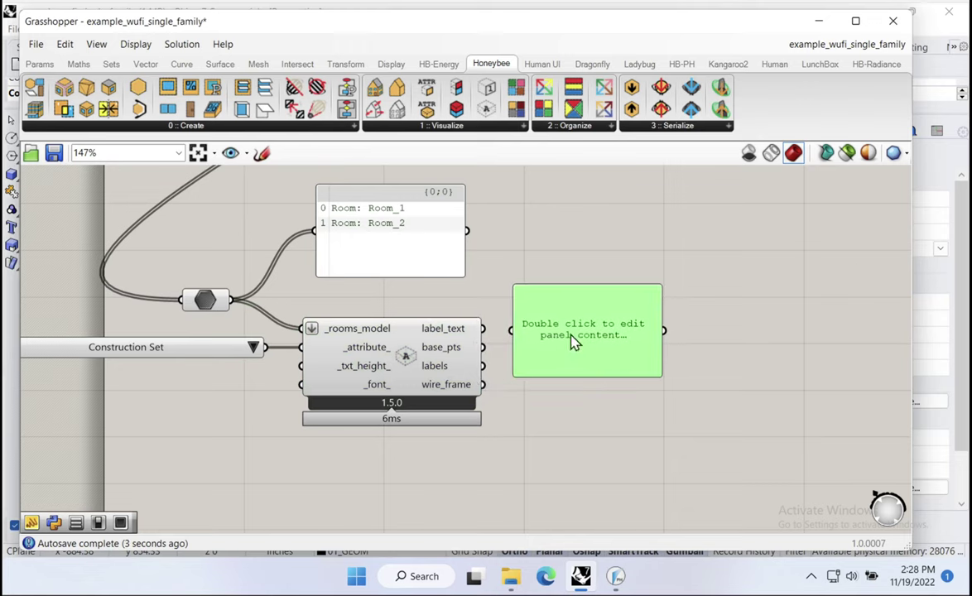
pyautogui.moveTo(482, 329); pyautogui.dragTo(510, 331)
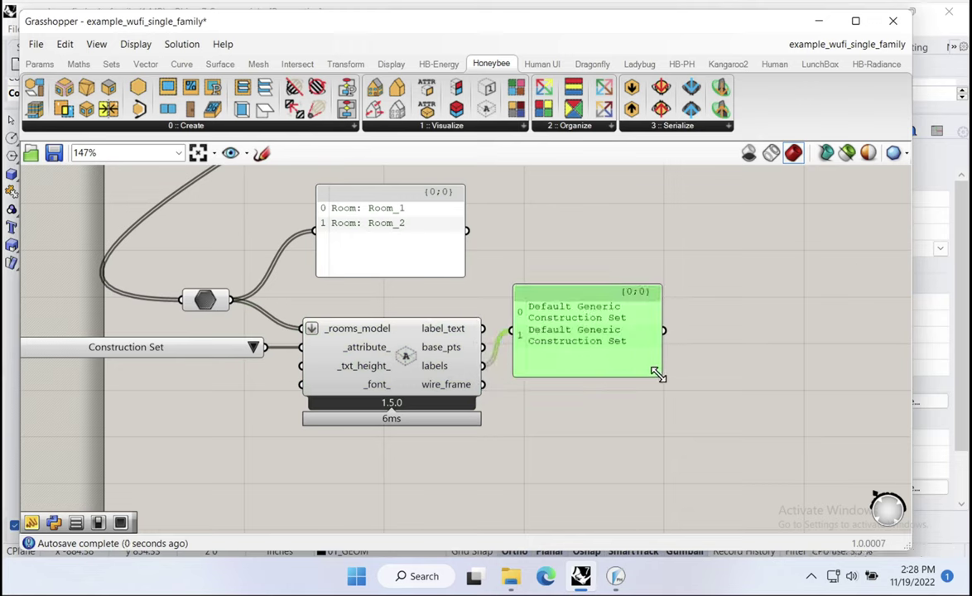
pyautogui.moveTo(657, 374); pyautogui.dragTo(834, 340)
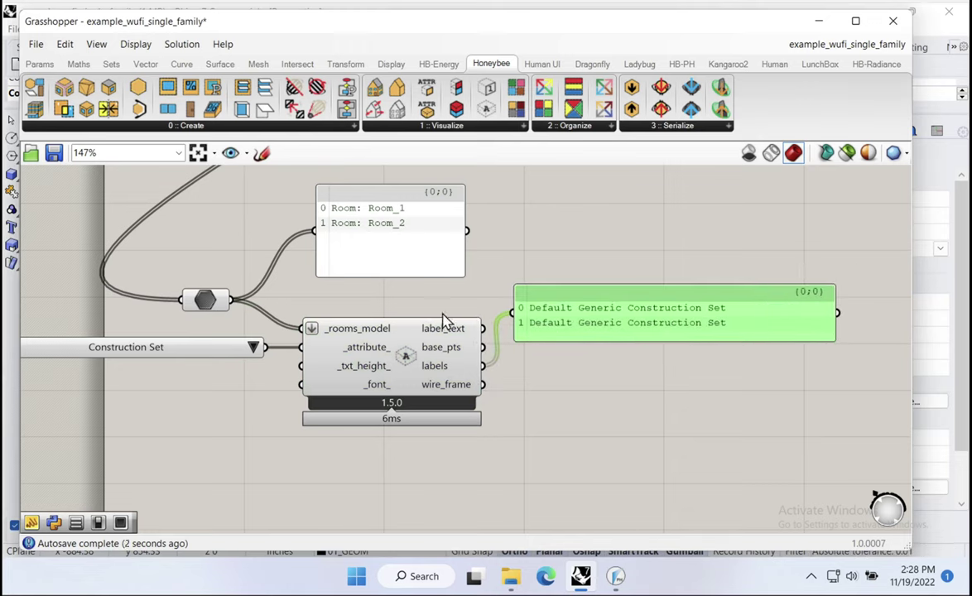
# Move the rooms panel closer above HB Label Rooms and shift the labels panel away from the component
pyautogui.click(434, 231)
pyautogui.moveTo(433, 232); pyautogui.dragTo(409, 254)
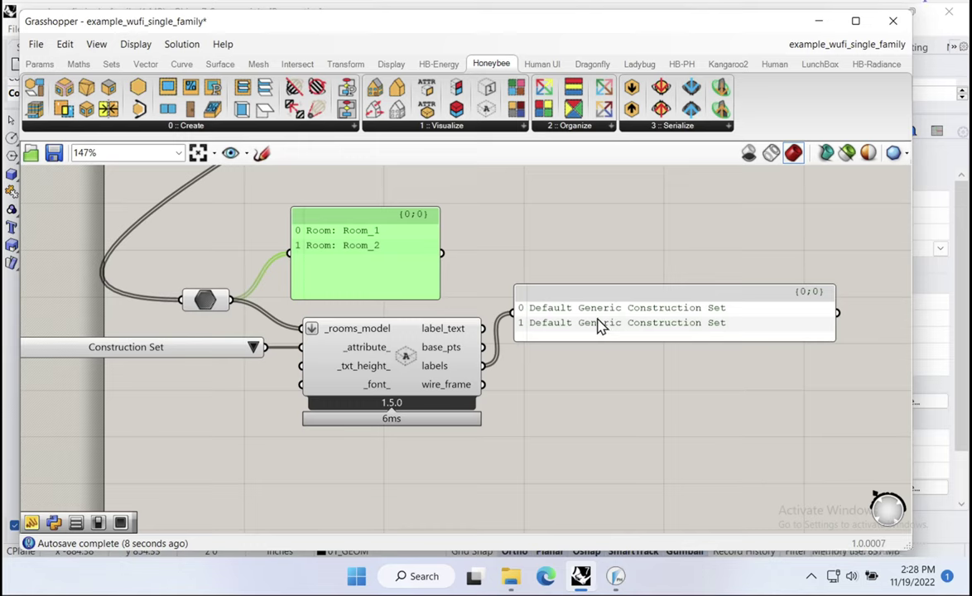
pyautogui.moveTo(594, 323); pyautogui.dragTo(627, 316)
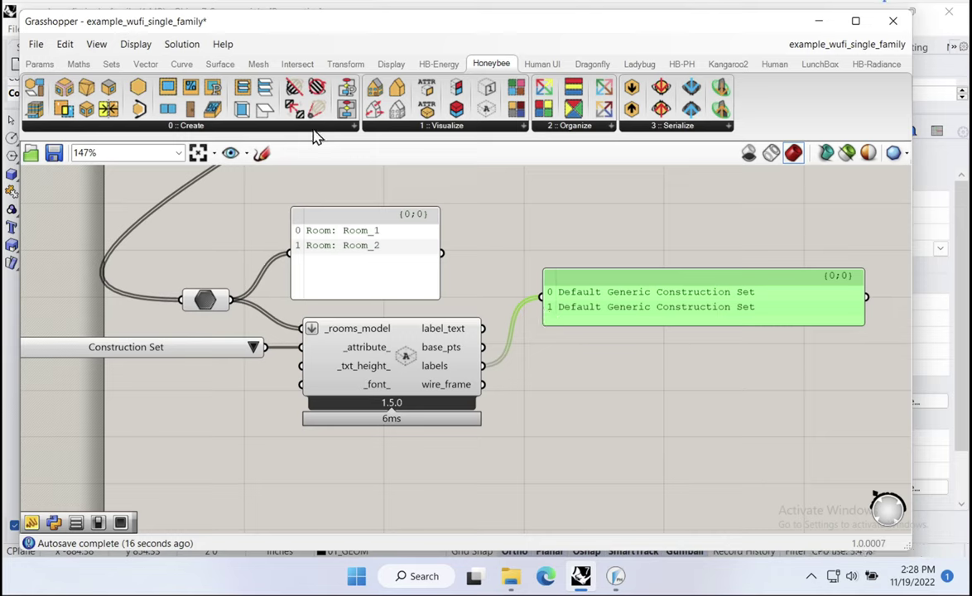
# Add an HB Search Construction Sets component below the labels panel and wire the labels output into keywords_
pyautogui.click(428, 66)
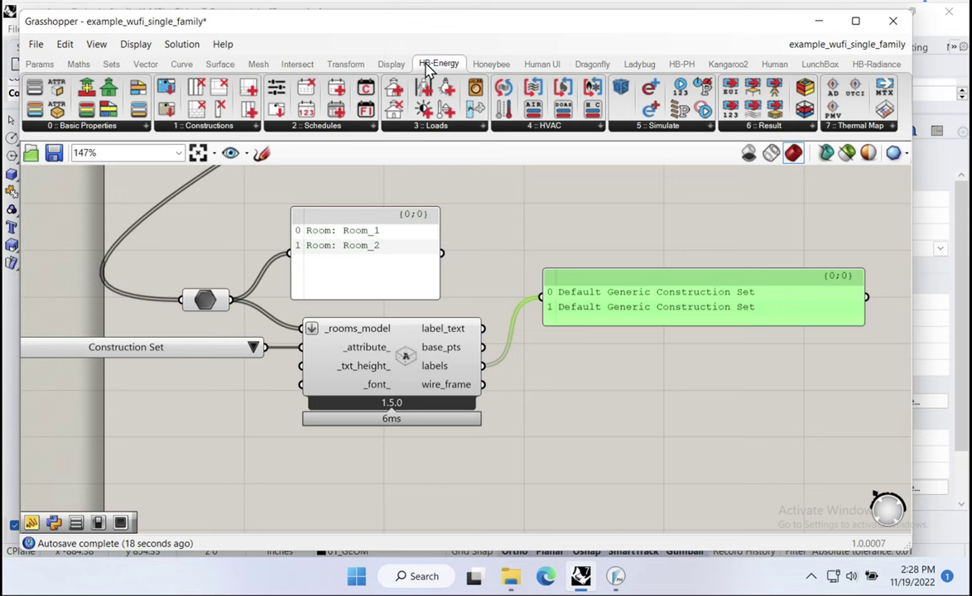
pyautogui.click(139, 129)
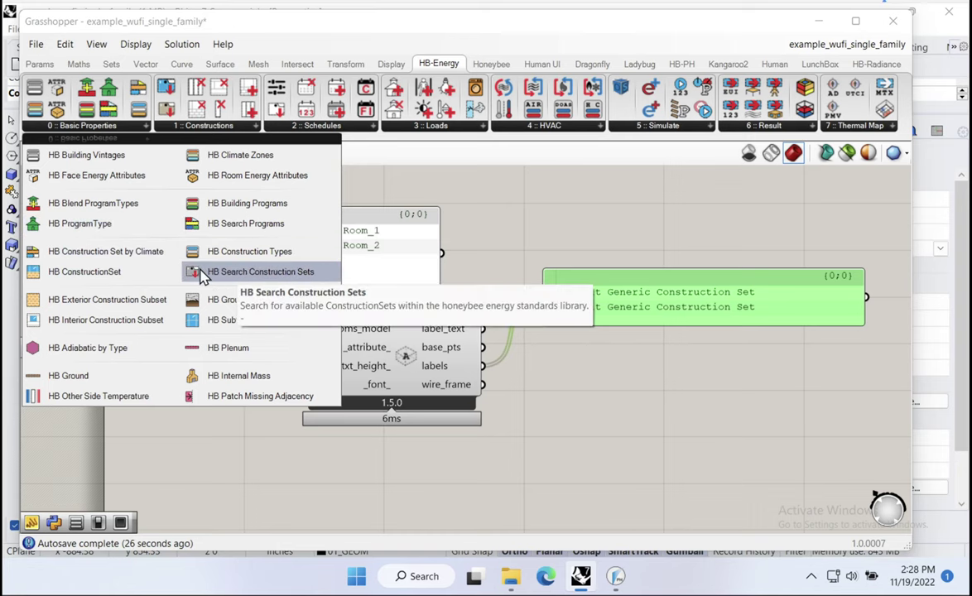
pyautogui.moveTo(202, 275); pyautogui.dragTo(561, 437)
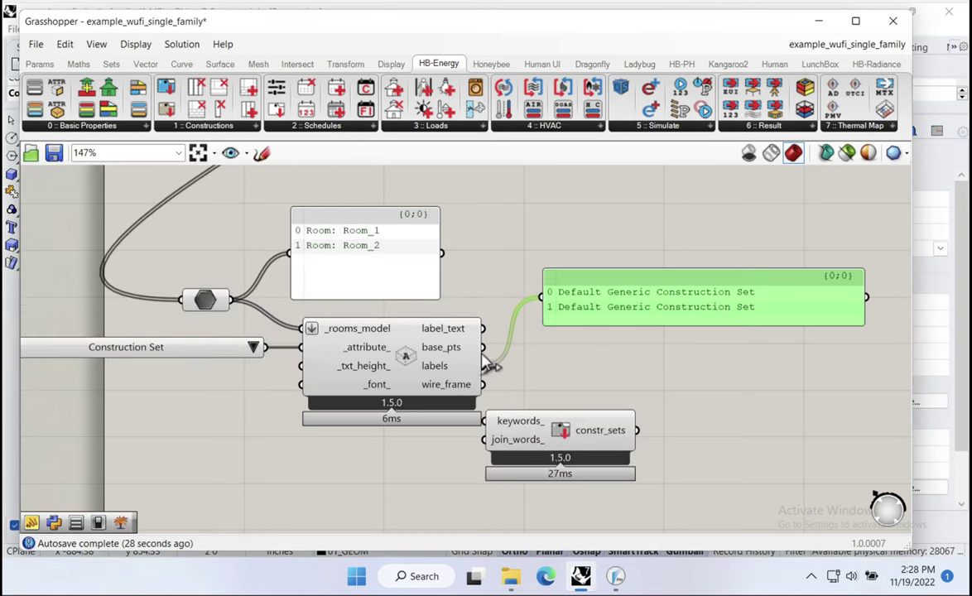
pyautogui.moveTo(491, 376); pyautogui.dragTo(484, 421)
pyautogui.moveTo(560, 431); pyautogui.dragTo(592, 400)
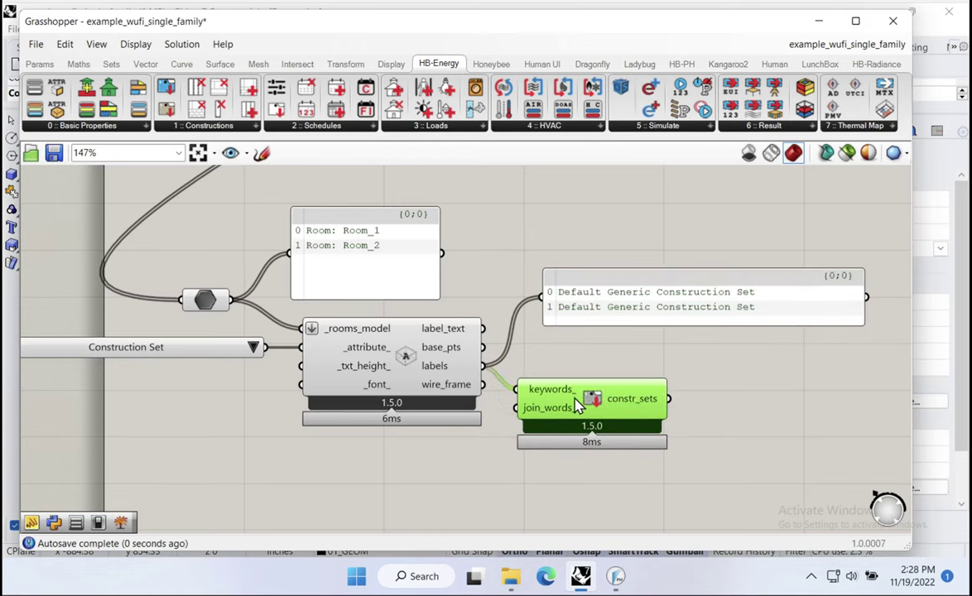
pyautogui.moveTo(582, 306); pyautogui.dragTo(560, 345)
pyautogui.moveTo(540, 405); pyautogui.dragTo(550, 408)
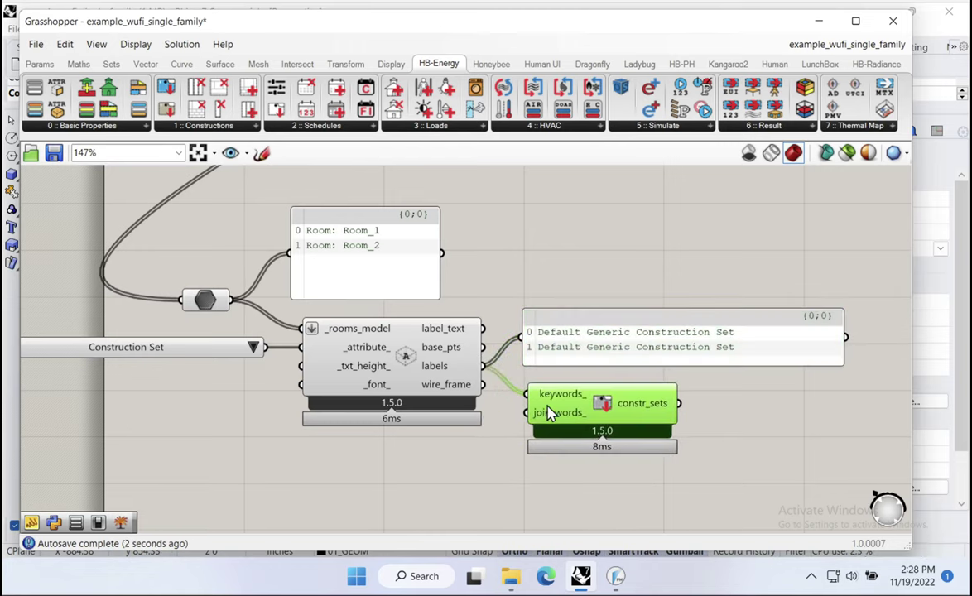
# Add a panel connected to the constr_sets output, place it below the search component and widen it
pyautogui.doubleClick(753, 419)
pyautogui.write('panel')
pyautogui.press('Return')
pyautogui.moveTo(748, 412); pyautogui.dragTo(768, 412)
pyautogui.moveTo(678, 403); pyautogui.dragTo(705, 406)
pyautogui.moveTo(743, 449); pyautogui.dragTo(716, 416, button='right')
pyautogui.moveTo(770, 385); pyautogui.dragTo(571, 480)
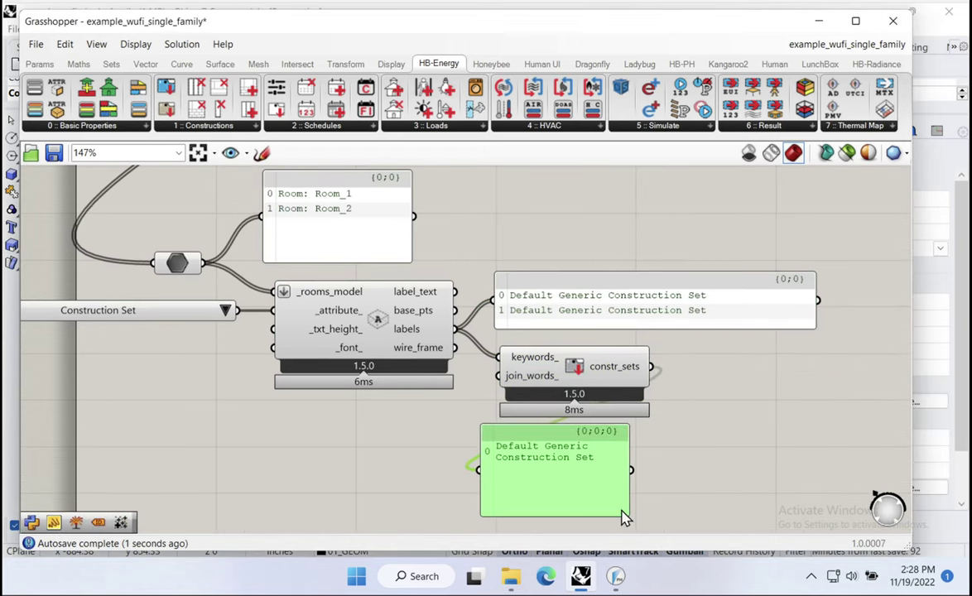
pyautogui.moveTo(627, 509); pyautogui.dragTo(834, 469)
# Compare the construction set names in the labels panel with the entry in the constr_sets panel
pyautogui.moveTo(583, 326); pyautogui.dragTo(577, 325)
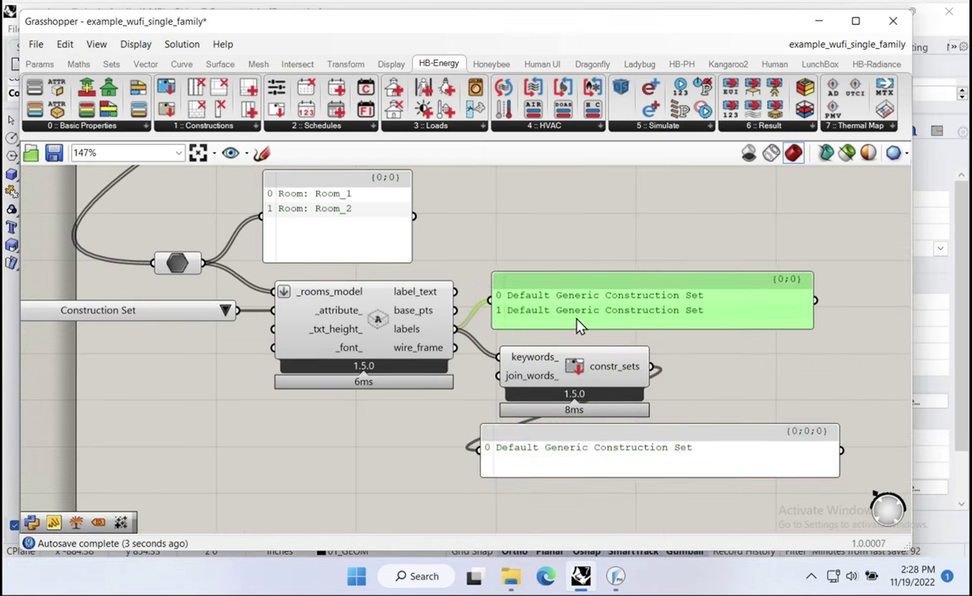
pyautogui.click(544, 466)
pyautogui.click(576, 308)
pyautogui.click(568, 447)
pyautogui.click(520, 319)
pyautogui.moveTo(607, 297)
pyautogui.mouseDown()
pyautogui.moveTo(621, 321)
pyautogui.moveTo(598, 300)
pyautogui.moveTo(610, 292)
pyautogui.moveTo(619, 300)
pyautogui.mouseUp()
pyautogui.moveTo(582, 460)
pyautogui.mouseDown()
pyautogui.moveTo(563, 462)
pyautogui.moveTo(602, 426)
pyautogui.moveTo(593, 470)
pyautogui.mouseUp()
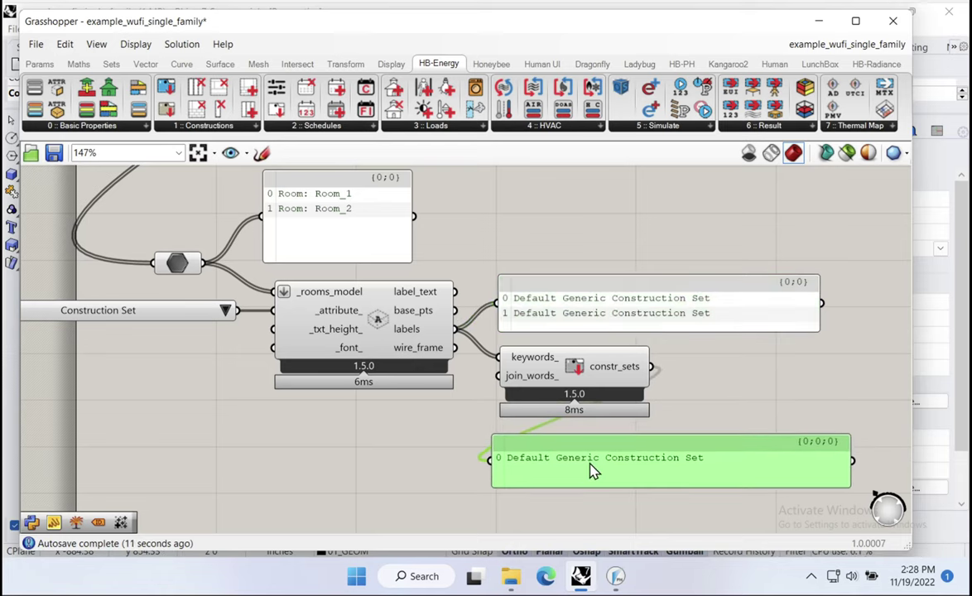
# Add an HB Deconstruct ConstructionSet component and wire the constr_sets output into its _constr_set input
pyautogui.moveTo(593, 466); pyautogui.dragTo(458, 412, button='right')
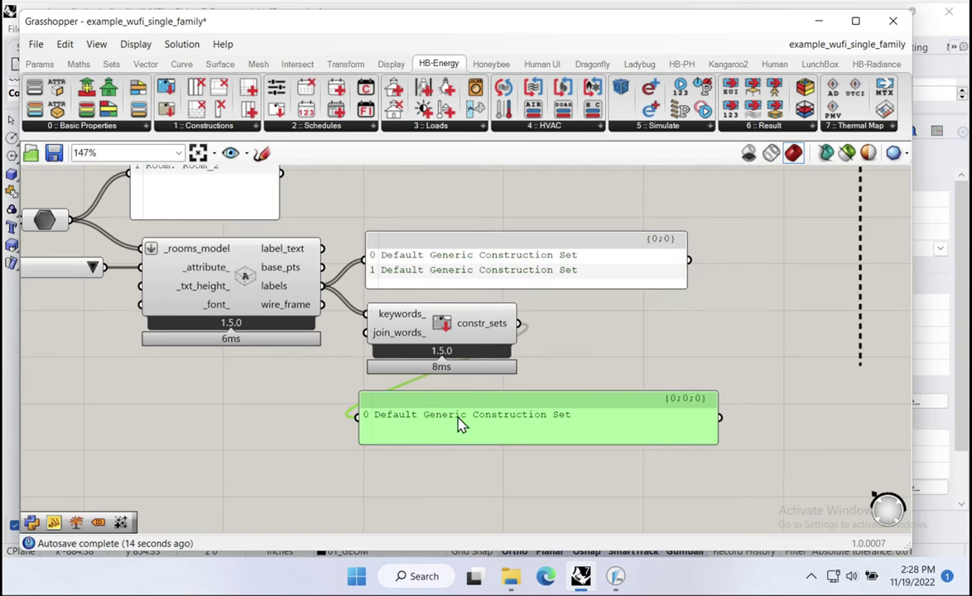
pyautogui.click(214, 128)
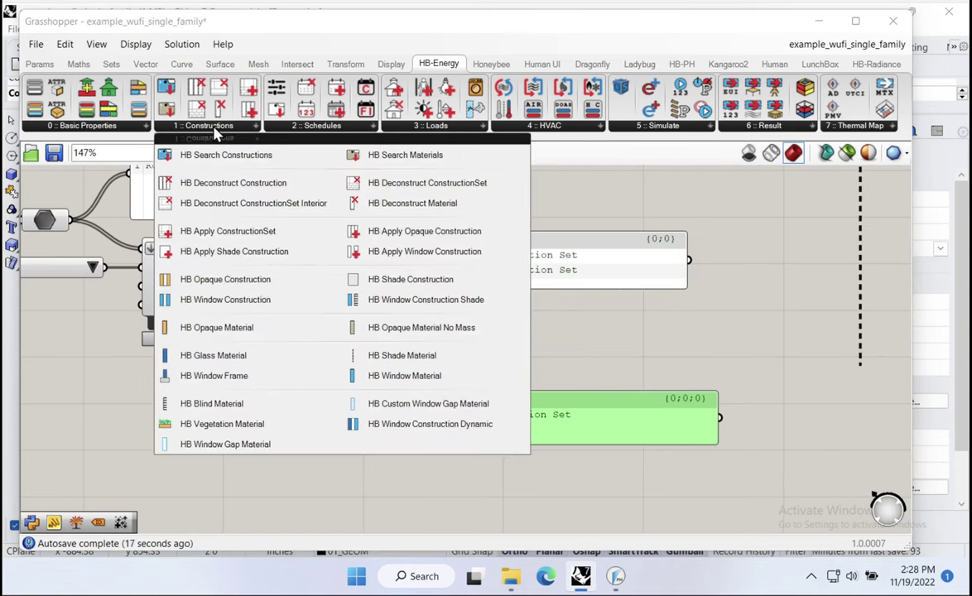
pyautogui.click(480, 185)
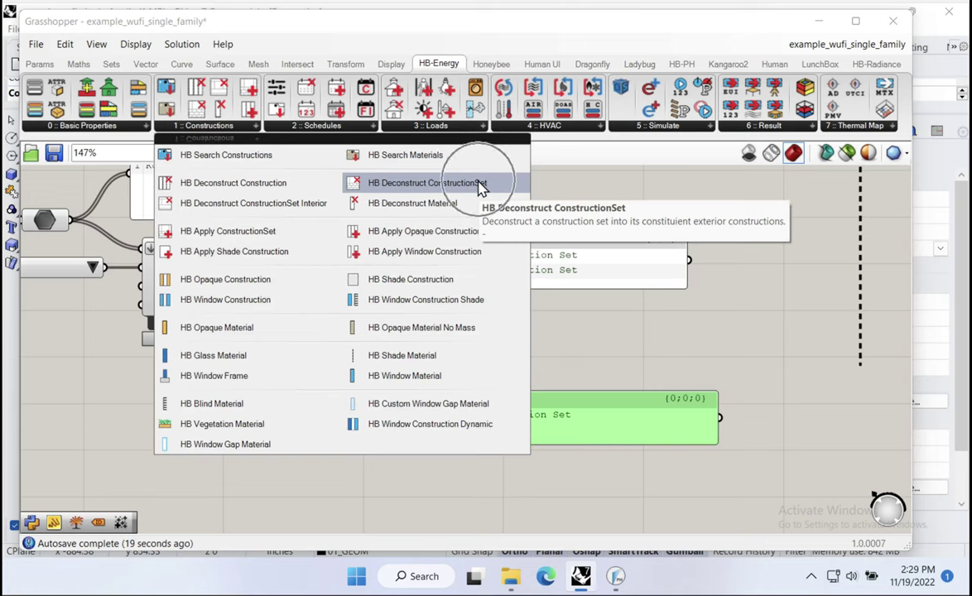
pyautogui.click(711, 346)
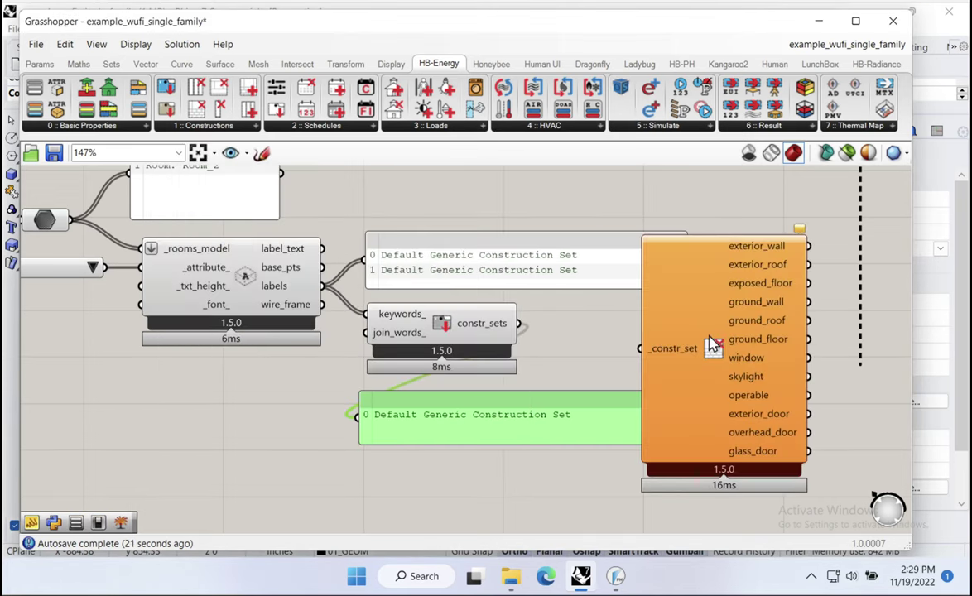
pyautogui.click(774, 308)
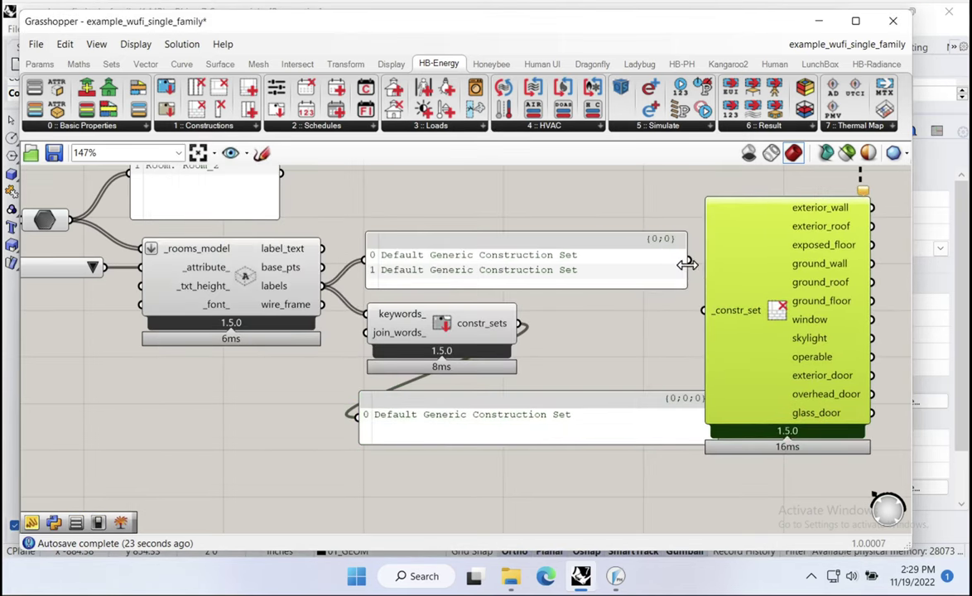
pyautogui.moveTo(698, 279); pyautogui.dragTo(656, 381)
pyautogui.moveTo(517, 323); pyautogui.dragTo(601, 314)
# Delete the constr_sets panel and the labels panel around the search component
pyautogui.click(481, 439)
pyautogui.press('Delete')
pyautogui.click(397, 254)
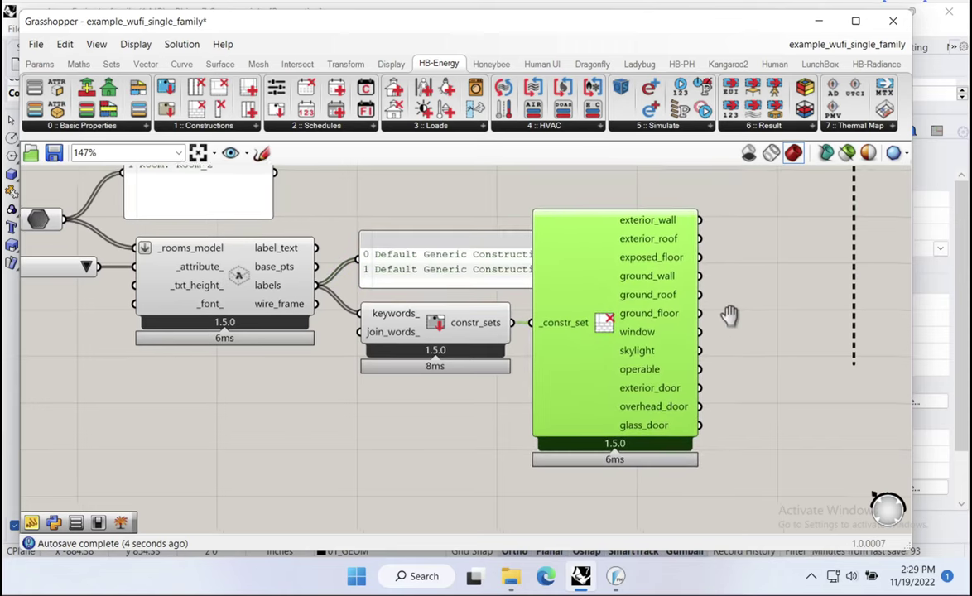
pyautogui.moveTo(733, 319); pyautogui.dragTo(650, 313, button='right')
pyautogui.click(396, 250)
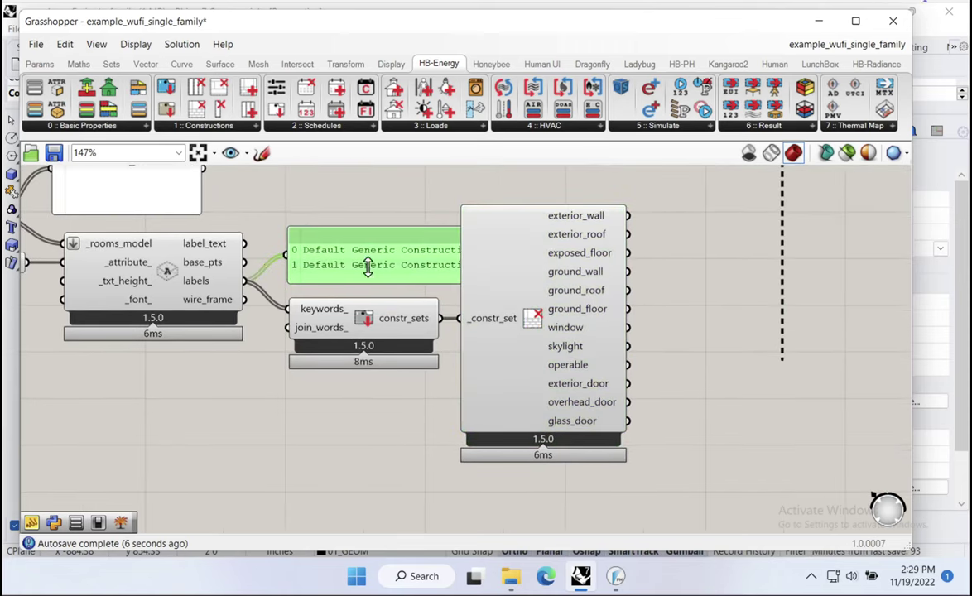
pyautogui.press('Delete')
# Move the Deconstruct ConstructionSet component closer to the search component and place an enlarged panel beside its exterior_wall output
pyautogui.click(569, 310)
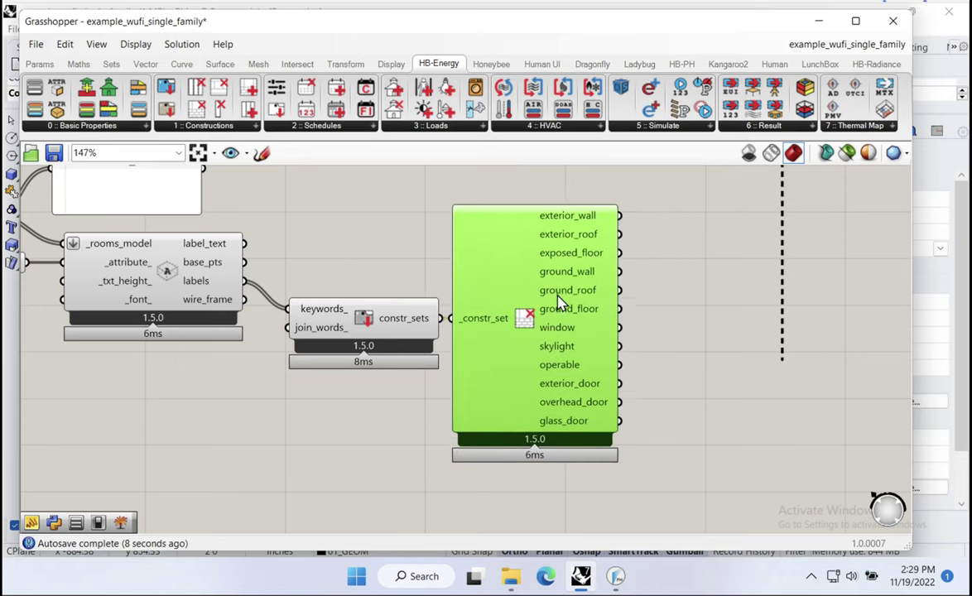
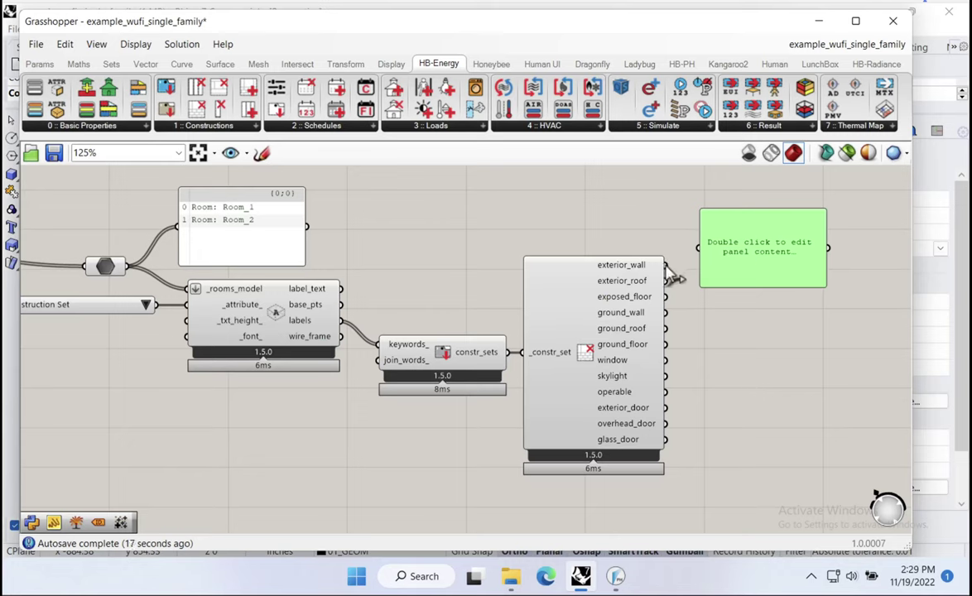
pyautogui.moveTo(822, 284); pyautogui.dragTo(939, 328)
pyautogui.moveTo(786, 290); pyautogui.dragTo(750, 279)
# Switch to WUFI-Passive and view the assembly assigned to Component 3
pyautogui.click(615, 575)
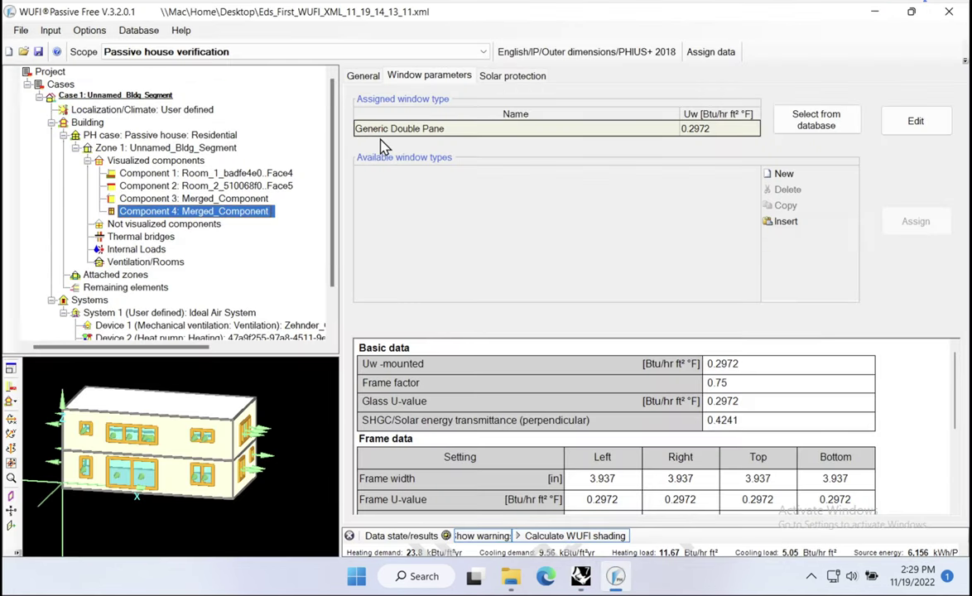
pyautogui.click(230, 200)
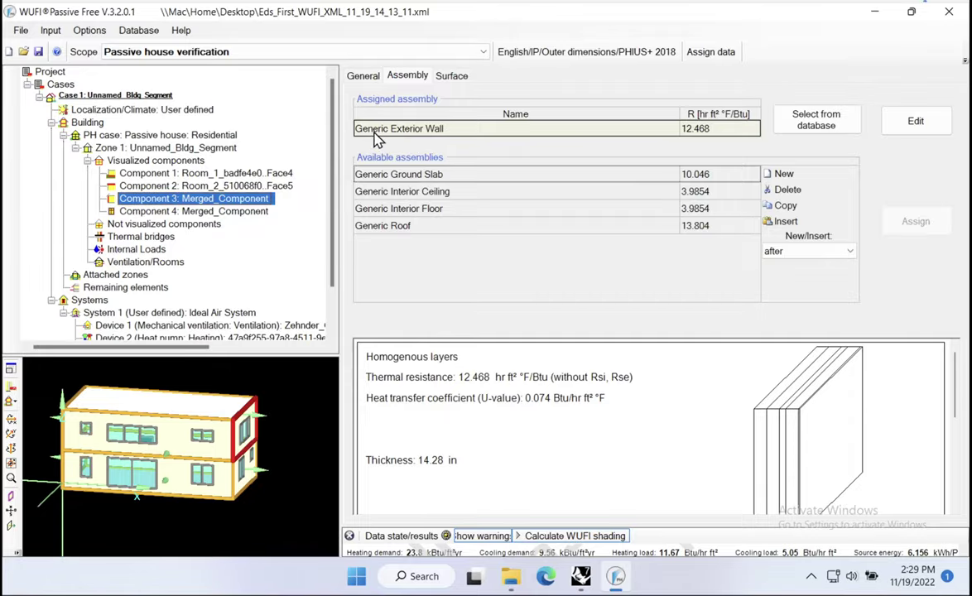
# Switch to Grasshopper and read the layers of the exterior wall construction in the panel
pyautogui.click(581, 575)
pyautogui.scroll(2, 654, 234)
pyautogui.scroll(2, 654, 234)
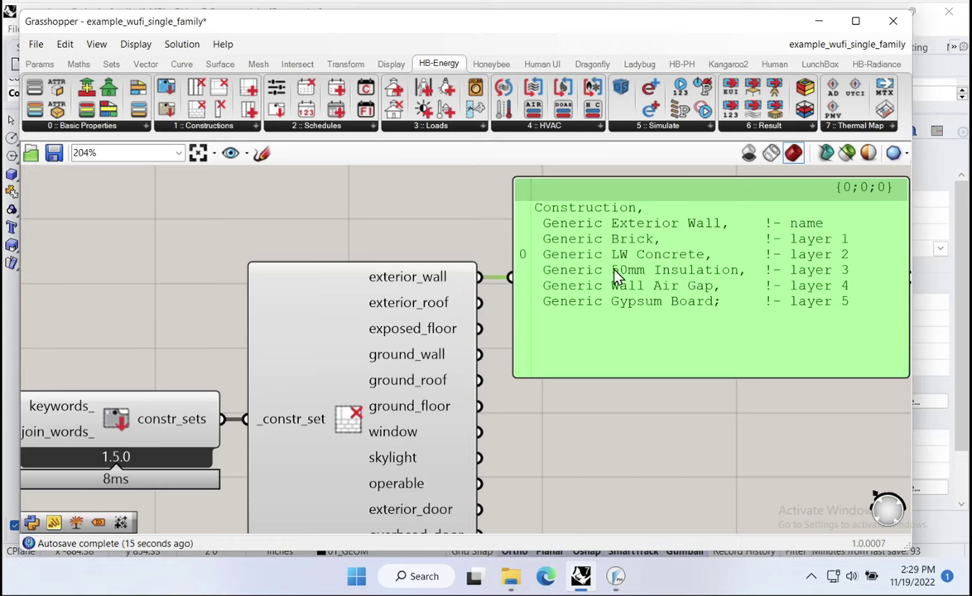
pyautogui.scroll(-2, 667, 282)
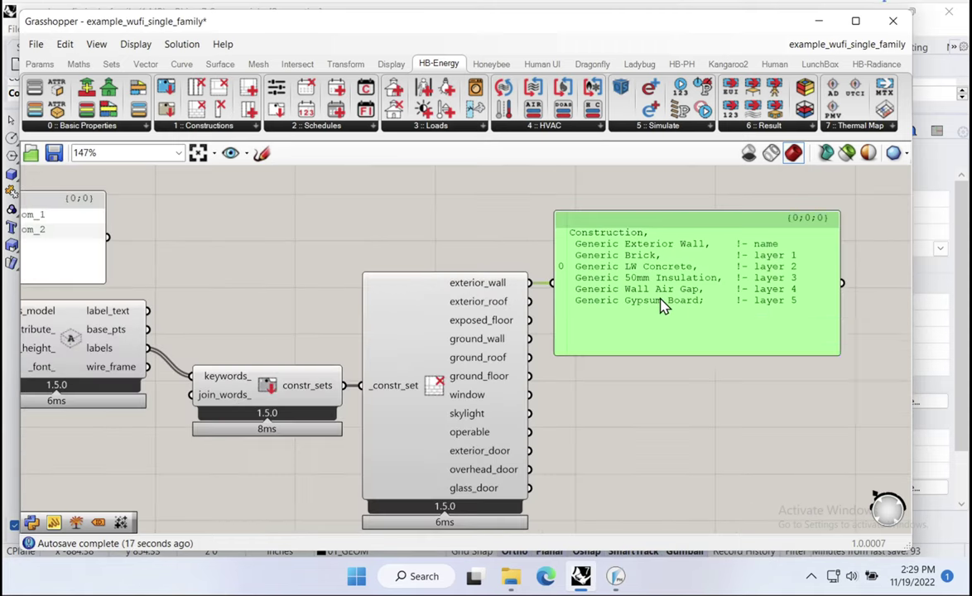
# Adjust the positions of the search component, the Deconstruct ConstructionSet component and the exterior wall panel
pyautogui.moveTo(693, 261)
pyautogui.mouseDown()
pyautogui.moveTo(733, 245)
pyautogui.moveTo(697, 264)
pyautogui.mouseUp()
pyautogui.moveTo(412, 352); pyautogui.dragTo(599, 344, button='right')
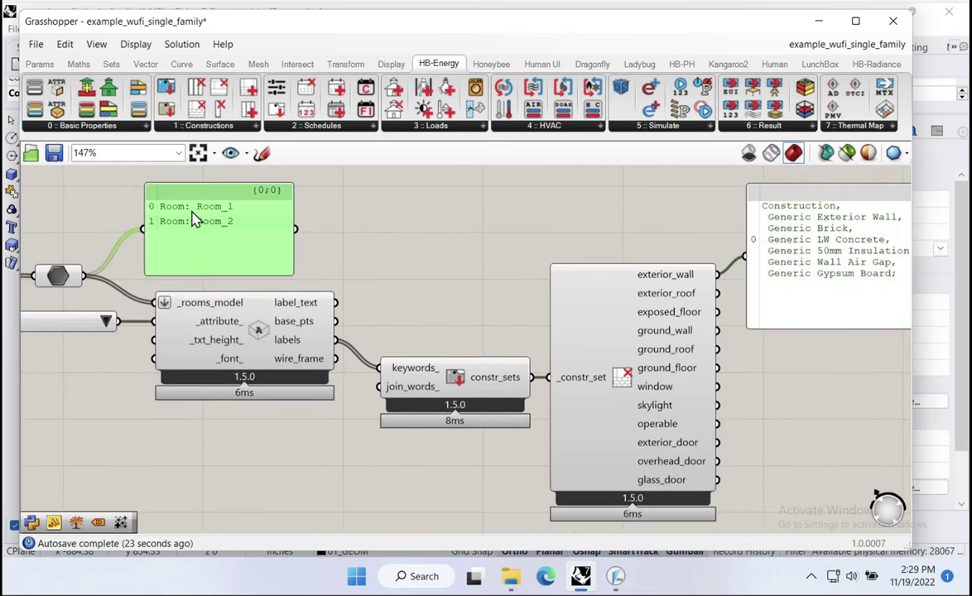
pyautogui.moveTo(427, 377); pyautogui.dragTo(404, 370)
pyautogui.moveTo(649, 403); pyautogui.dragTo(633, 391)
pyautogui.moveTo(716, 397); pyautogui.dragTo(455, 393, button='right')
pyautogui.click(577, 304)
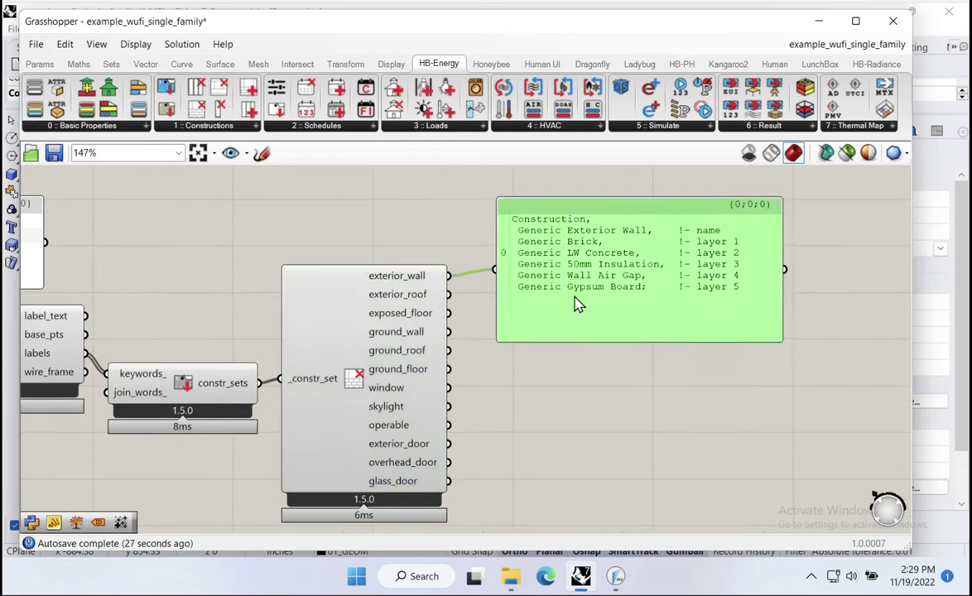
# Add a panel below the exterior wall panel, wire the exterior_roof output into it and enlarge it to show the full construction
pyautogui.doubleClick(537, 382)
pyautogui.write('panel')
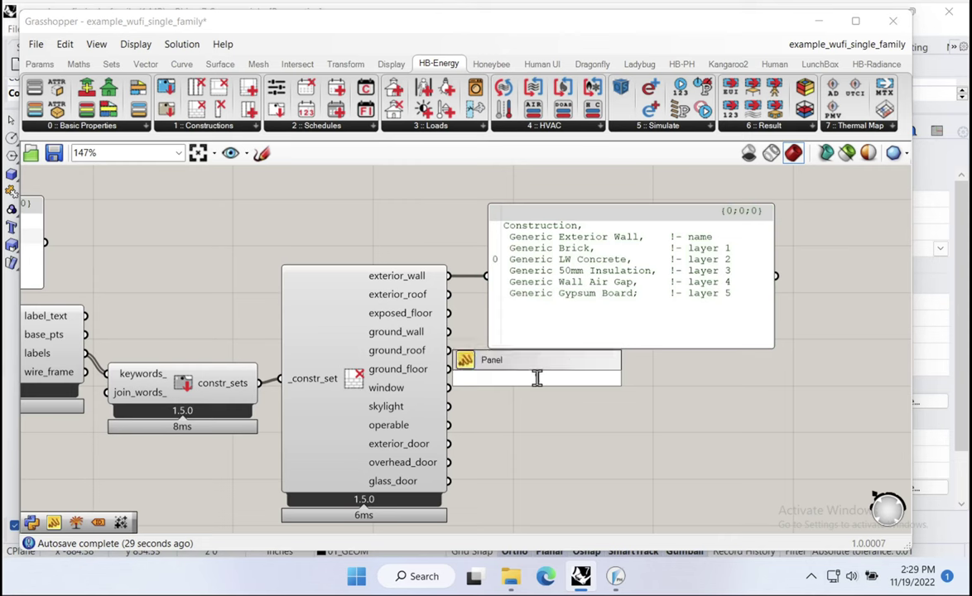
pyautogui.press('Return')
pyautogui.moveTo(448, 293); pyautogui.dragTo(478, 403)
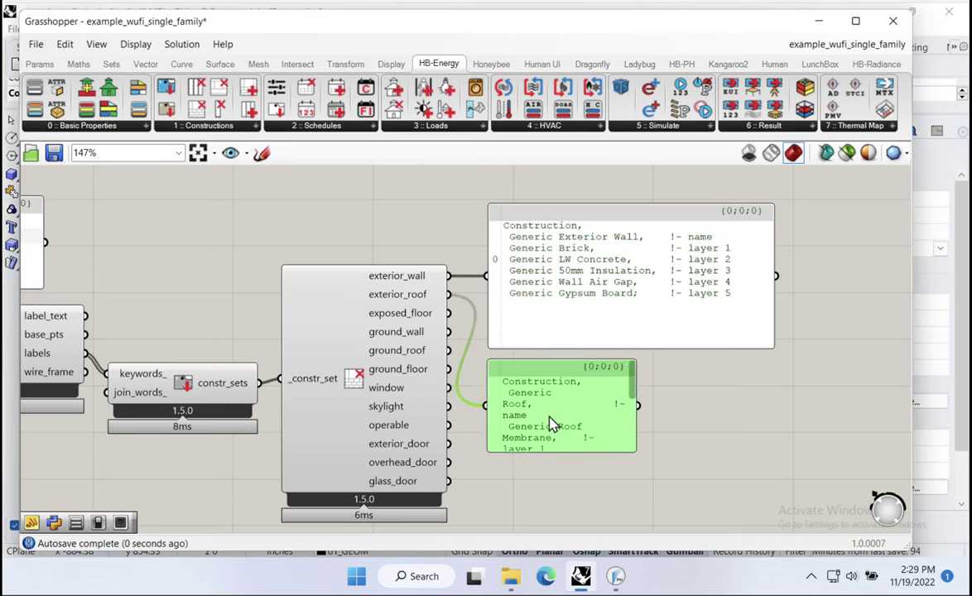
pyautogui.moveTo(638, 448); pyautogui.dragTo(782, 484)
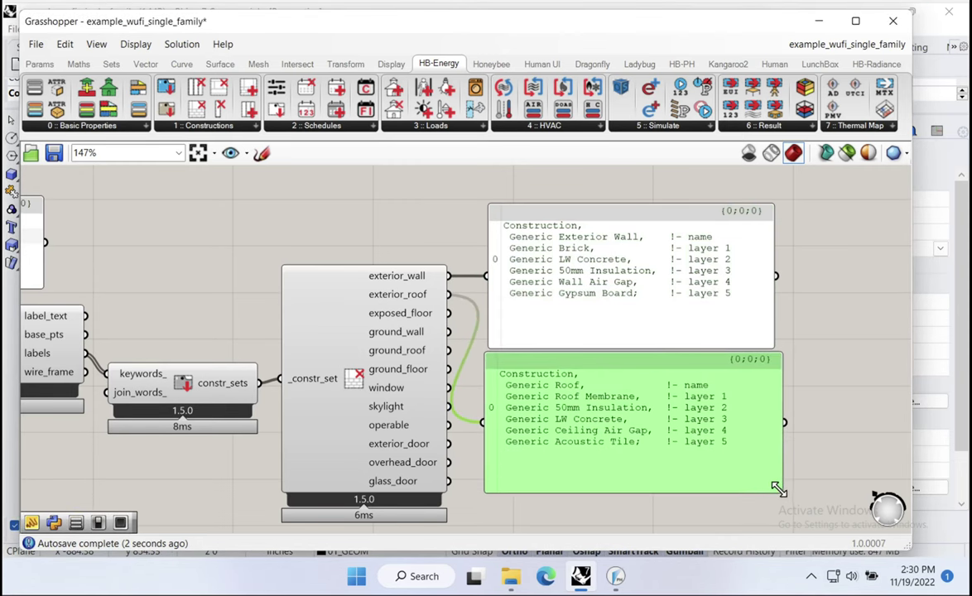
pyautogui.moveTo(690, 447); pyautogui.dragTo(691, 449)
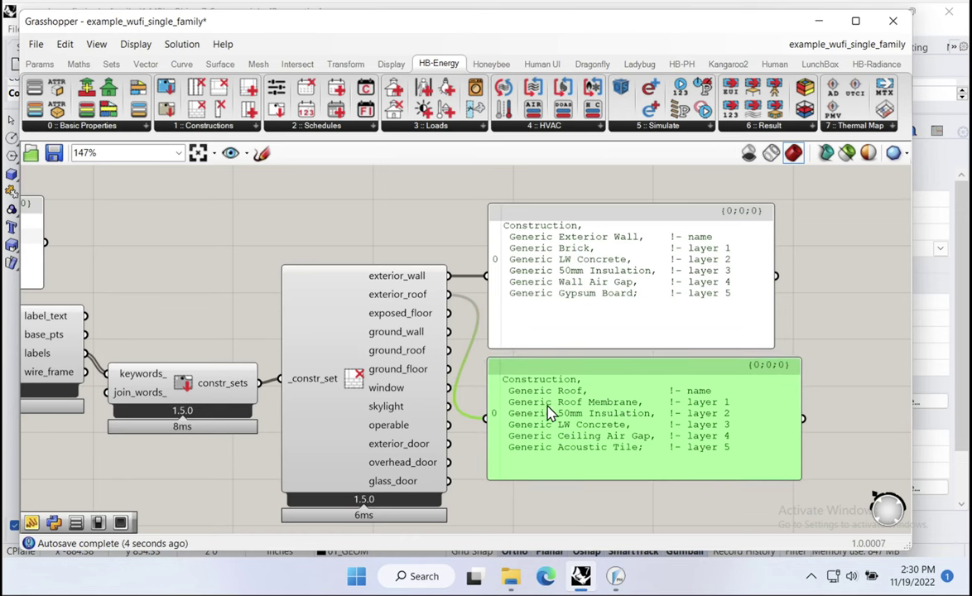
# Examine the roof construction layers, check the assemblies in WUFI-Passive and return to the construction panels in Grasshopper
pyautogui.scroll(3, 548, 411)
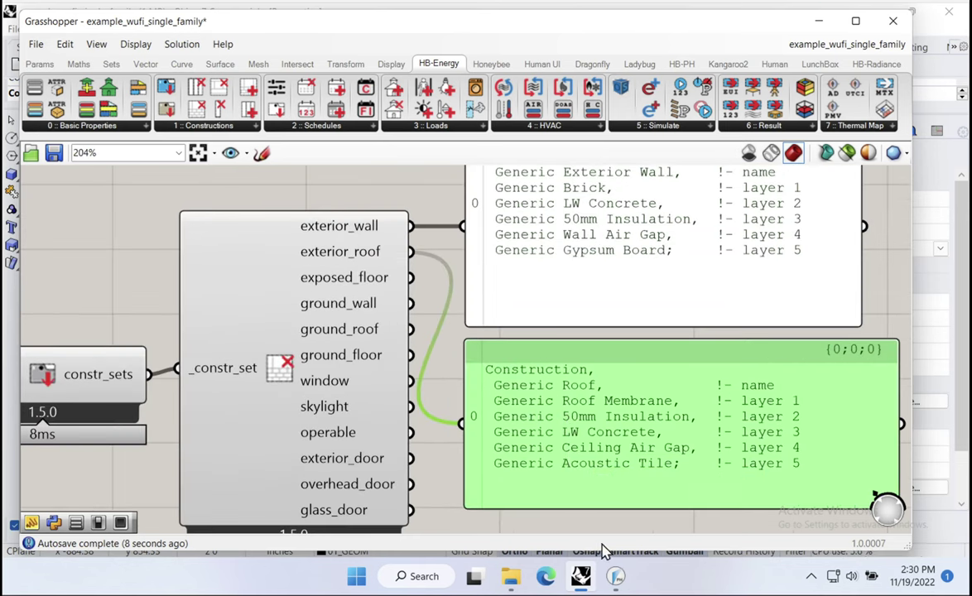
pyautogui.click(614, 576)
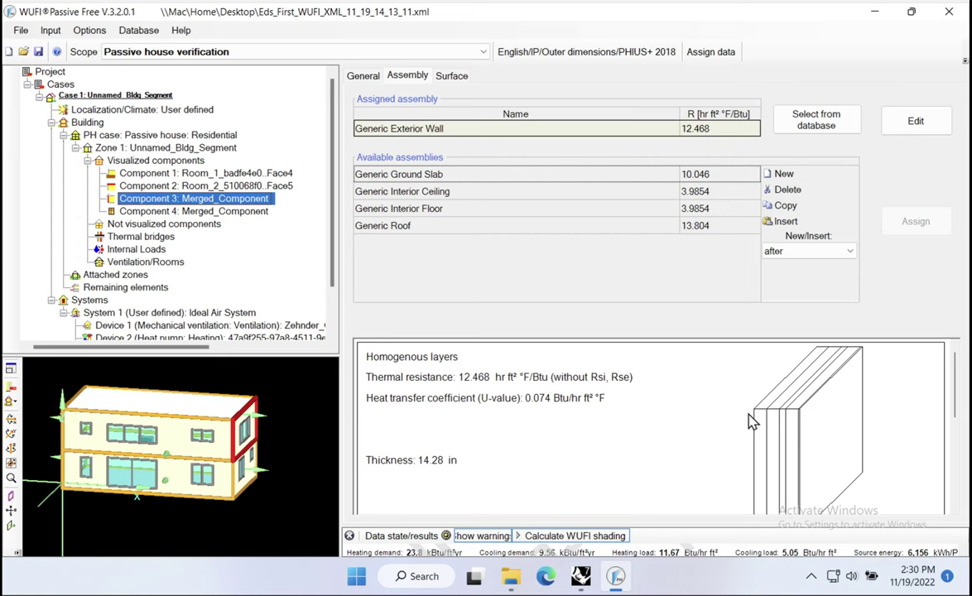
pyautogui.click(580, 576)
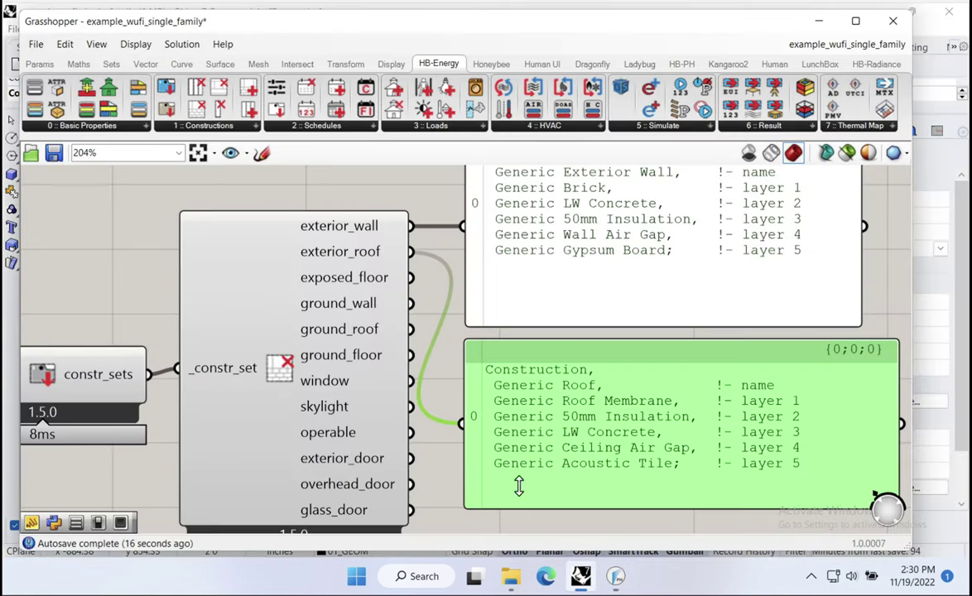
pyautogui.moveTo(630, 223); pyautogui.dragTo(570, 193, button='right')
pyautogui.scroll(-3, 552, 274)
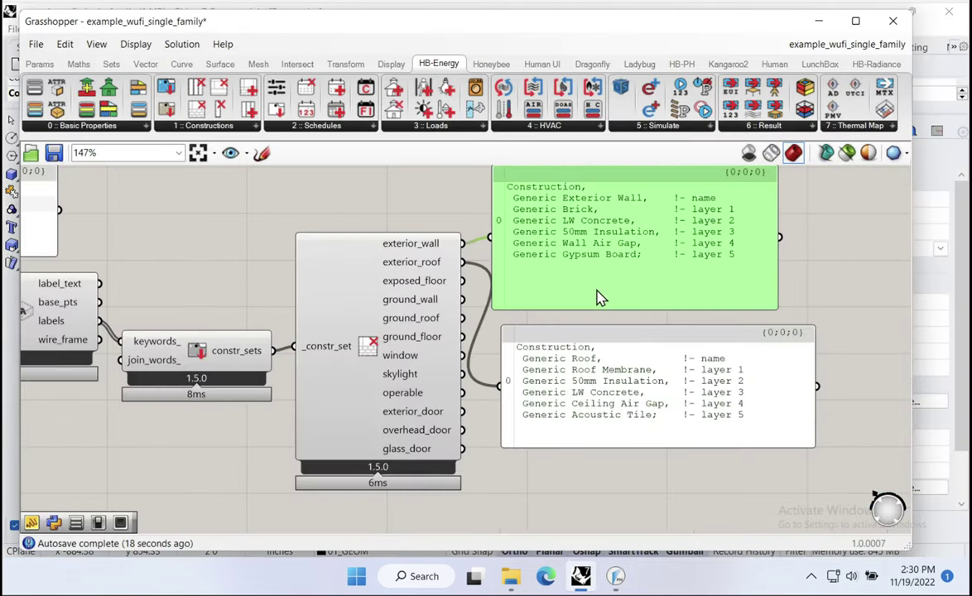
pyautogui.moveTo(604, 278); pyautogui.dragTo(601, 280)
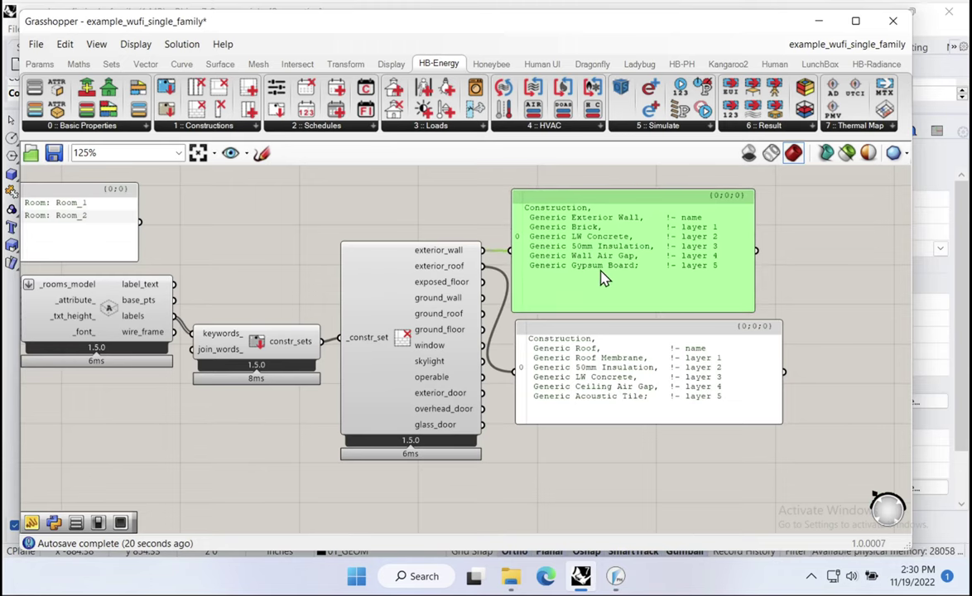
pyautogui.moveTo(603, 276); pyautogui.dragTo(700, 305, button='right')
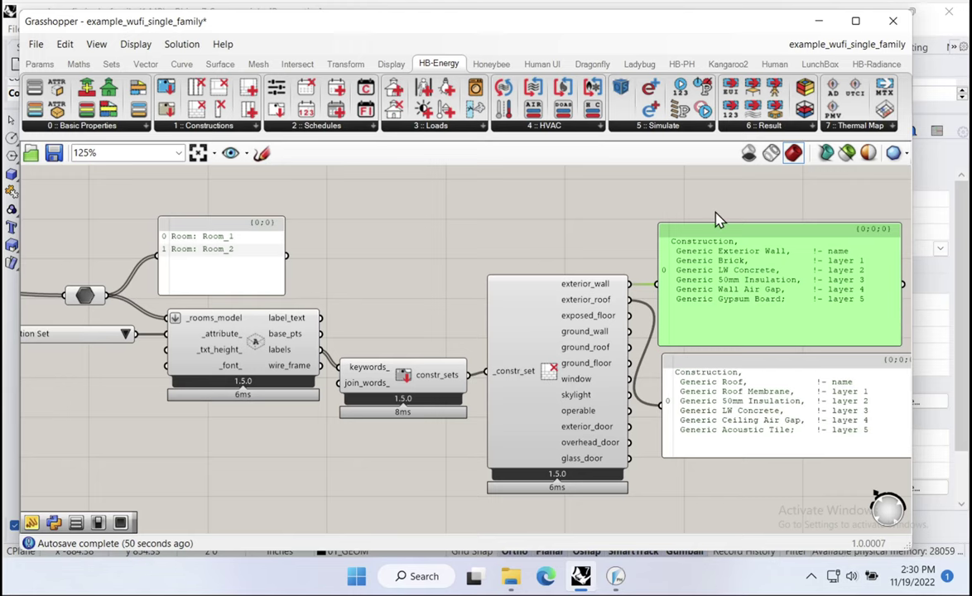
# Delete the whole group of construction set inspection components and panels below the geometry section
pyautogui.moveTo(826, 192); pyautogui.dragTo(30, 430)
pyautogui.scroll(-6, 368, 427)
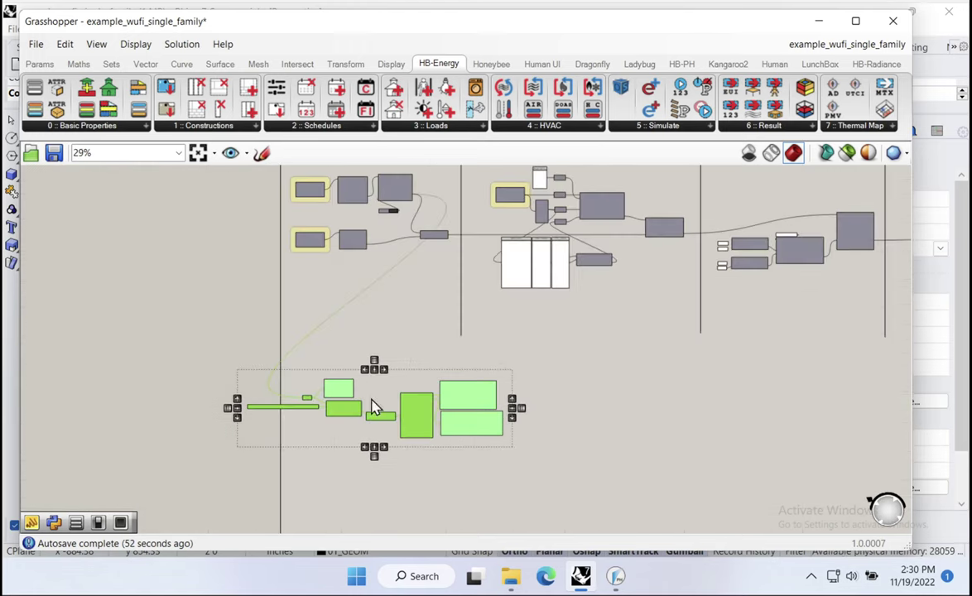
pyautogui.moveTo(373, 405); pyautogui.dragTo(439, 459, button='right')
pyautogui.press('Delete')
# Add an HB ConstructionSet component beside the geometry section and wire its constr_set output into the room component's _constr_set_ input
pyautogui.scroll(2, 294, 273)
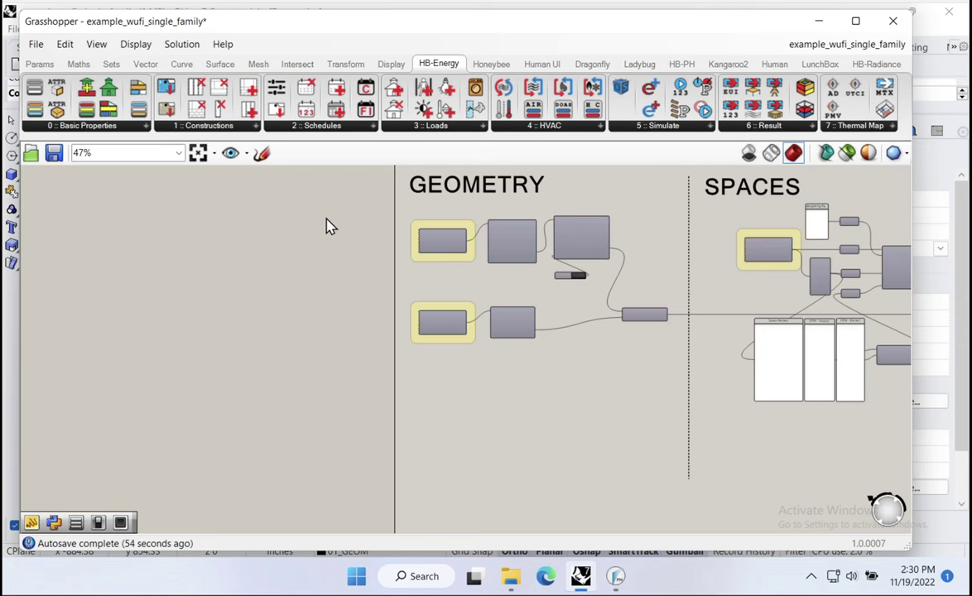
pyautogui.scroll(4, 300, 271)
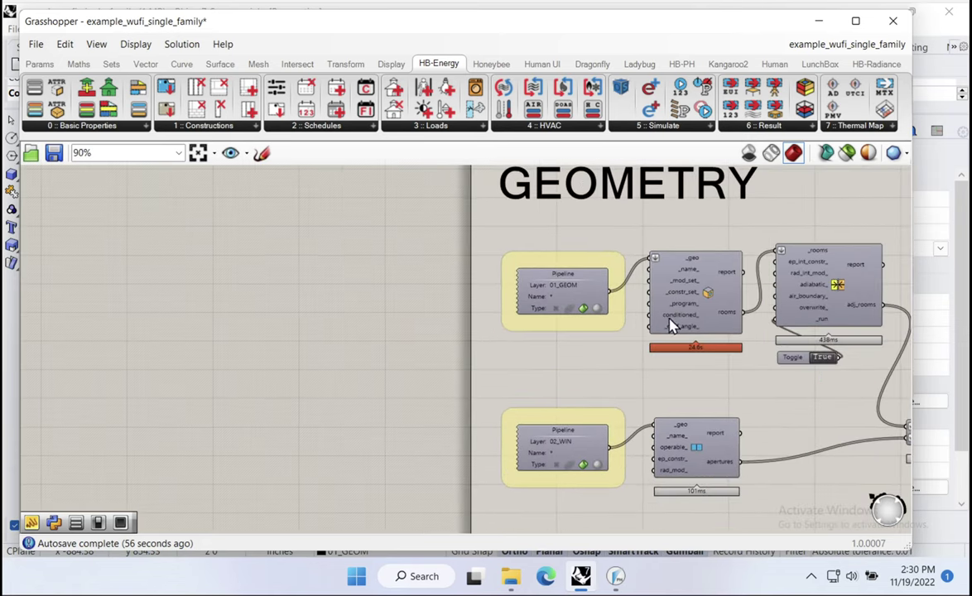
pyautogui.scroll(2, 671, 325)
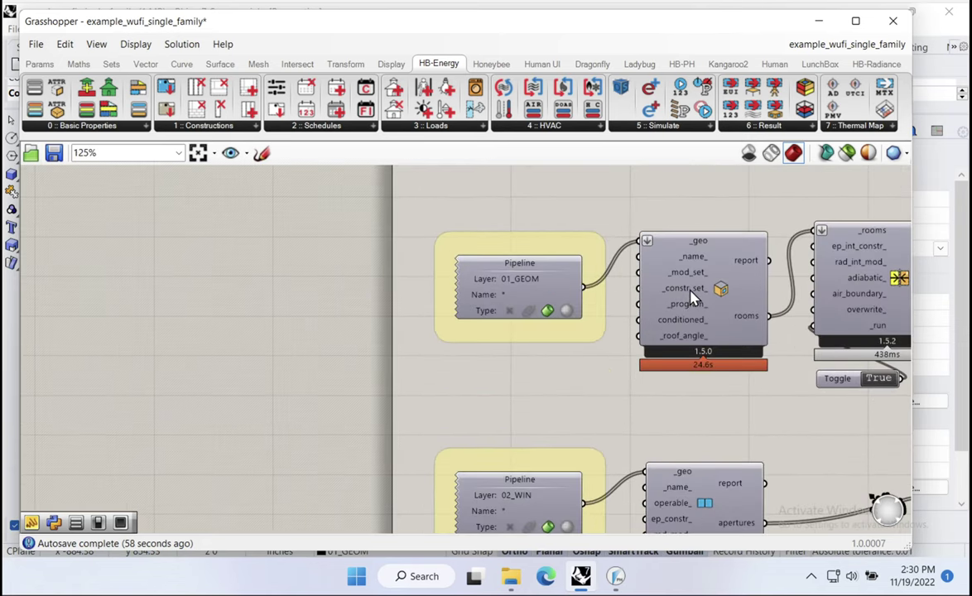
pyautogui.scroll(1, 693, 300)
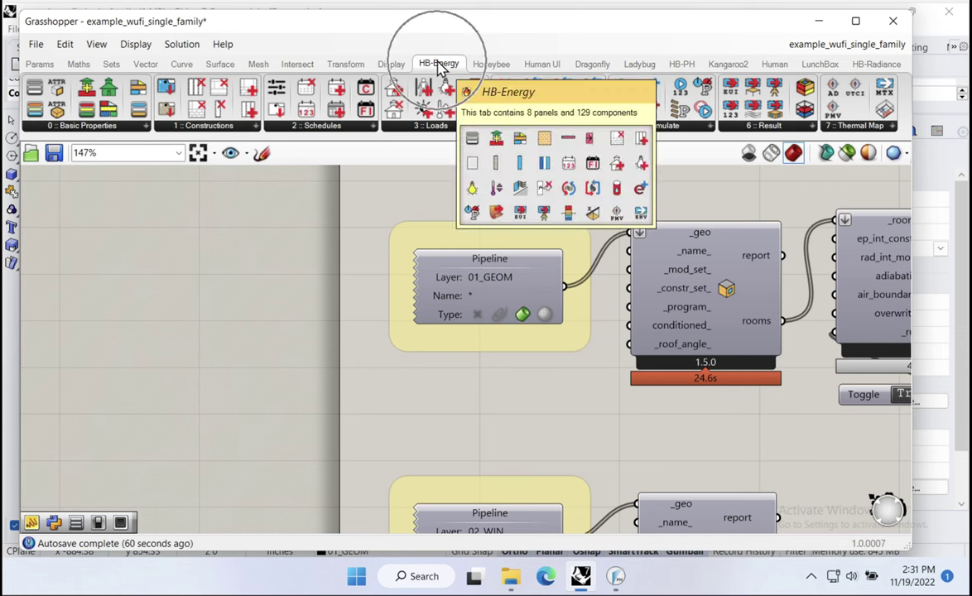
pyautogui.click(243, 127)
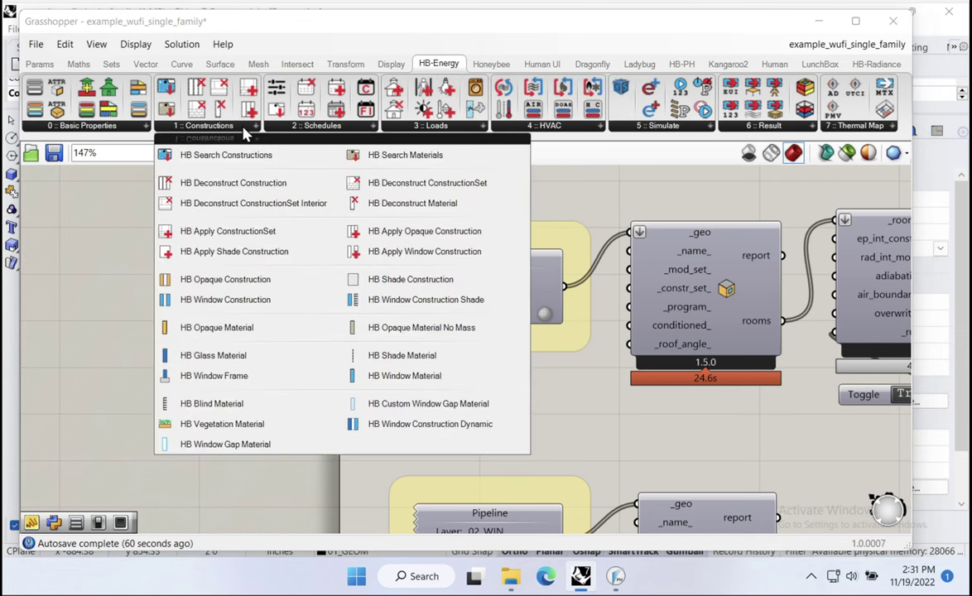
pyautogui.click(105, 130)
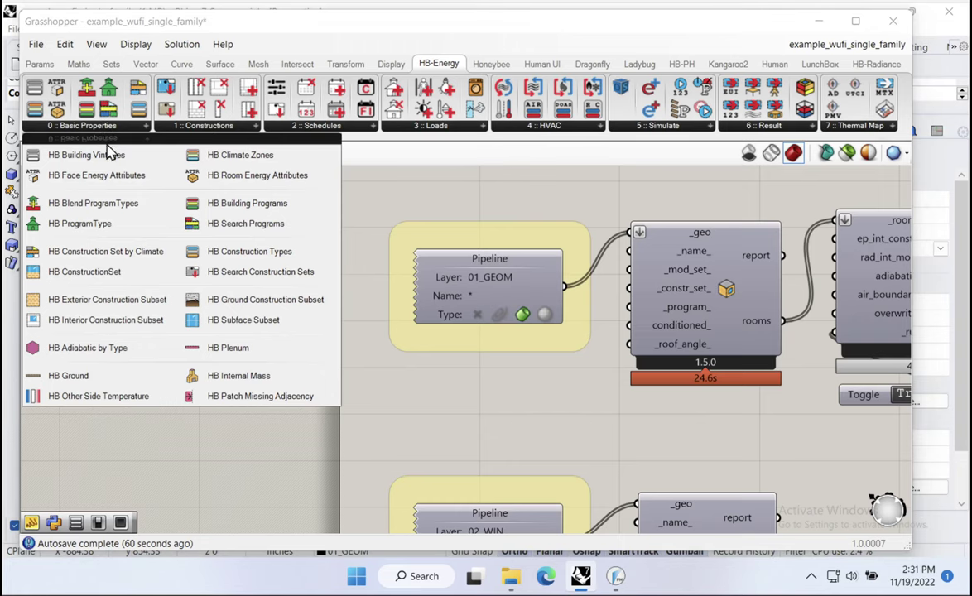
pyautogui.click(106, 125)
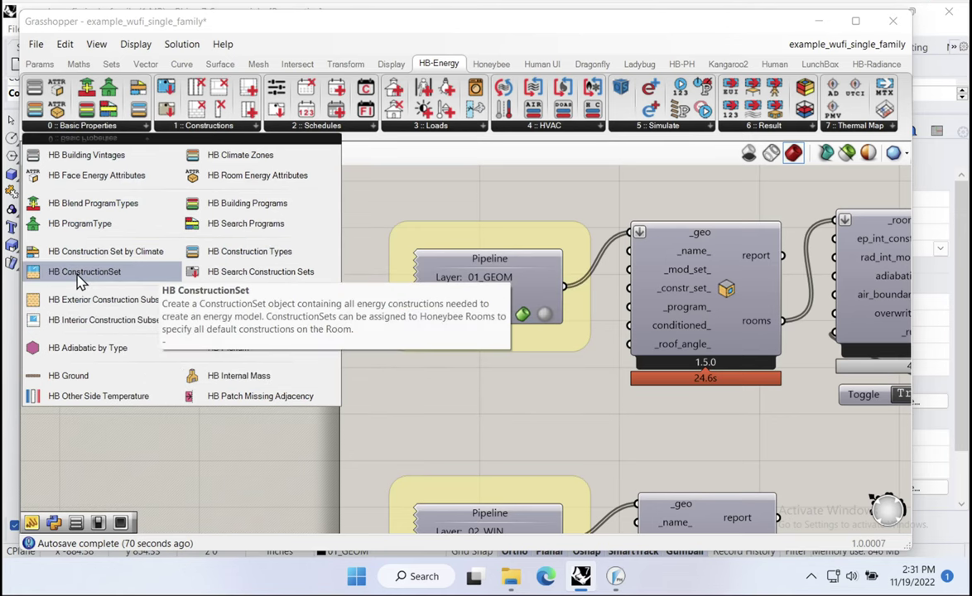
pyautogui.moveTo(80, 279); pyautogui.dragTo(400, 319)
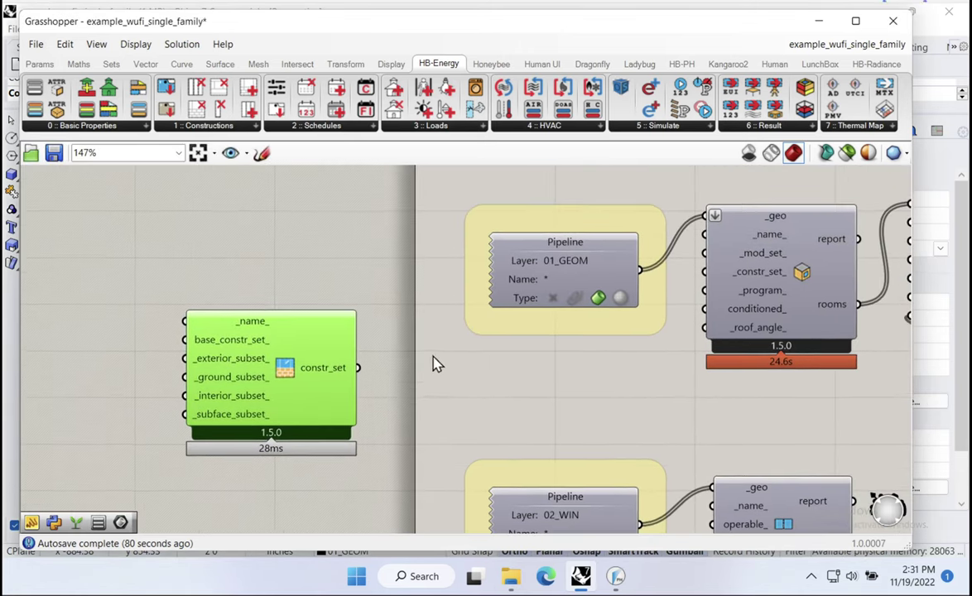
pyautogui.moveTo(355, 375); pyautogui.dragTo(704, 273)
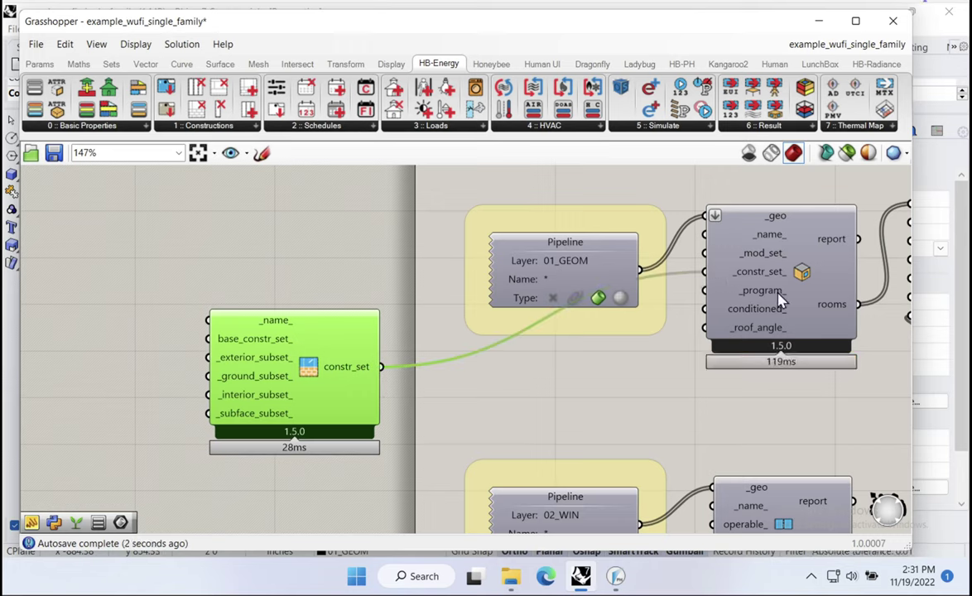
# Examine the exterior, ground, interior and subface subset inputs of the ConstructionSet component, shifting it slightly
pyautogui.moveTo(256, 403); pyautogui.dragTo(319, 364, button='right')
pyautogui.scroll(2, 318, 364)
pyautogui.moveTo(330, 304)
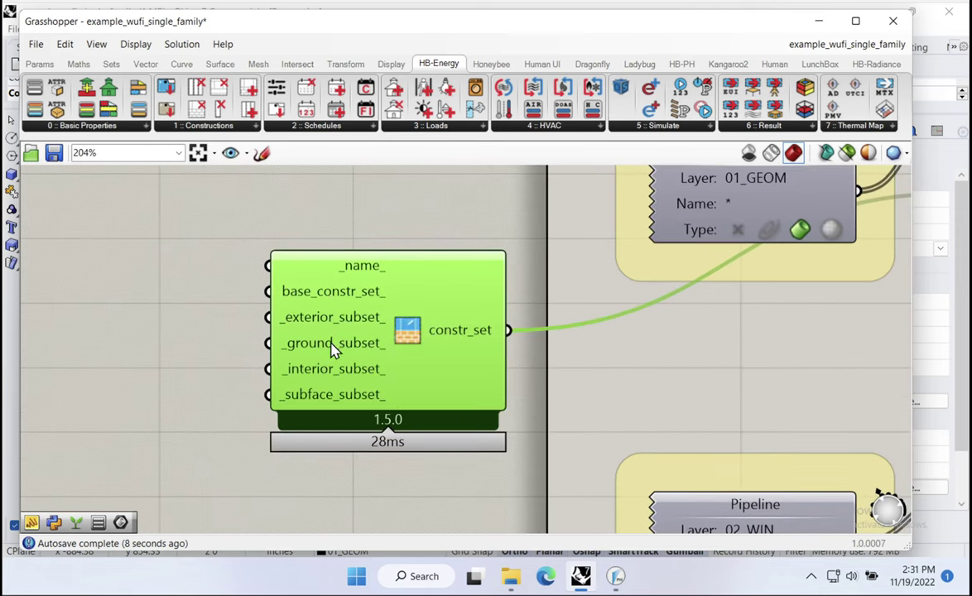
pyautogui.moveTo(323, 376)
pyautogui.mouseDown()
pyautogui.moveTo(319, 415)
pyautogui.moveTo(314, 393)
pyautogui.mouseUp()
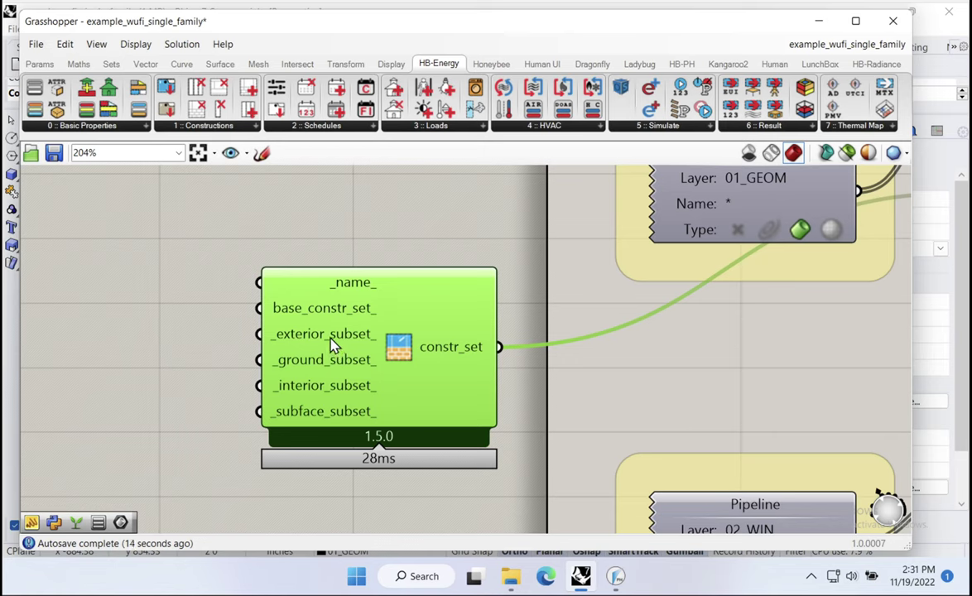
pyautogui.moveTo(330, 346)
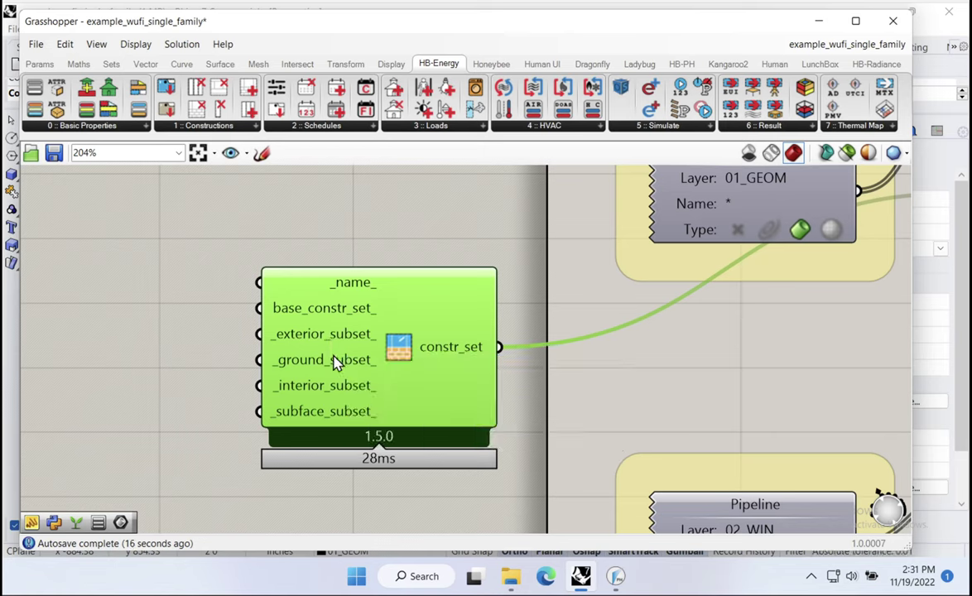
pyautogui.moveTo(335, 365)
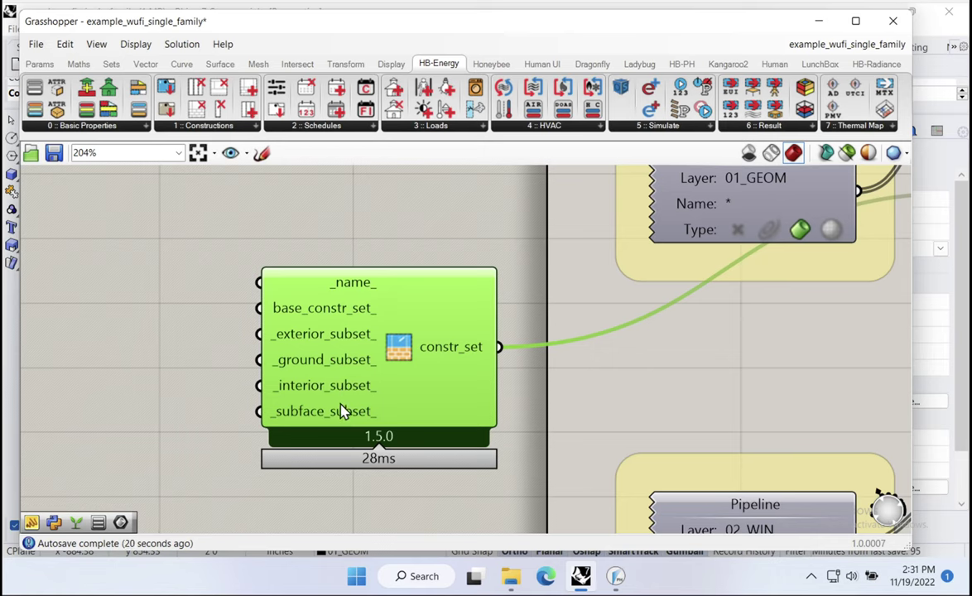
pyautogui.moveTo(350, 407)
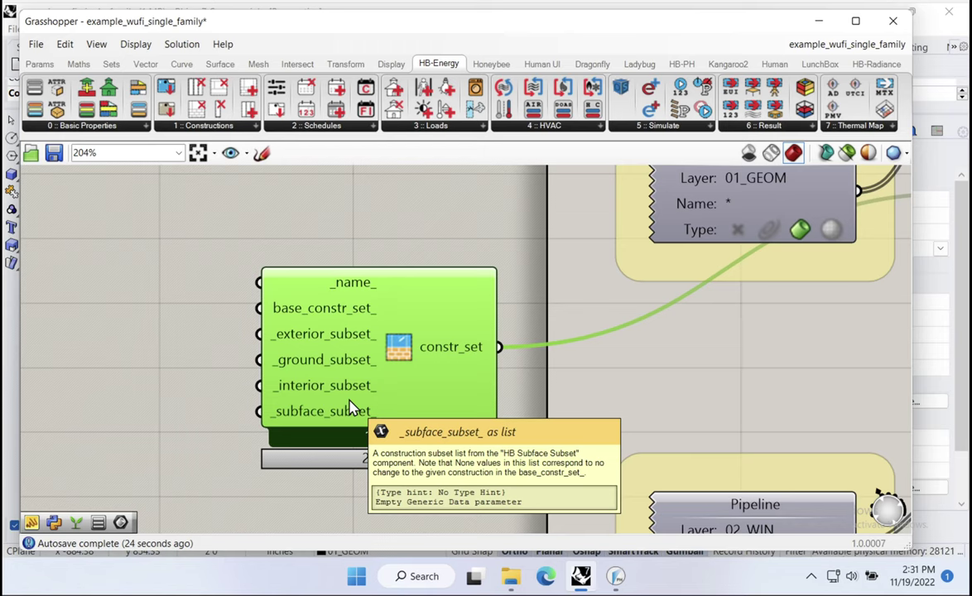
# Add an HB Exterior Construction Subset component, wire its exterior_set output into the _exterior_subset_ input and move it closer to the ConstructionSet component
pyautogui.moveTo(347, 405); pyautogui.dragTo(455, 394, button='right')
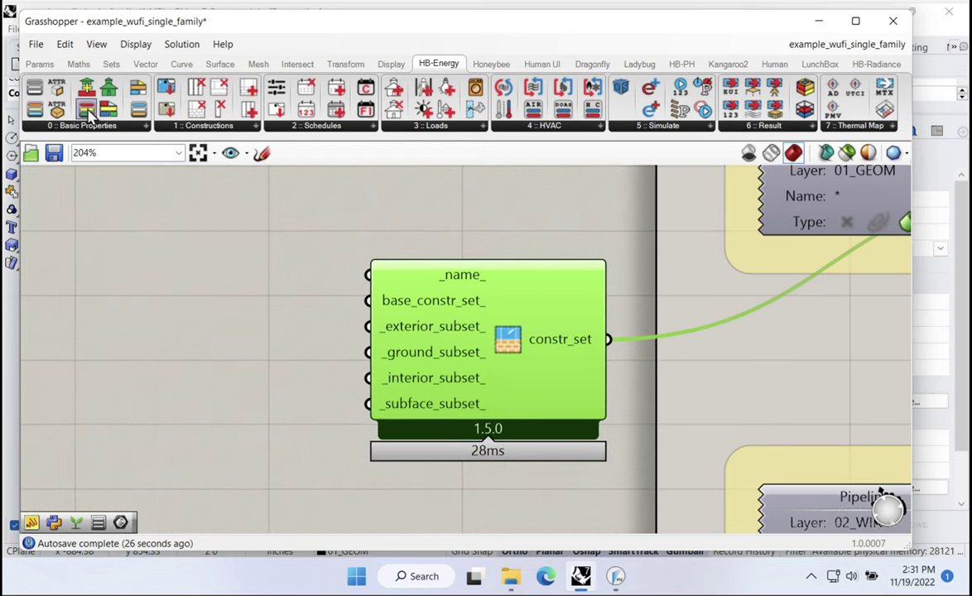
pyautogui.click(74, 130)
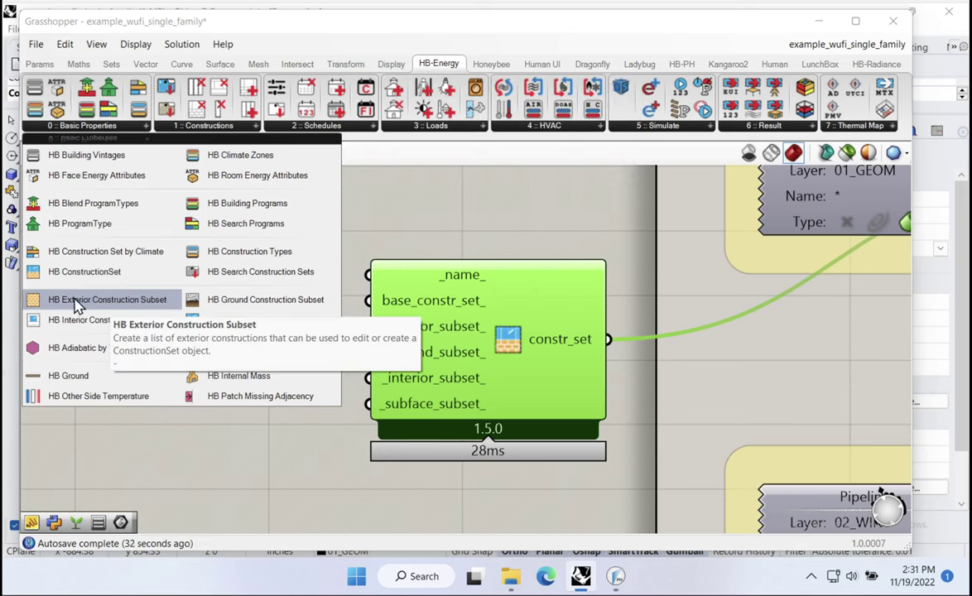
pyautogui.moveTo(102, 302); pyautogui.dragTo(163, 282)
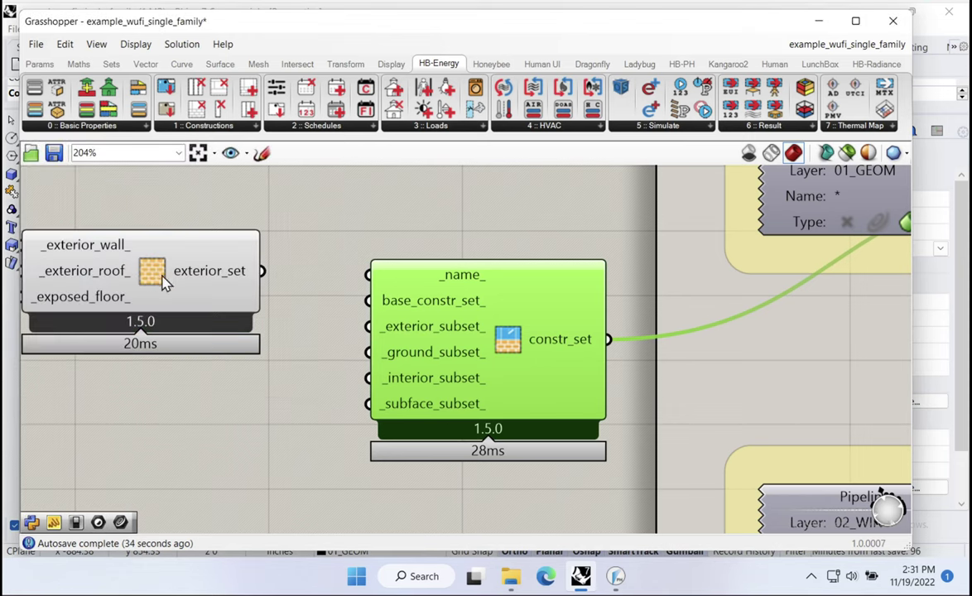
pyautogui.moveTo(163, 281); pyautogui.dragTo(444, 277, button='right')
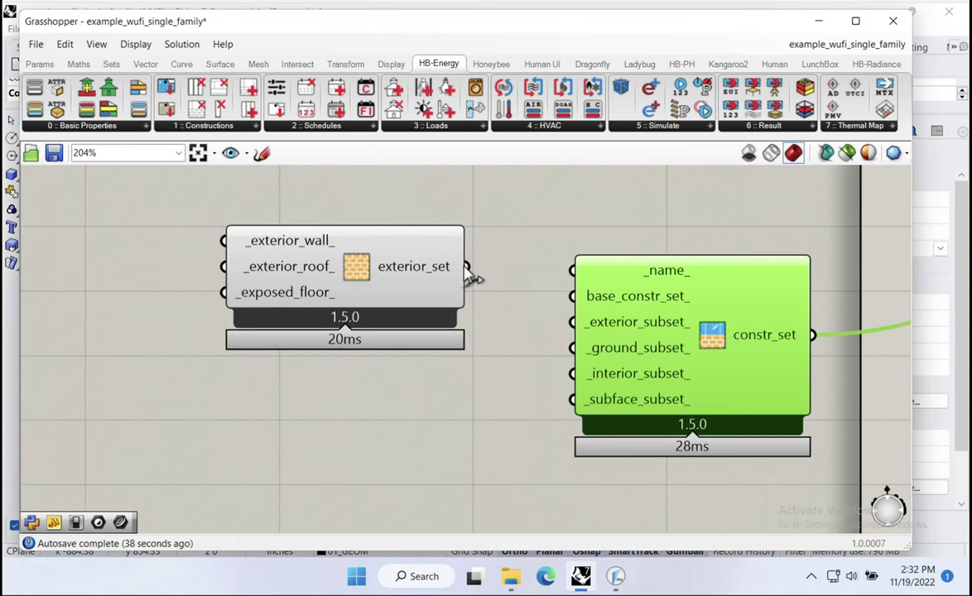
pyautogui.moveTo(467, 267); pyautogui.dragTo(572, 321)
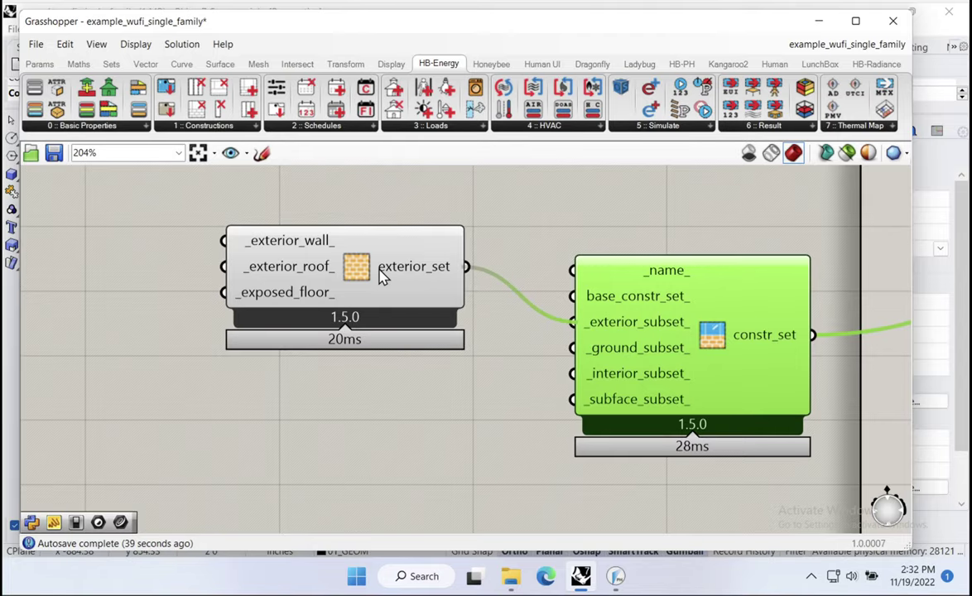
pyautogui.moveTo(412, 296); pyautogui.dragTo(398, 278)
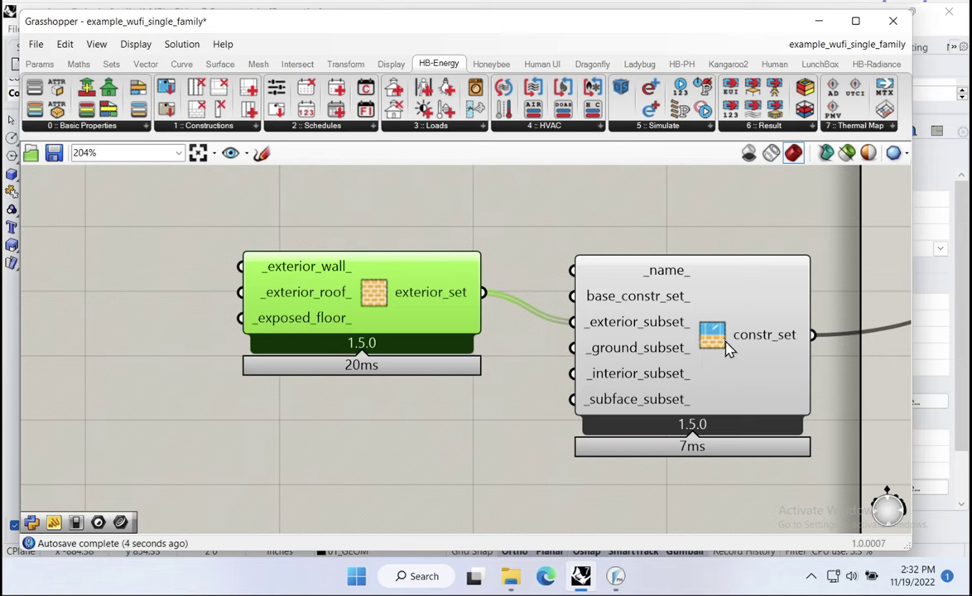
# Move the Exterior Construction Subset component closer to the ConstructionSet component, level with its _exterior_subset_ input
pyautogui.moveTo(727, 346); pyautogui.dragTo(89, 430)
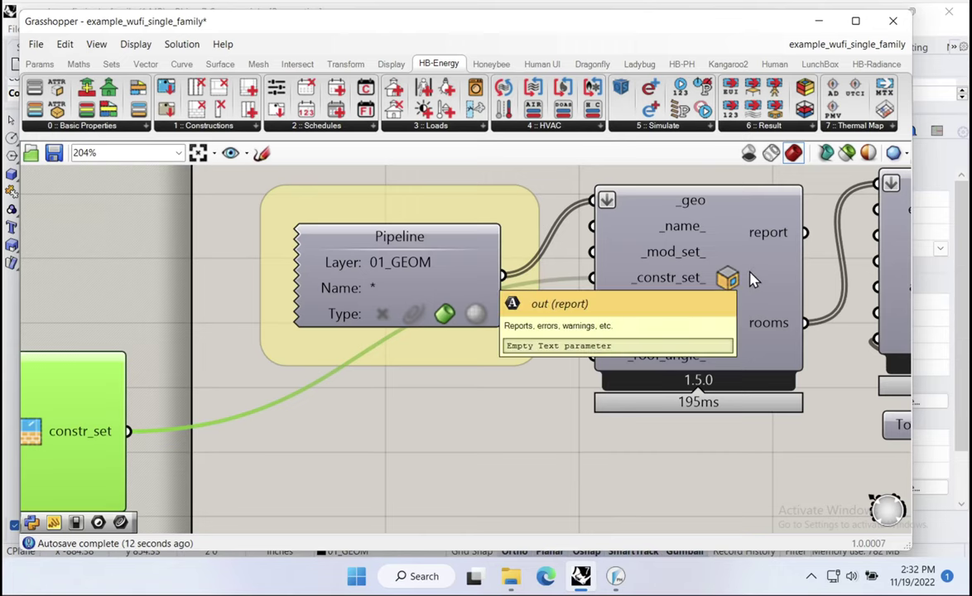
pyautogui.scroll(-2, 751, 279)
pyautogui.moveTo(217, 407); pyautogui.dragTo(570, 297, button='right')
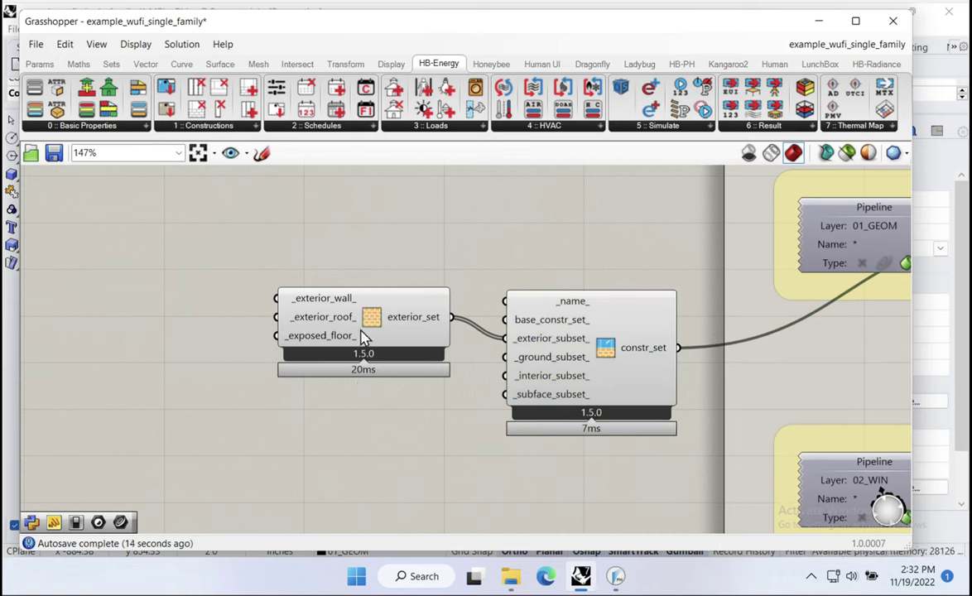
pyautogui.moveTo(362, 335); pyautogui.dragTo(383, 357)
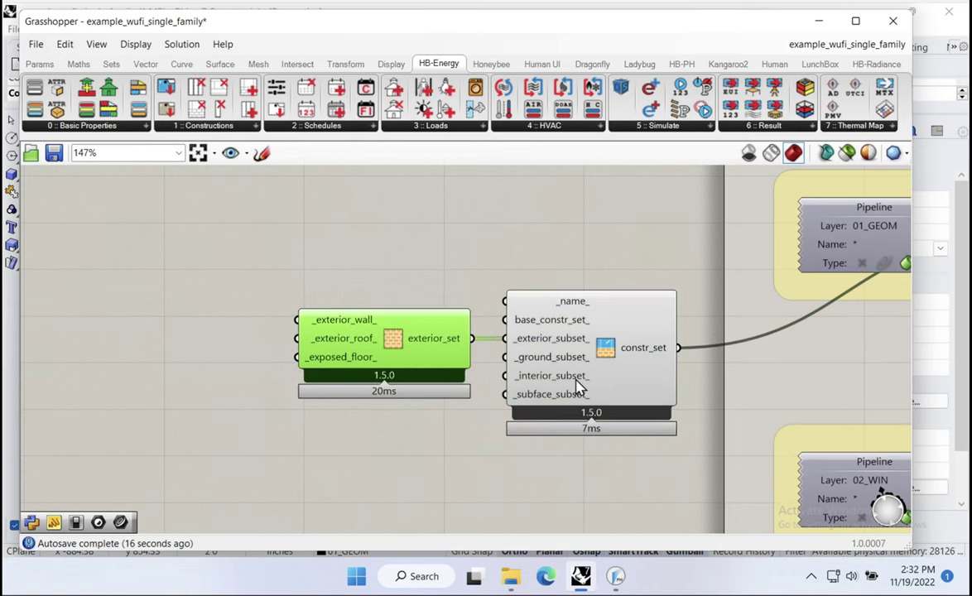
pyautogui.click(534, 352)
pyautogui.click(391, 327)
pyautogui.click(532, 322)
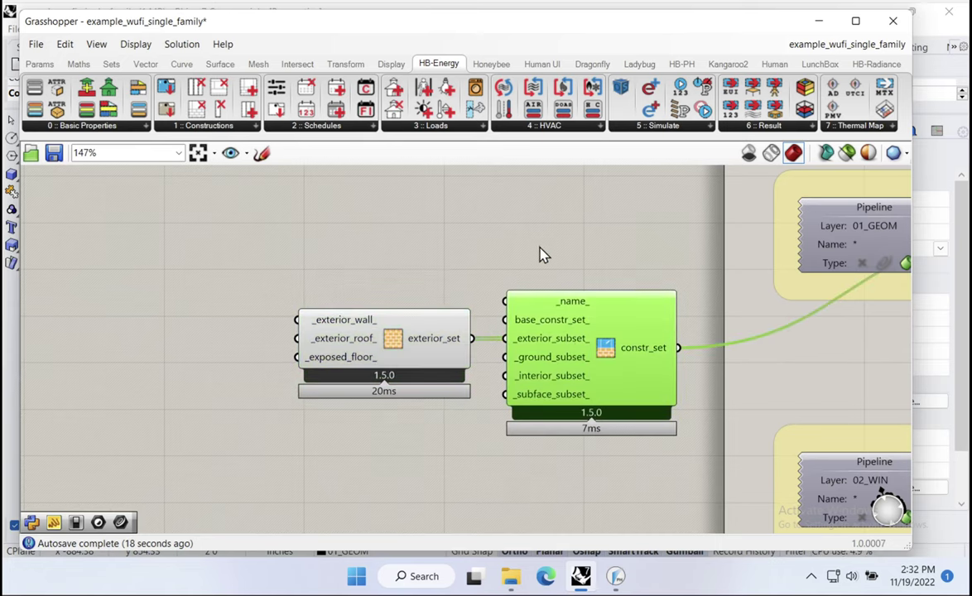
# Examine the exterior wall, roof and exposed floor inputs of the Exterior Construction Subset component, nudging it slightly
pyautogui.scroll(2, 348, 350)
pyautogui.moveTo(339, 315)
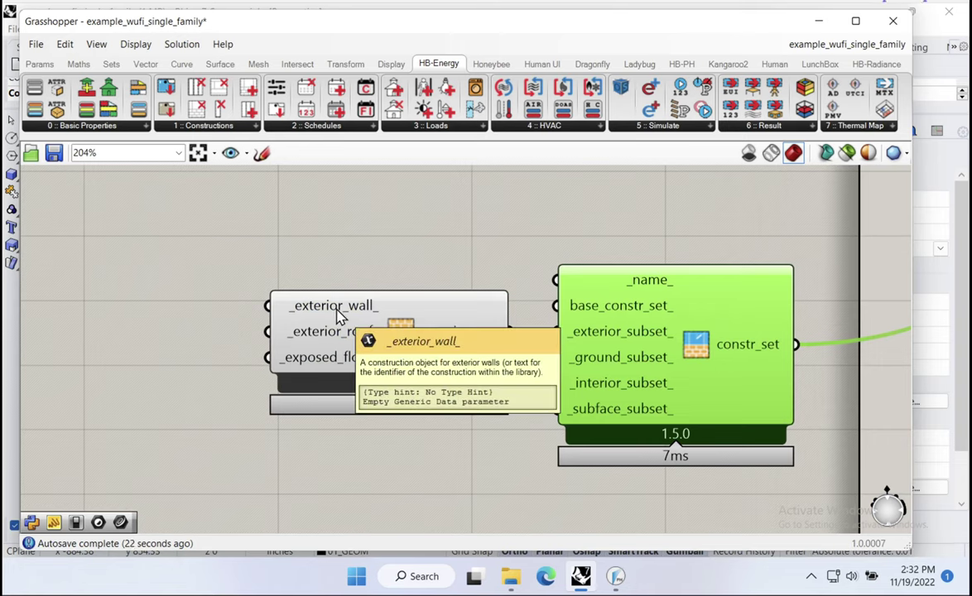
pyautogui.moveTo(388, 364); pyautogui.dragTo(383, 364)
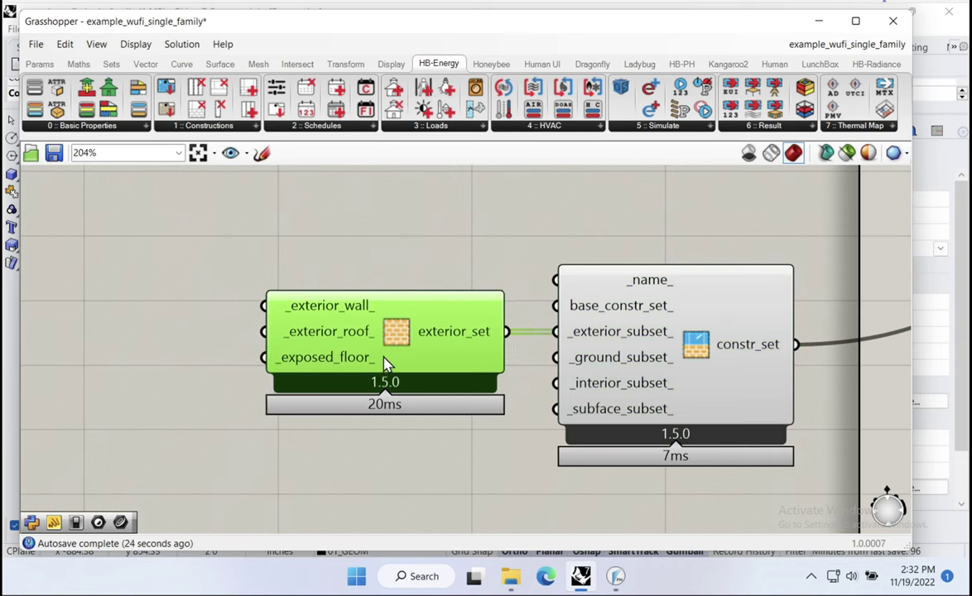
pyautogui.moveTo(277, 347); pyautogui.dragTo(559, 347, button='right')
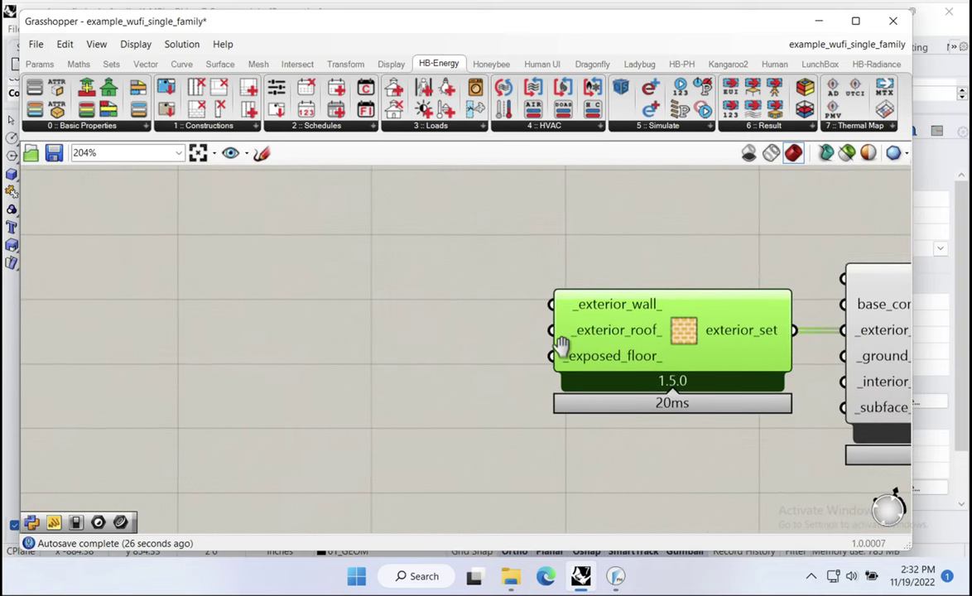
# Add an HB Opaque Construction component in the empty area beside the exterior subset component
pyautogui.click(222, 132)
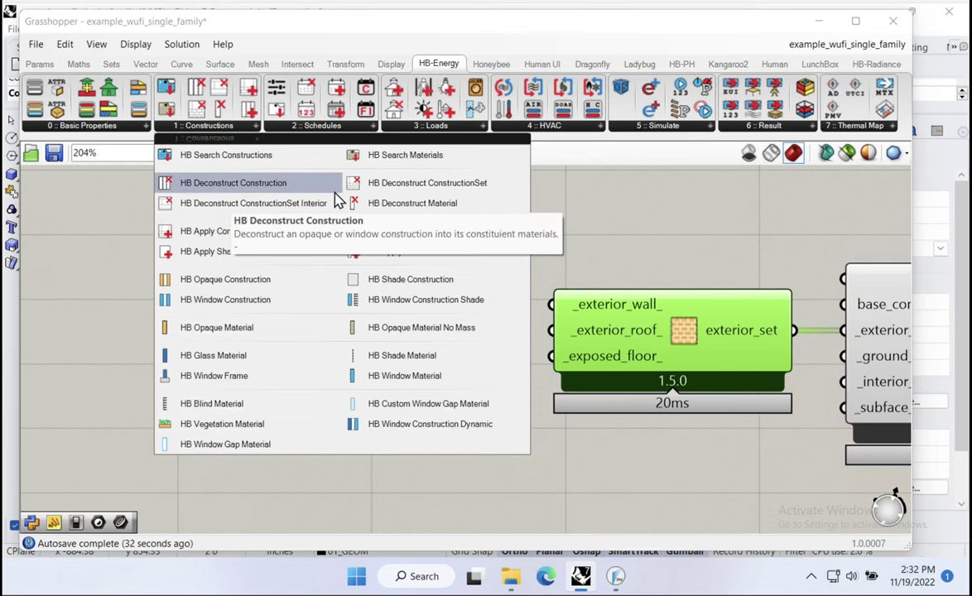
pyautogui.click(214, 280)
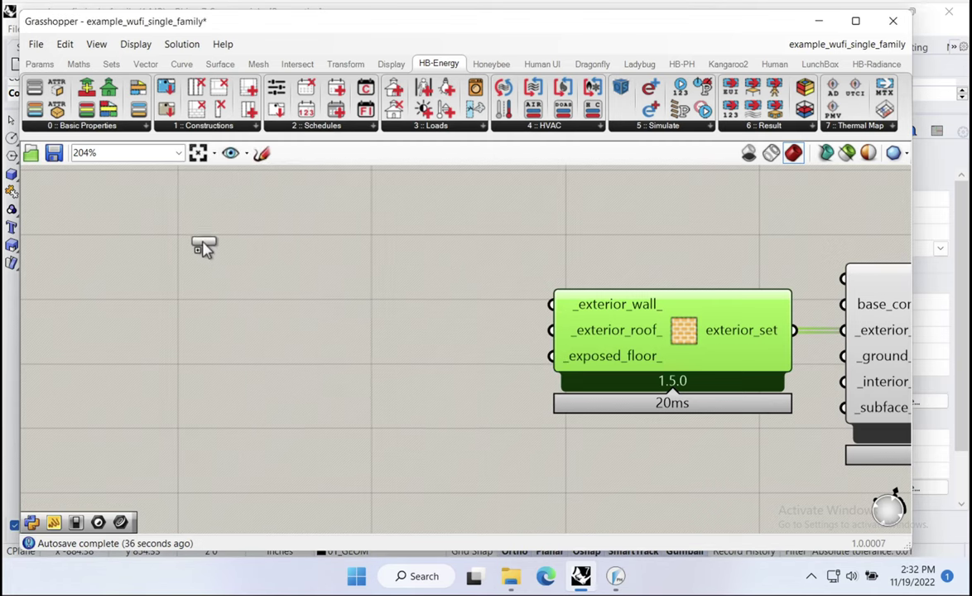
pyautogui.click(207, 253)
pyautogui.moveTo(217, 293); pyautogui.dragTo(542, 282, button='right')
pyautogui.click(542, 277)
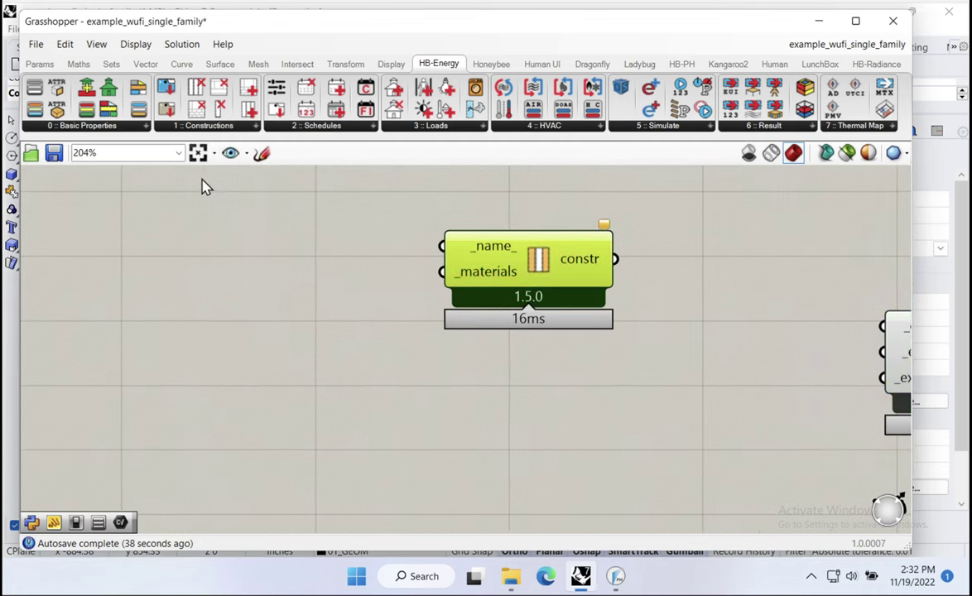
# Add an HB Opaque Material component beside the opaque construction component
pyautogui.click(209, 126)
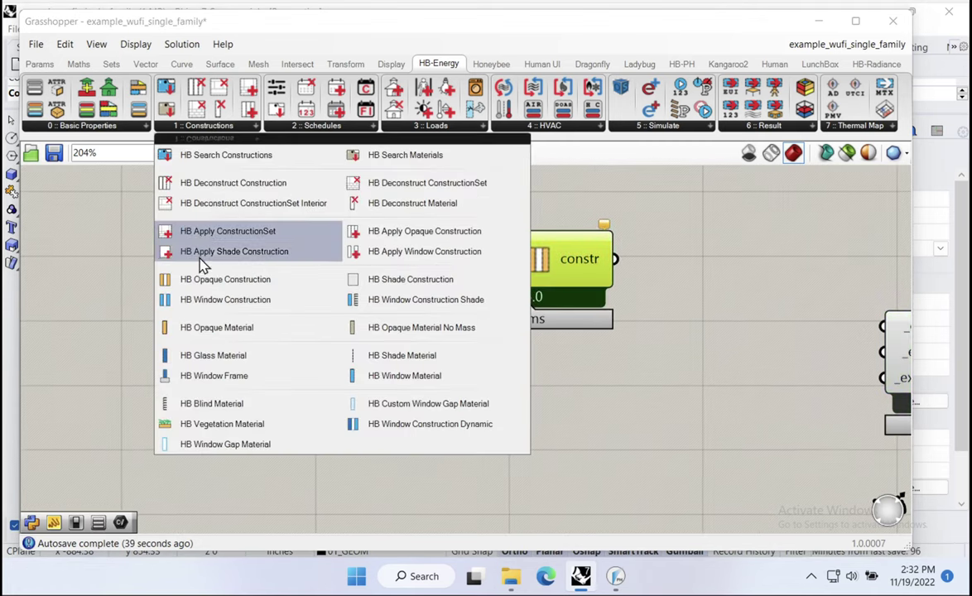
pyautogui.click(216, 328)
pyautogui.click(295, 273)
pyautogui.moveTo(438, 292); pyautogui.dragTo(411, 307)
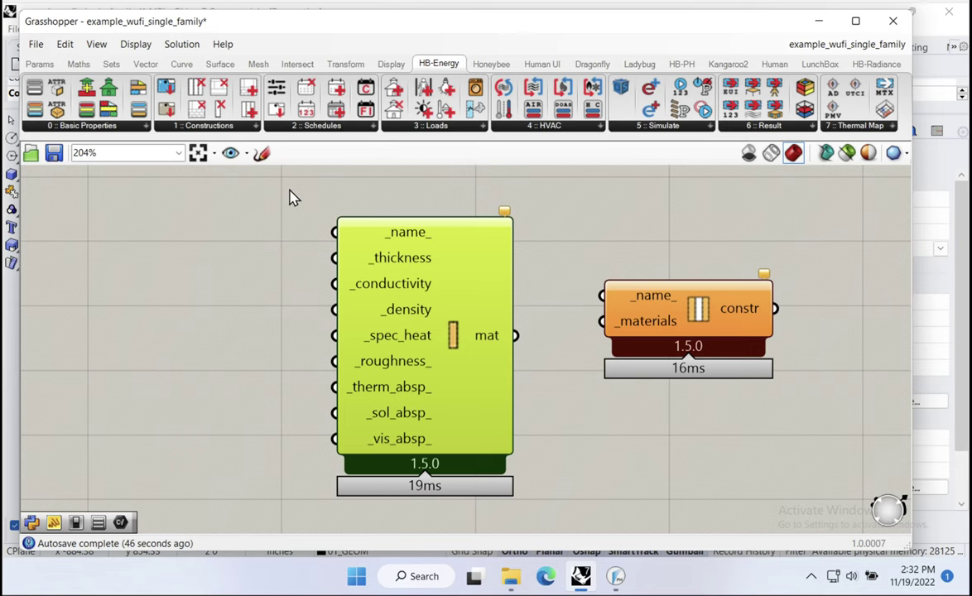
# Delete the opaque material and opaque construction components together
pyautogui.moveTo(294, 198); pyautogui.dragTo(807, 493)
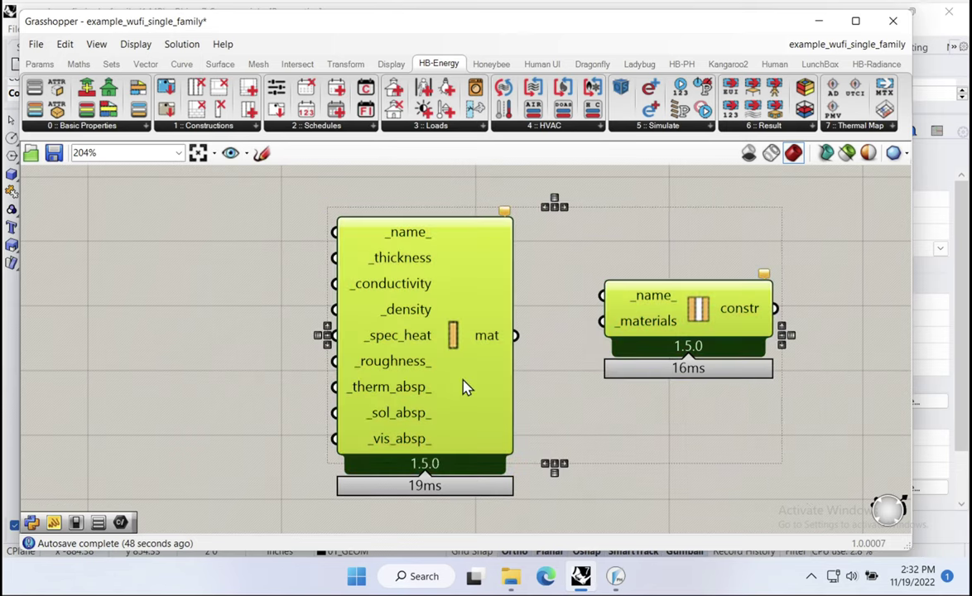
pyautogui.press('Delete')
pyautogui.moveTo(563, 365); pyautogui.dragTo(179, 314, button='right')
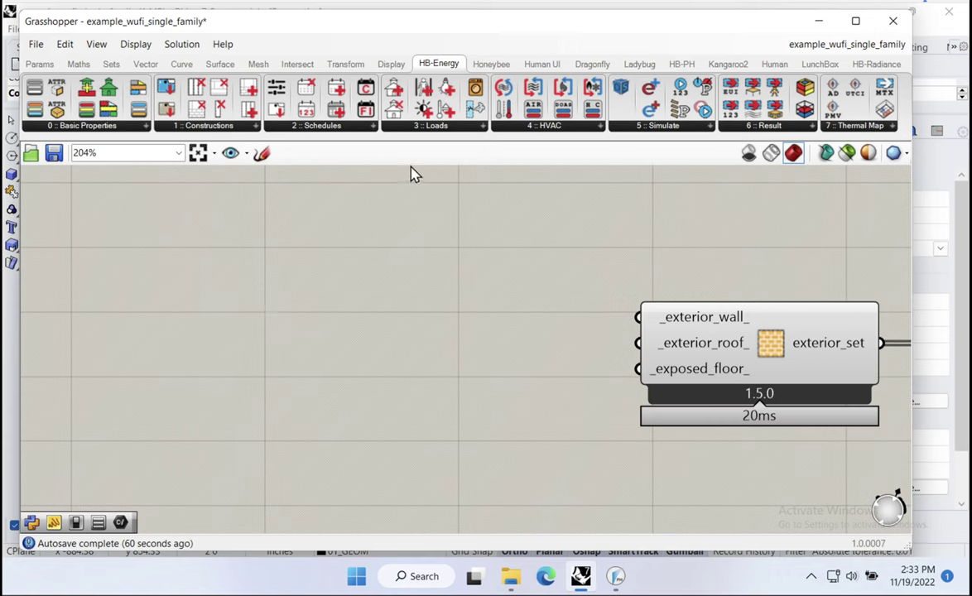
# Add an HBPH Create SD Constructions component in the empty area beside the exterior subset component
pyautogui.click(679, 66)
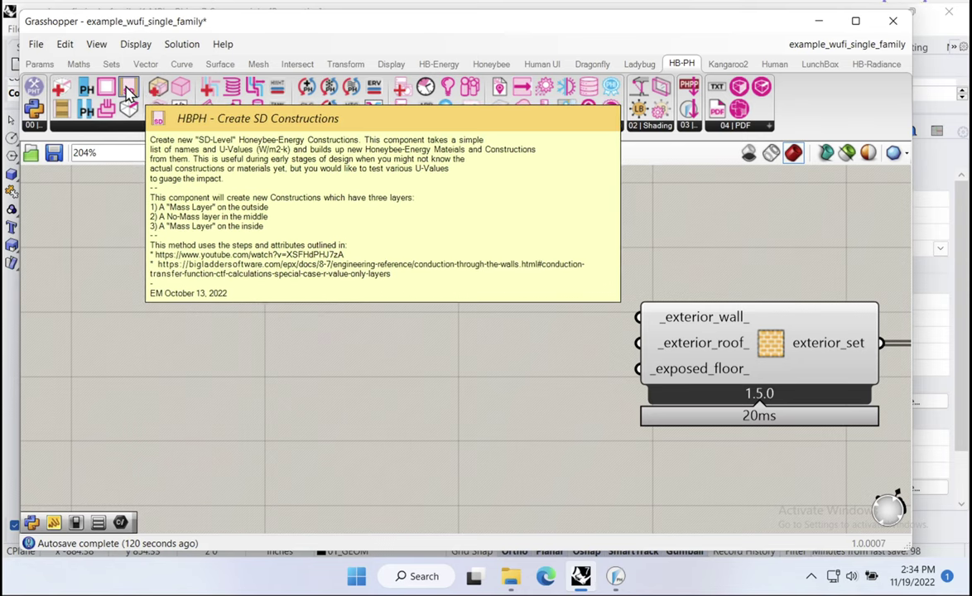
pyautogui.moveTo(129, 91); pyautogui.dragTo(373, 284)
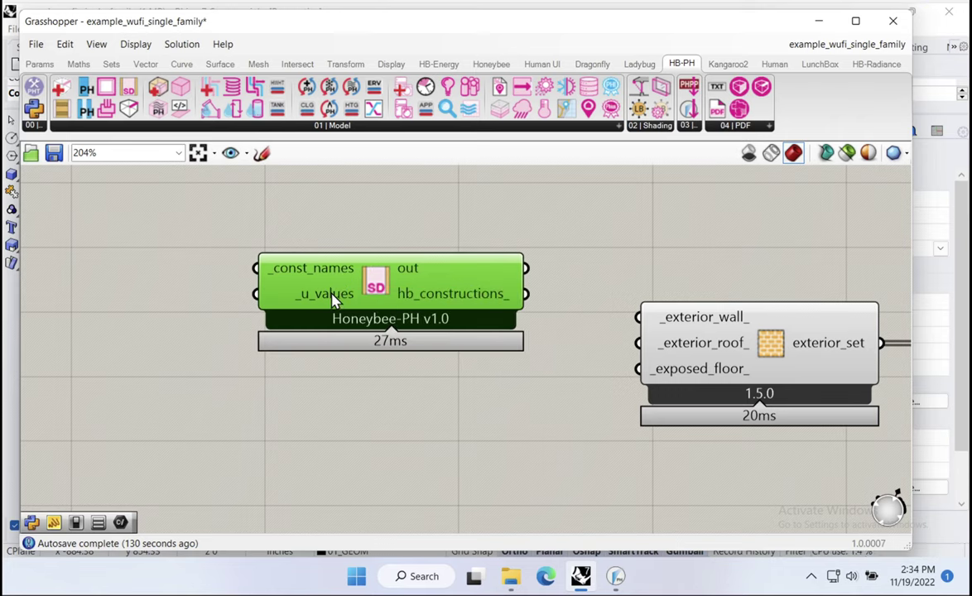
pyautogui.moveTo(152, 290); pyautogui.dragTo(323, 287, button='right')
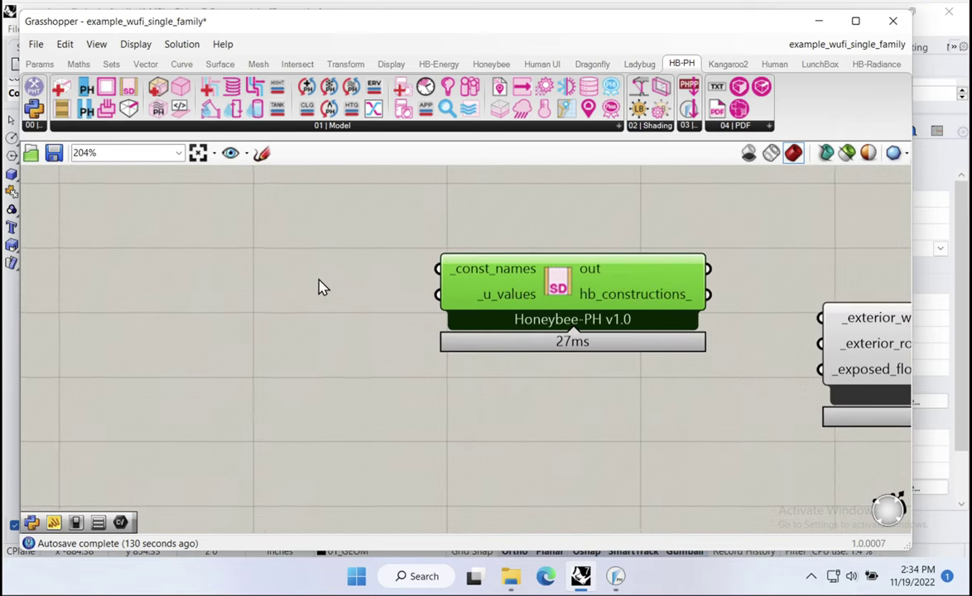
# Create a text panel containing Eds_Phius_Wall and wire it into the _const_names input of the SD constructions component
pyautogui.doubleClick(263, 273)
pyautogui.write('"Ed')
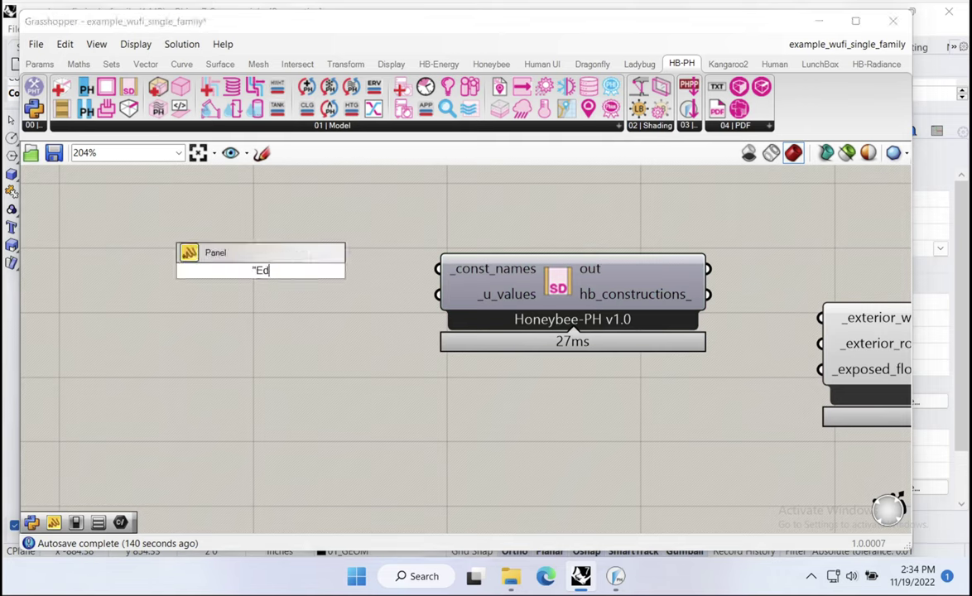
pyautogui.write('s_PH')
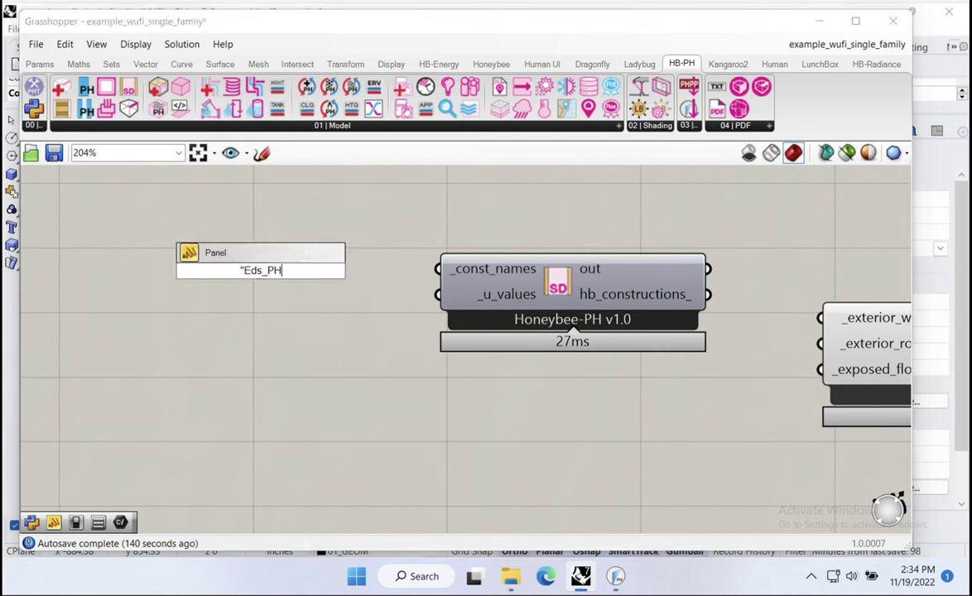
pyautogui.press('BackSpace')
pyautogui.write('hius_Wall')
pyautogui.press('Return')
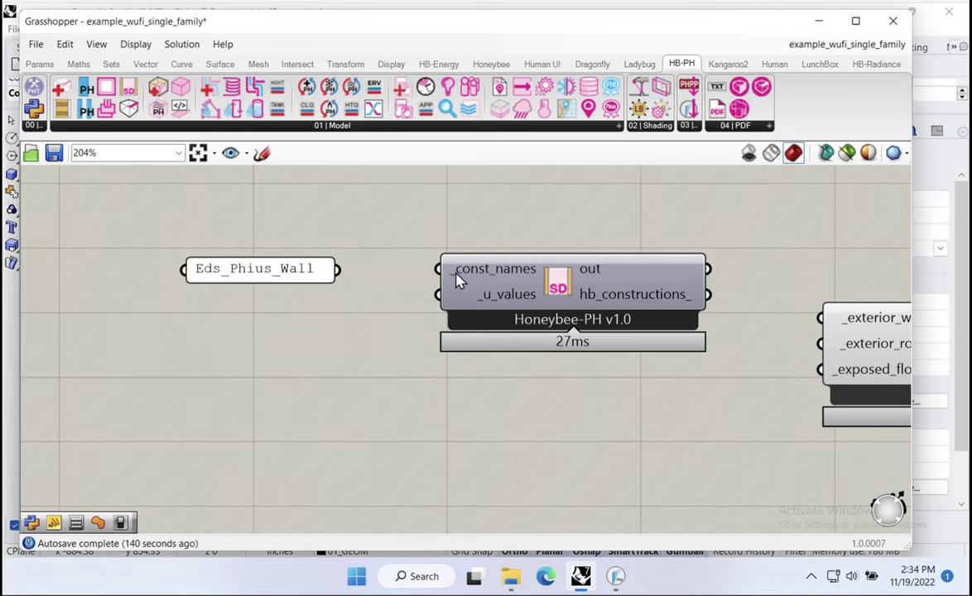
pyautogui.moveTo(438, 269); pyautogui.dragTo(352, 284)
# Change the construction name panel's text to Eds_Phius_Ext_Wall
pyautogui.doubleClick(297, 266)
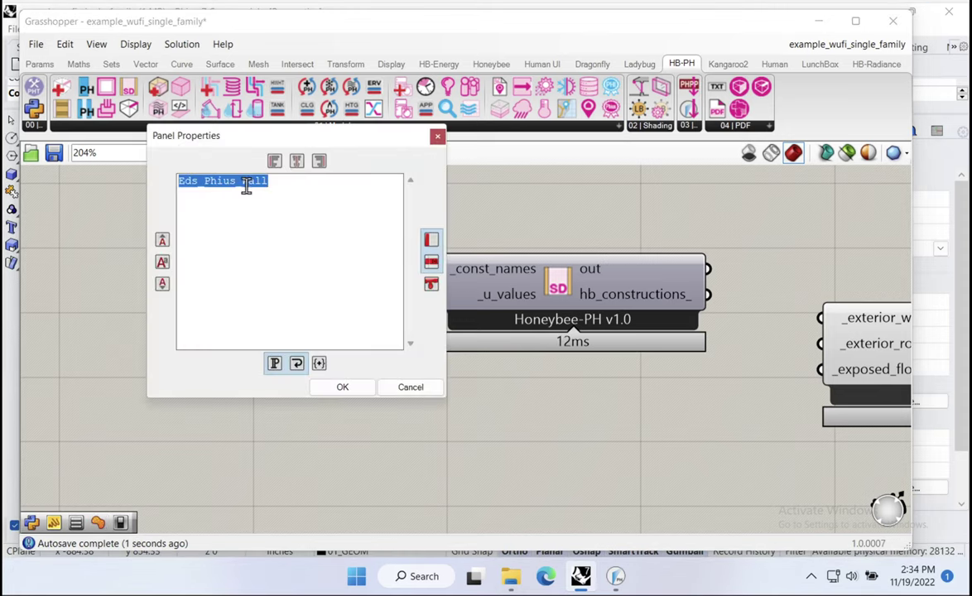
pyautogui.click(243, 182)
pyautogui.write('Exxt_')
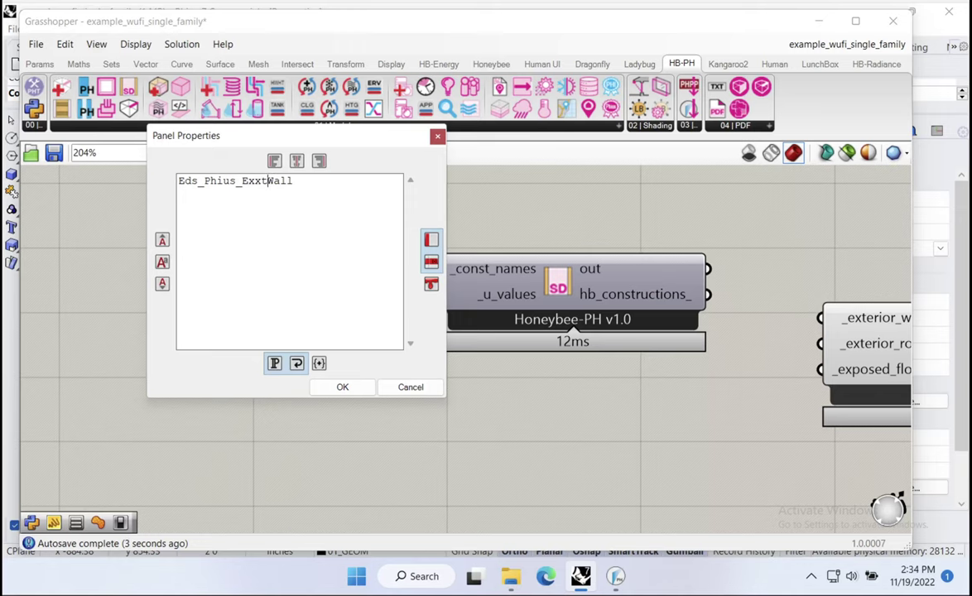
pyautogui.click(257, 180)
pyautogui.press('BackSpace')
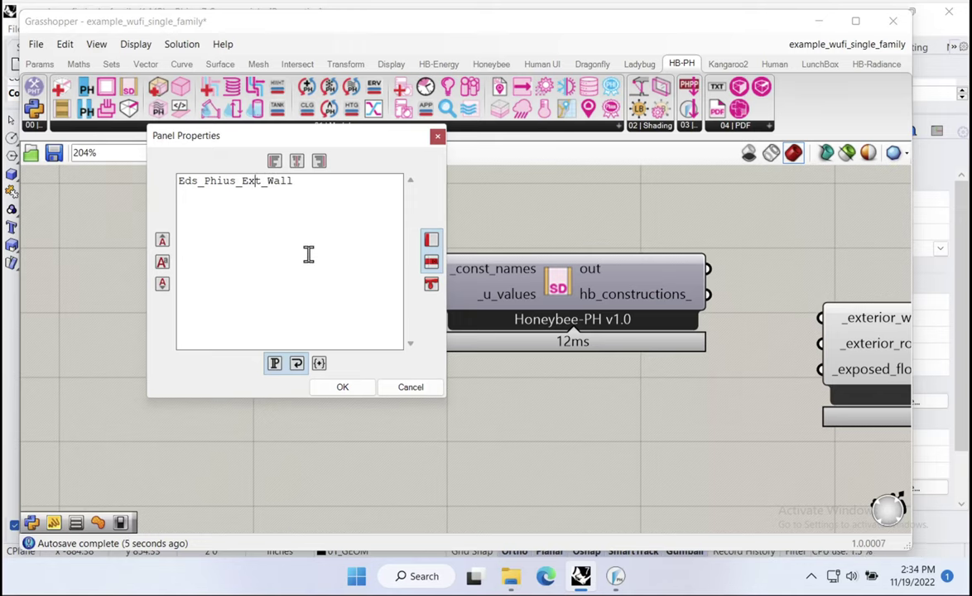
pyautogui.click(342, 389)
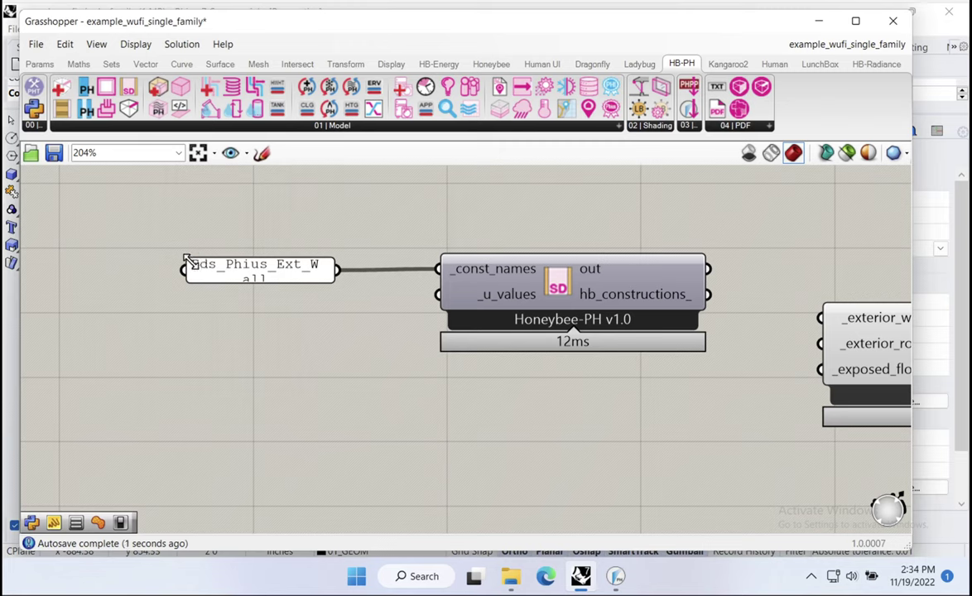
# Widen the name panel so its text fits on one line and move it up slightly
pyautogui.moveTo(186, 267); pyautogui.dragTo(135, 264)
pyautogui.moveTo(251, 273); pyautogui.dragTo(276, 261)
pyautogui.moveTo(500, 299)
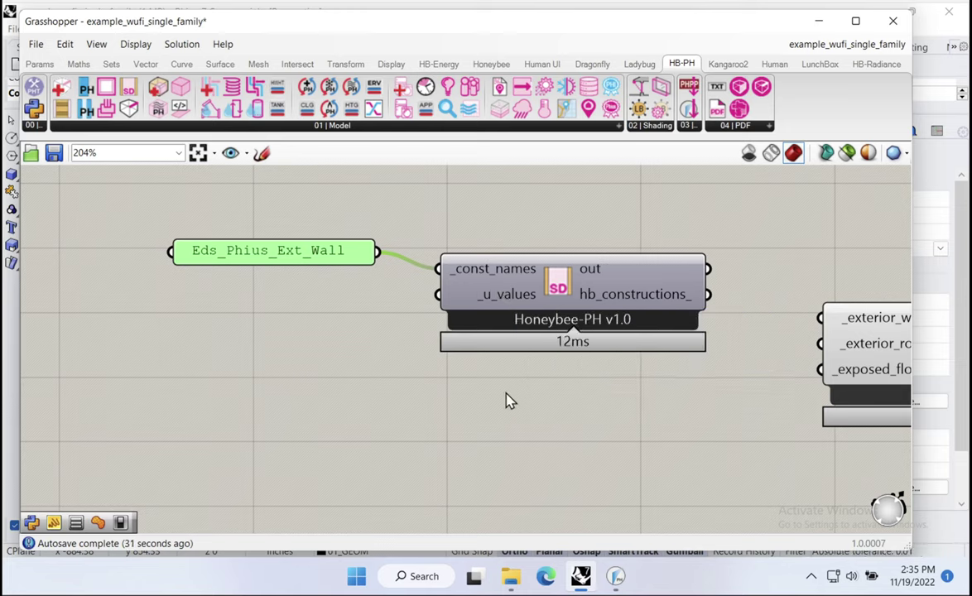
# Shift the Create SD Constructions component slightly closer to the name panel
pyautogui.moveTo(571, 382); pyautogui.dragTo(494, 392, button='right')
pyautogui.moveTo(165, 331); pyautogui.dragTo(229, 338, button='right')
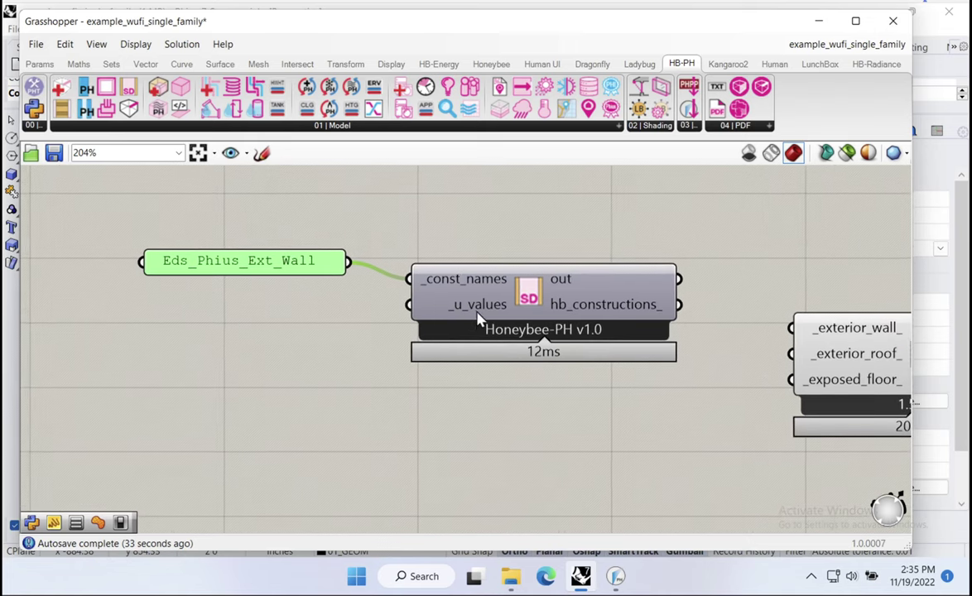
pyautogui.click(456, 331)
pyautogui.moveTo(456, 331); pyautogui.dragTo(462, 332)
pyautogui.moveTo(453, 334); pyautogui.dragTo(538, 288, button='right')
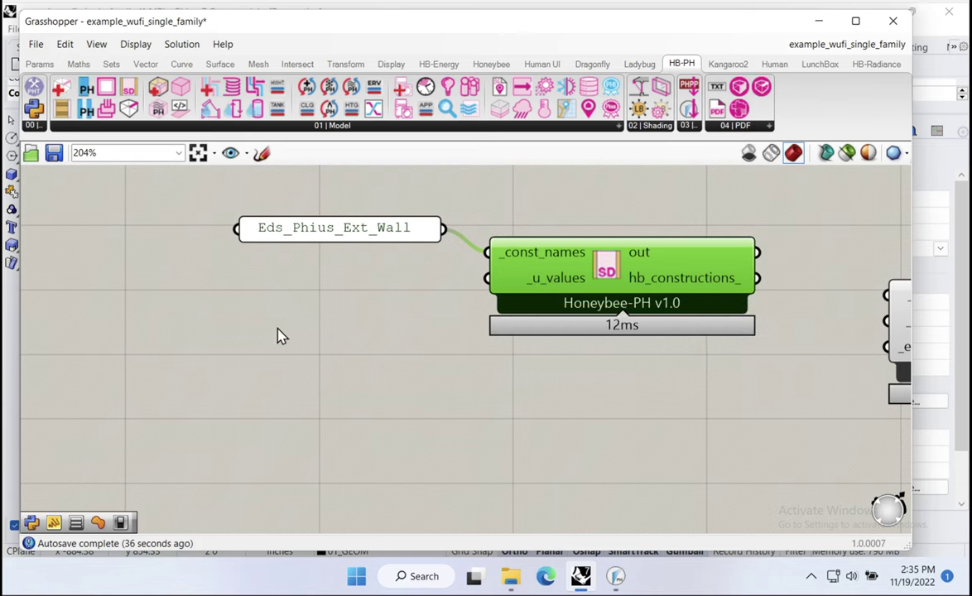
# Create a panel containing the value 25 below the construction name panel
pyautogui.moveTo(278, 334); pyautogui.dragTo(364, 323, button='right')
pyautogui.doubleClick(269, 302)
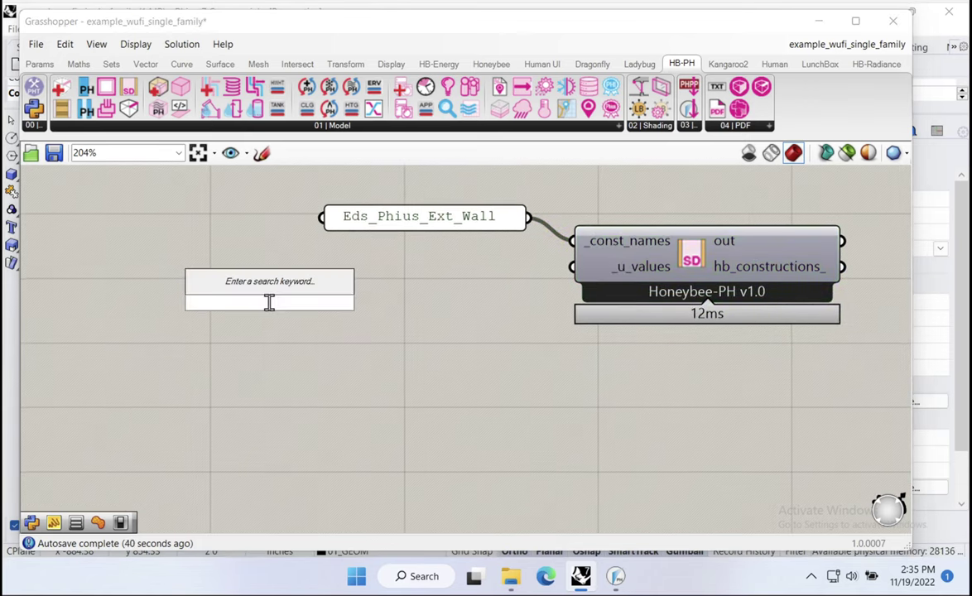
pyautogui.write('//25')
pyautogui.press('Return')
# Name the panel containing 25 "R [Resistance] (hr-ft2-F/Btu)"
pyautogui.rightClick(267, 301)
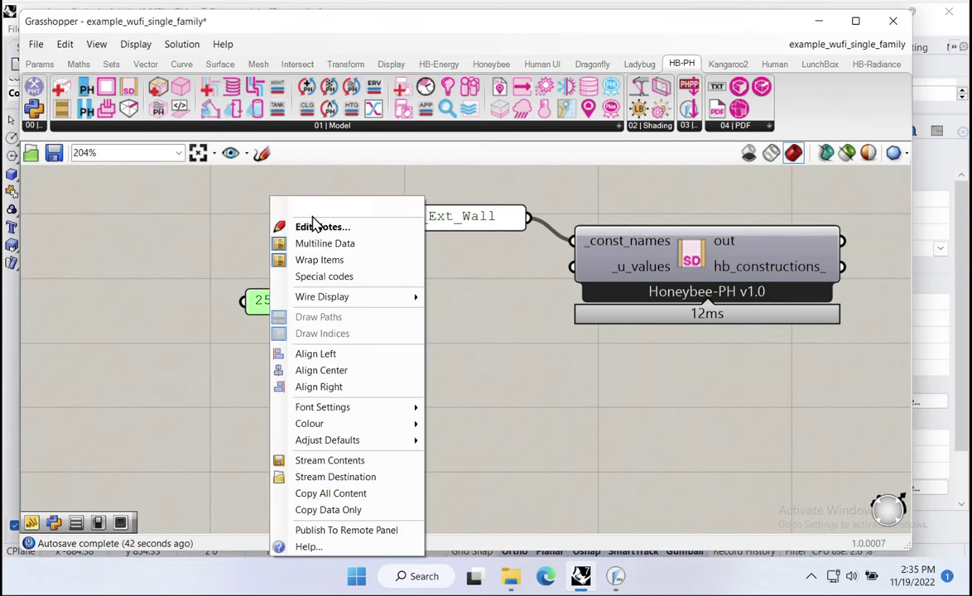
pyautogui.write('R')
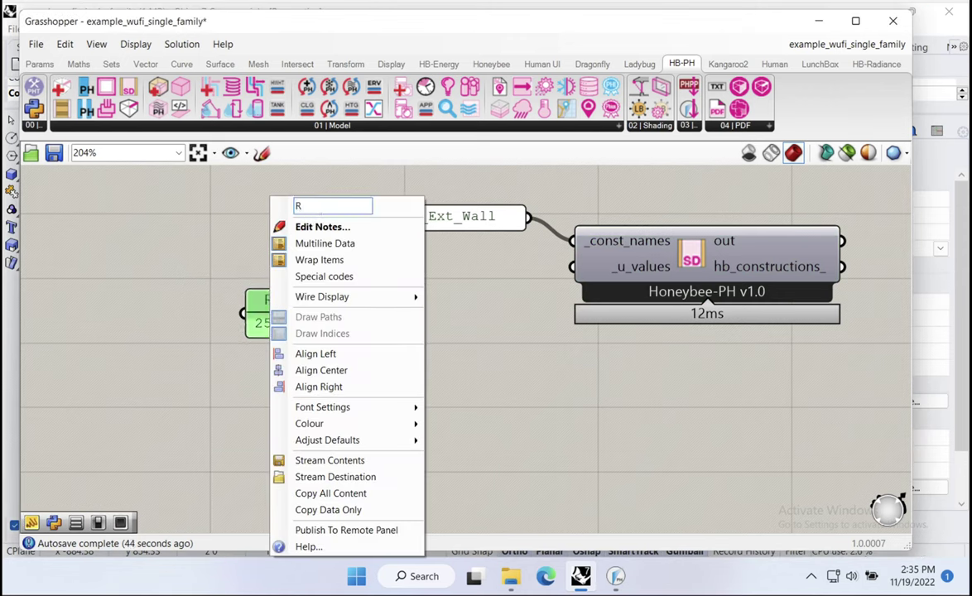
pyautogui.write(' [Res')
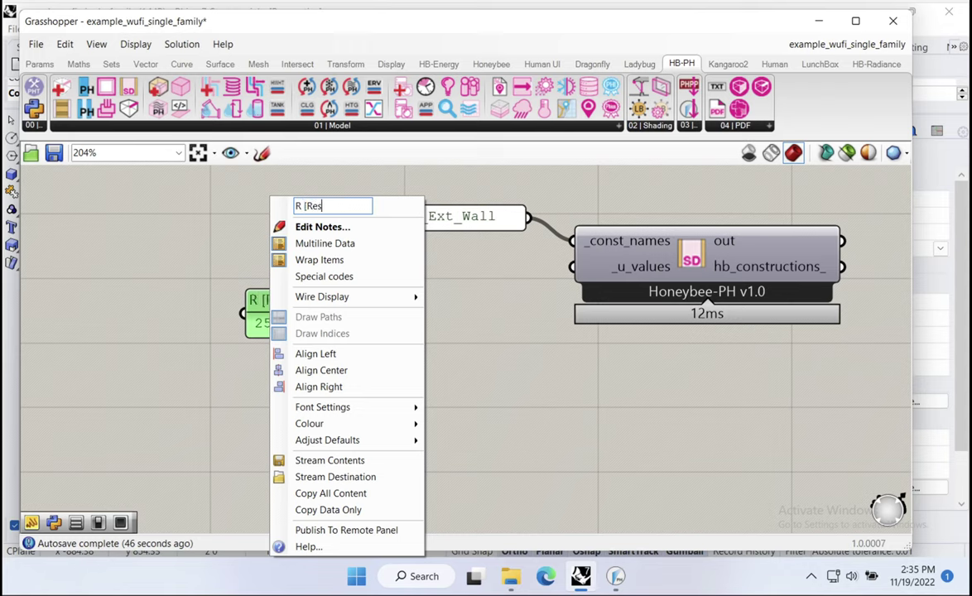
pyautogui.write('istance')
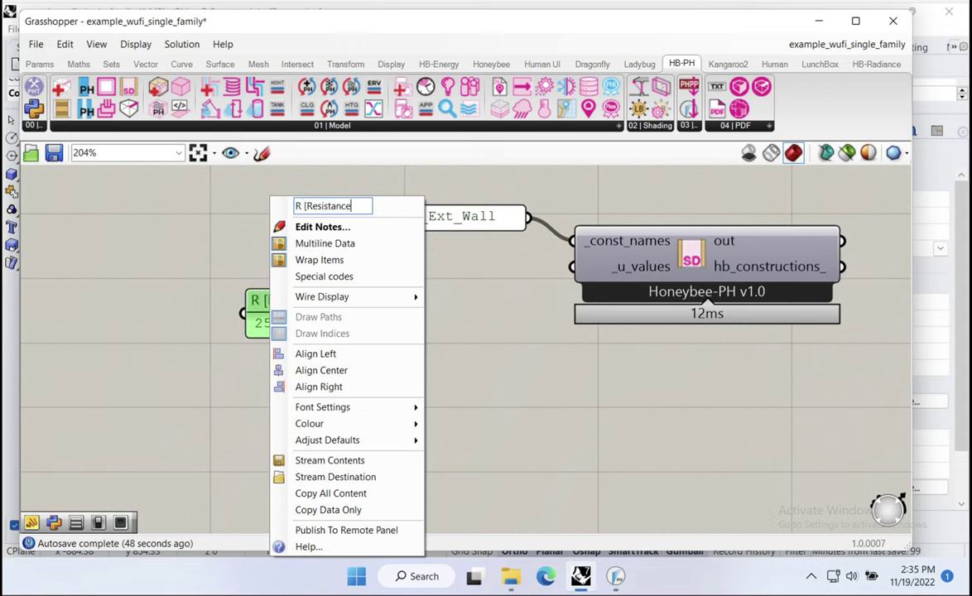
pyautogui.write('] (hr-')
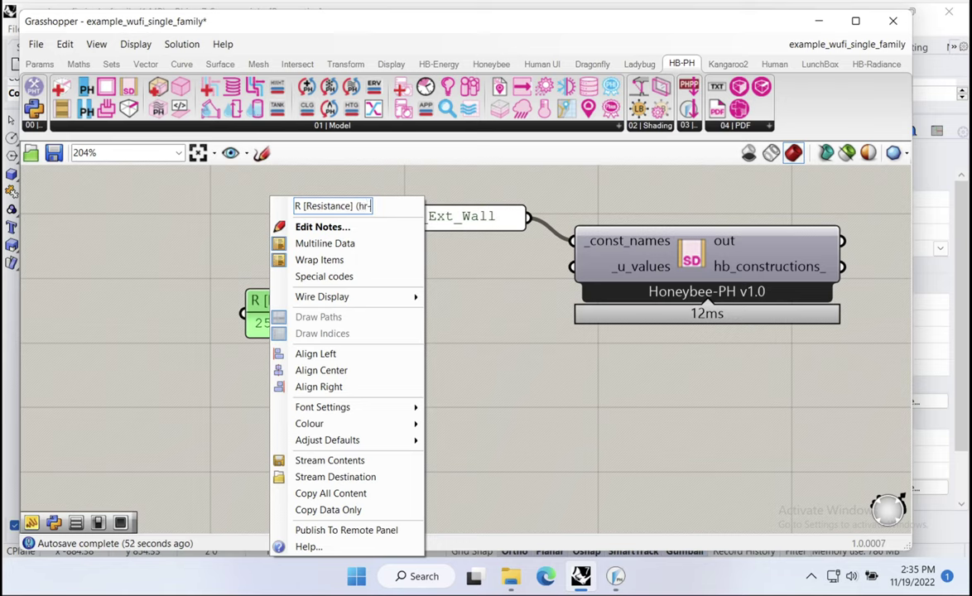
pyautogui.write('ft2-F/B')
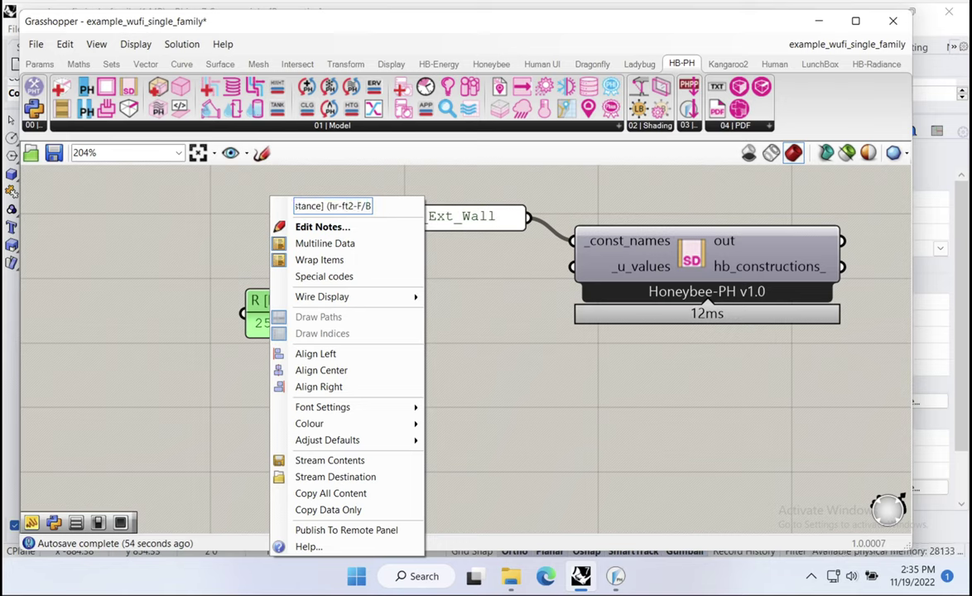
pyautogui.write('tu)')
pyautogui.press('Return')
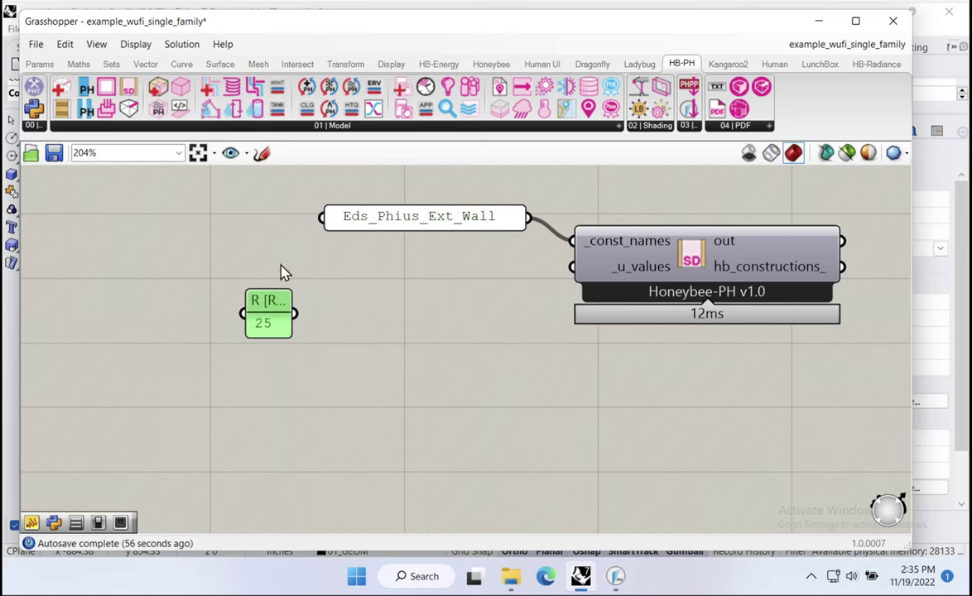
# Widen the R [Resistance] panel until its full title fits and place it below and well before the construction name panel
pyautogui.moveTo(289, 332); pyautogui.dragTo(450, 372)
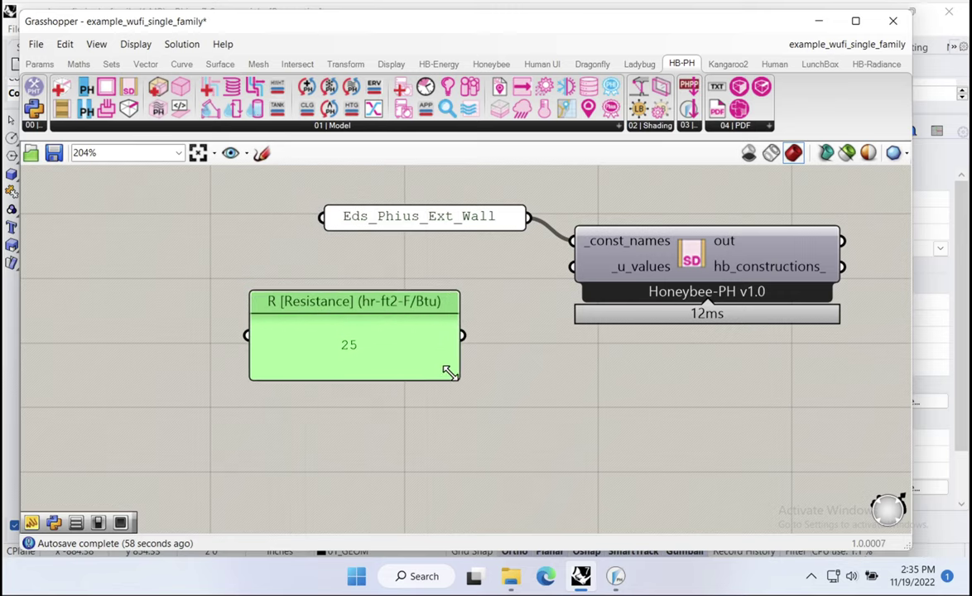
pyautogui.moveTo(361, 331); pyautogui.dragTo(185, 310)
pyautogui.moveTo(266, 279); pyautogui.dragTo(284, 294)
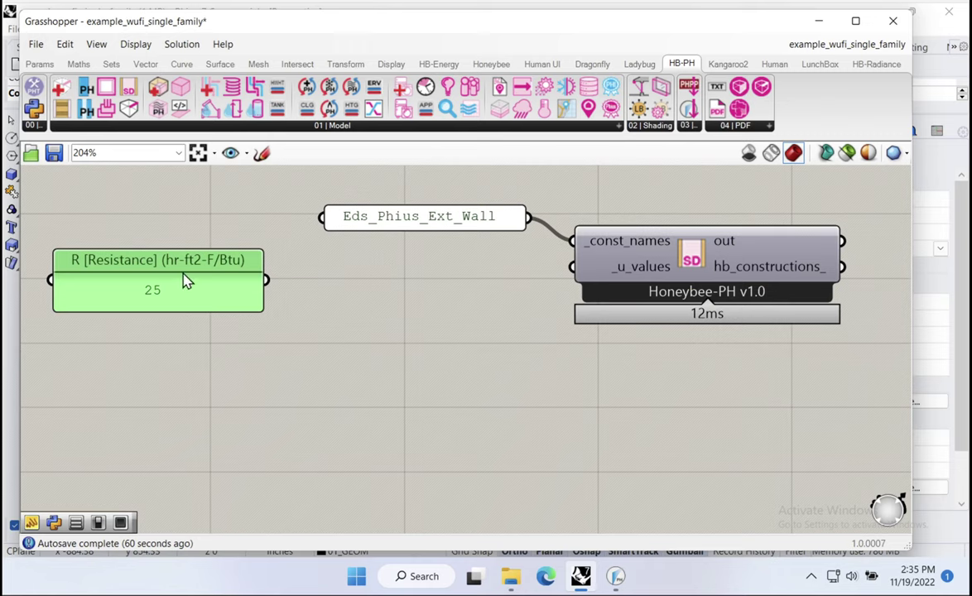
pyautogui.moveTo(189, 266); pyautogui.dragTo(213, 280)
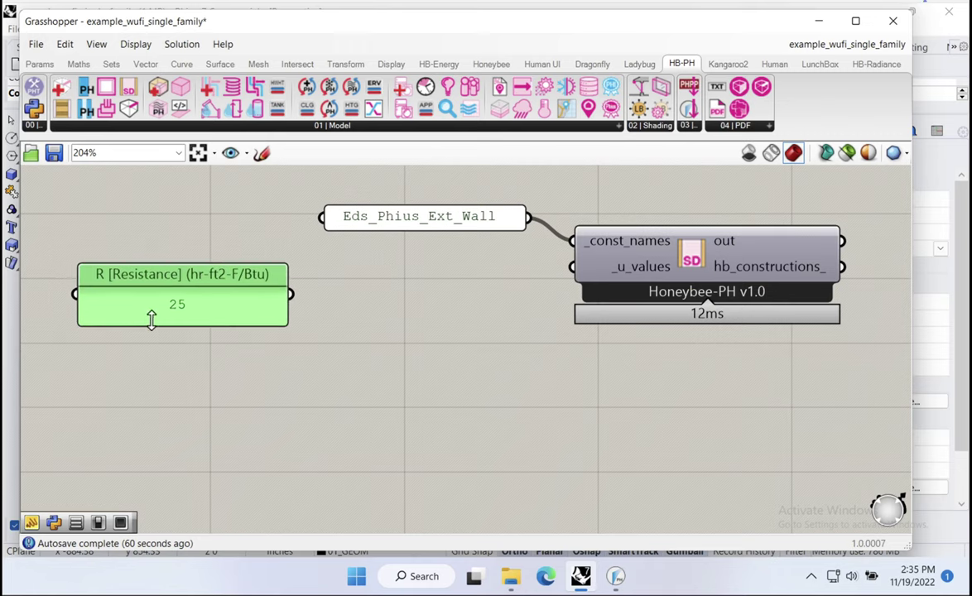
# Add an Expression component near the resistance panel and set its formula to 1/x
pyautogui.doubleClick(374, 347)
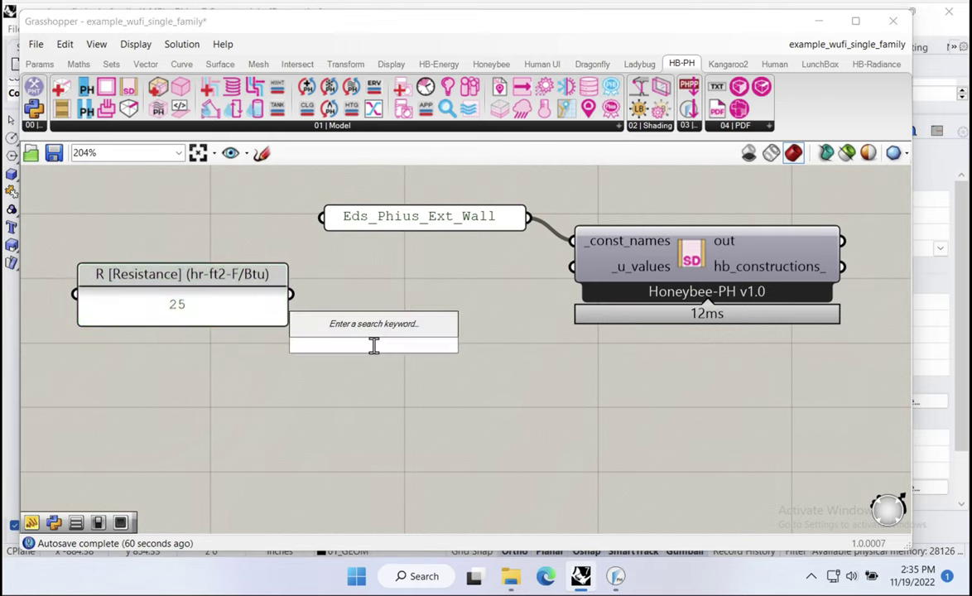
pyautogui.write('expre')
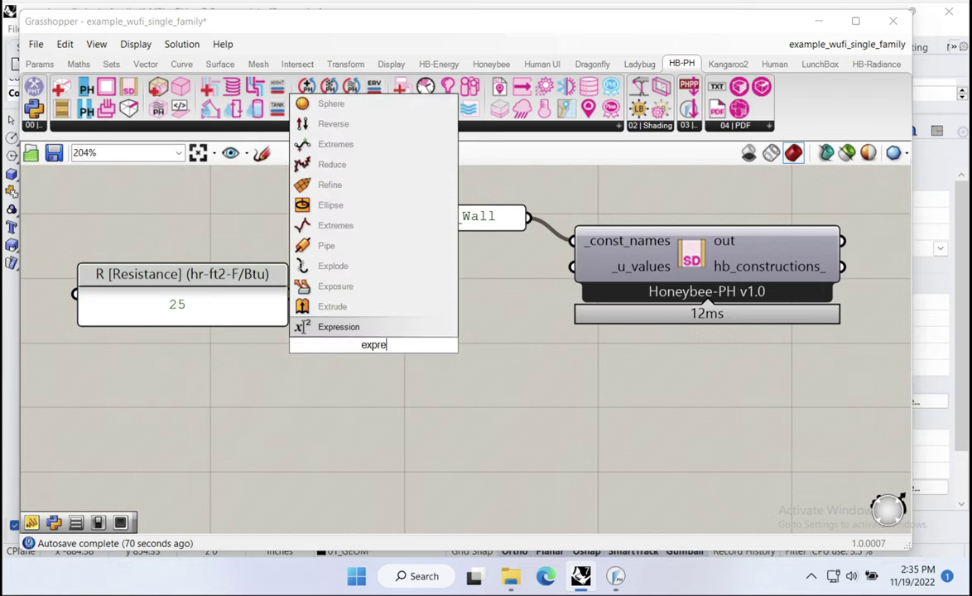
pyautogui.press('Return')
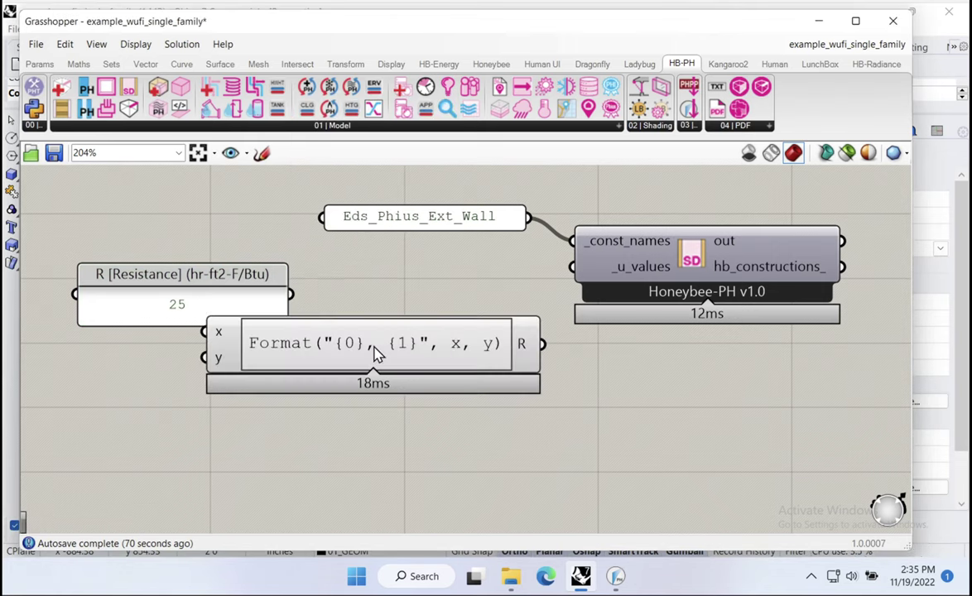
pyautogui.doubleClick(256, 351)
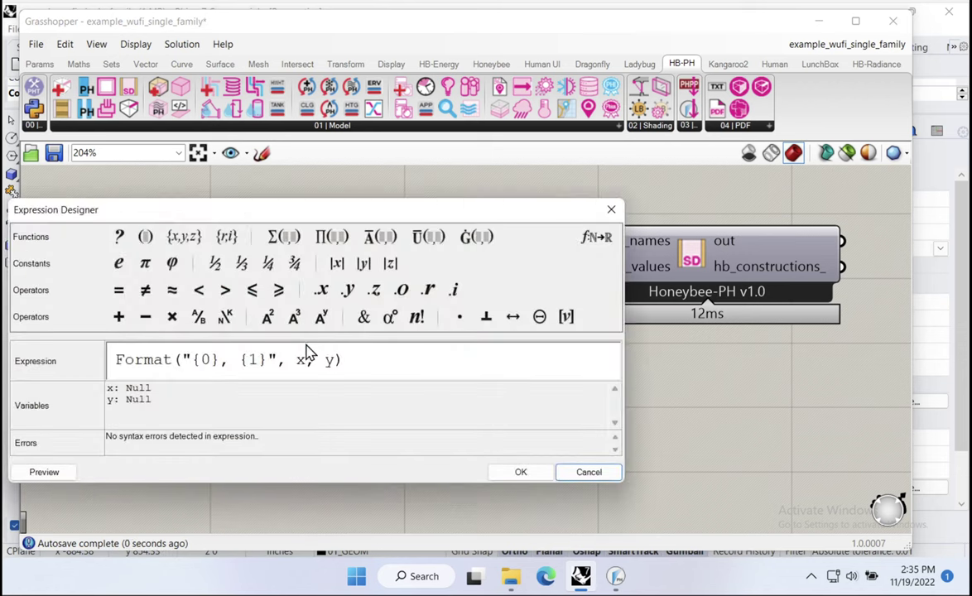
pyautogui.moveTo(346, 360); pyautogui.dragTo(112, 354)
pyautogui.write('1/x')
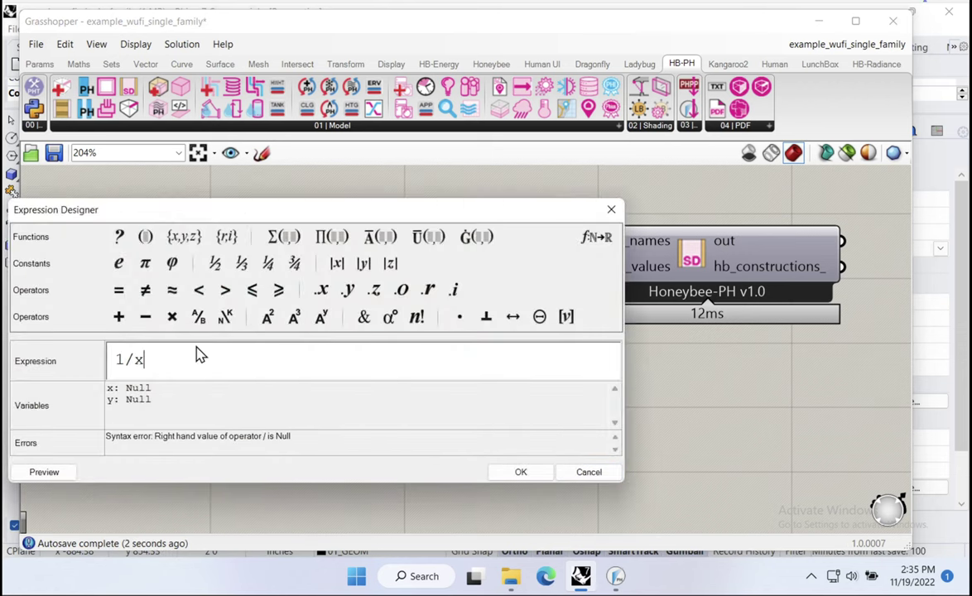
pyautogui.click(523, 471)
# Remove the unused y input from the 1/x expression and feed the resistance panel into x
pyautogui.scroll(3, 210, 263)
pyautogui.moveTo(369, 311); pyautogui.dragTo(441, 434)
pyautogui.scroll(2, 472, 439)
pyautogui.click(469, 432)
pyautogui.scroll(-8, 471, 439)
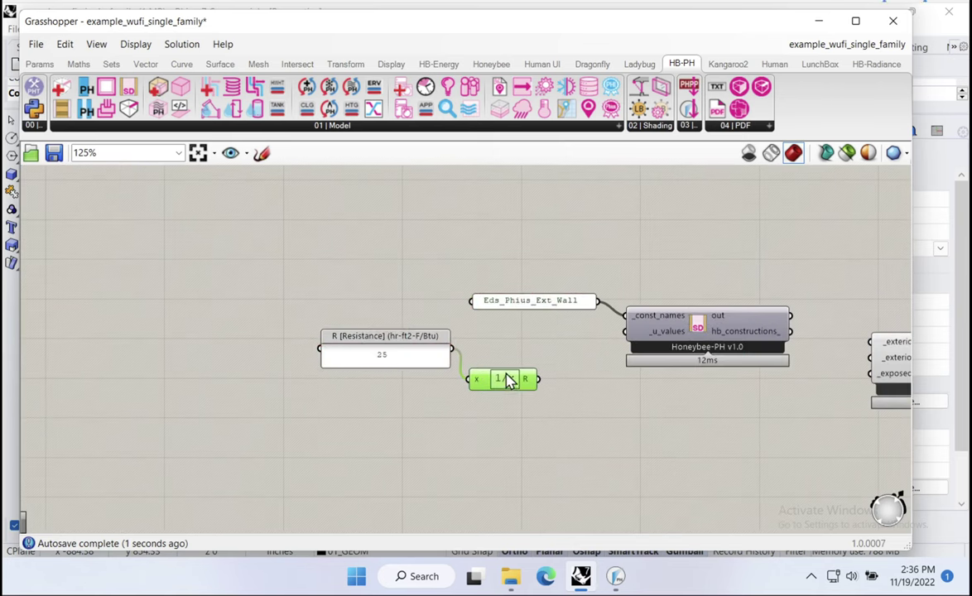
# Line up the 1/x expression with the resistance panel and shift both away from the Create SD Constructions component
pyautogui.moveTo(510, 379); pyautogui.dragTo(503, 353)
pyautogui.keyDown('shift'); pyautogui.click(420, 360); pyautogui.keyUp('shift')
pyautogui.moveTo(427, 362); pyautogui.dragTo(334, 362)
pyautogui.click(475, 384)
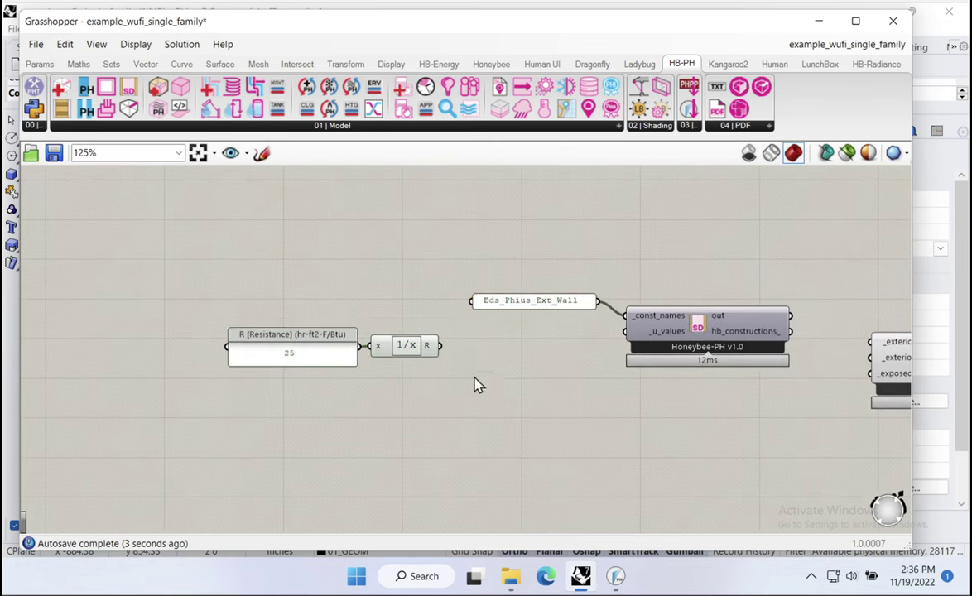
# Add a panel fed by the 1/x result and name it "U-Value (Btu/hr-ft2-F)"
pyautogui.hotkey('ctrl', 'v')
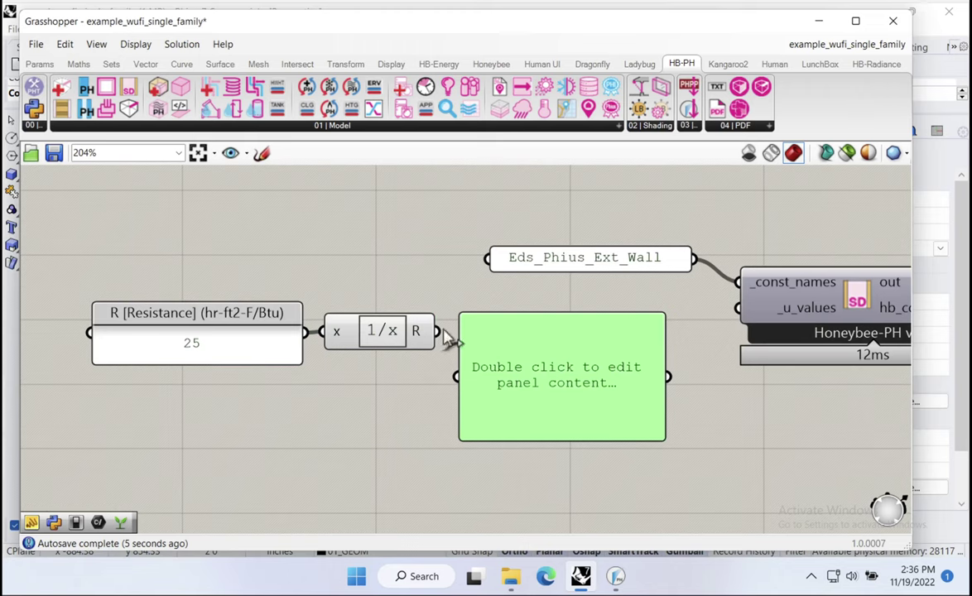
pyautogui.moveTo(437, 331); pyautogui.dragTo(514, 395)
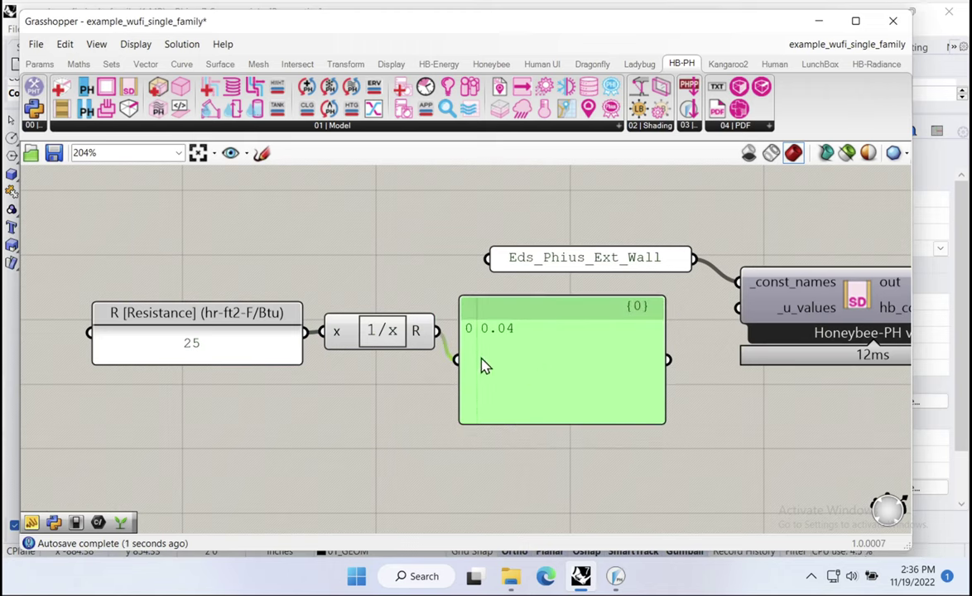
pyautogui.rightClick(559, 356)
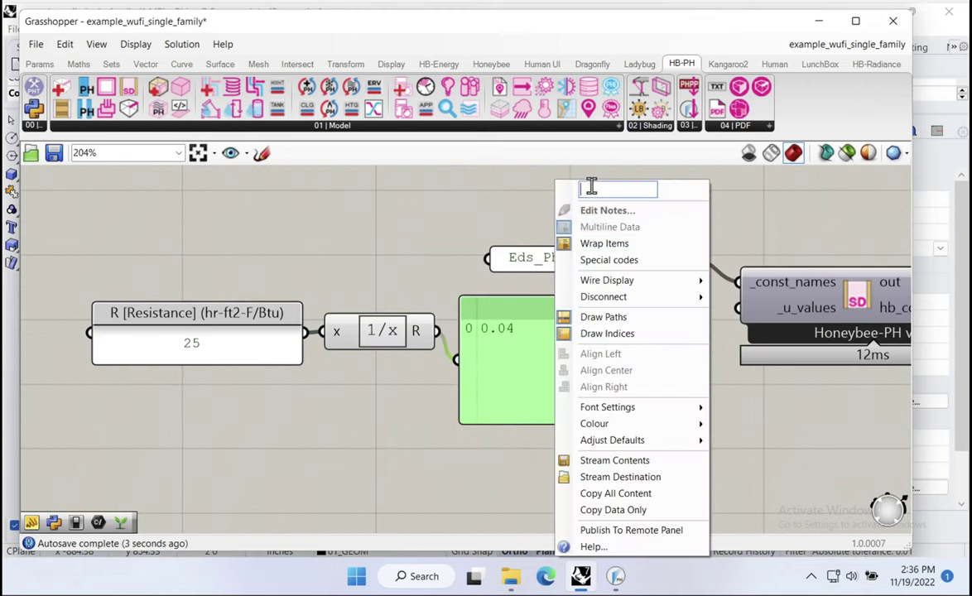
pyautogui.write('U-Value')
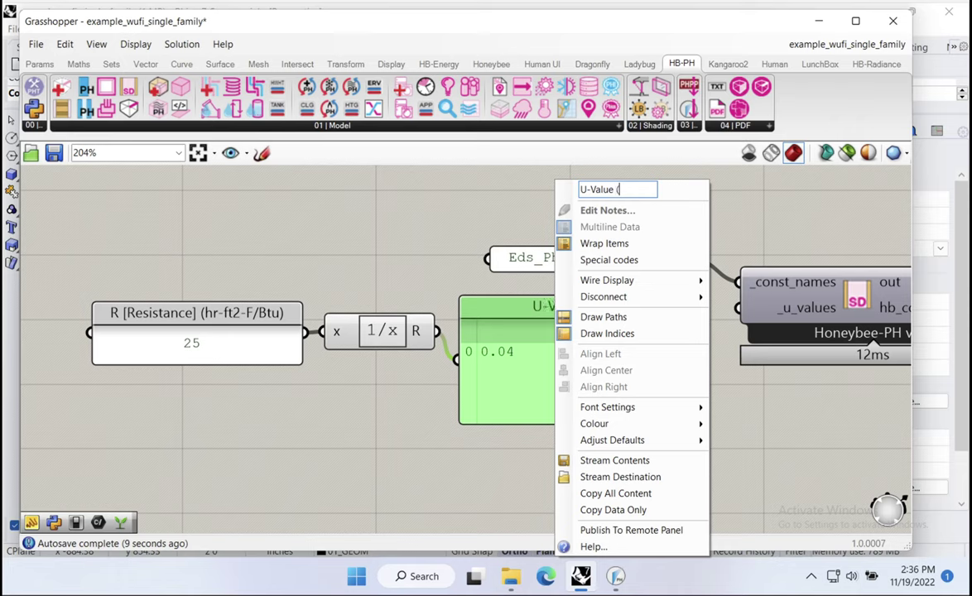
pyautogui.write(' (Btu/hr')
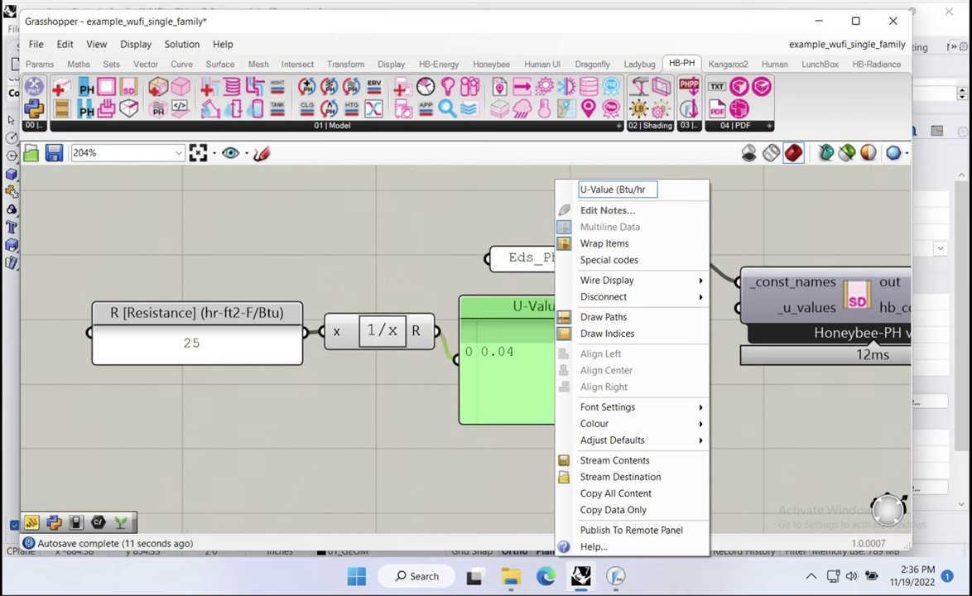
pyautogui.write('-ft2-F')
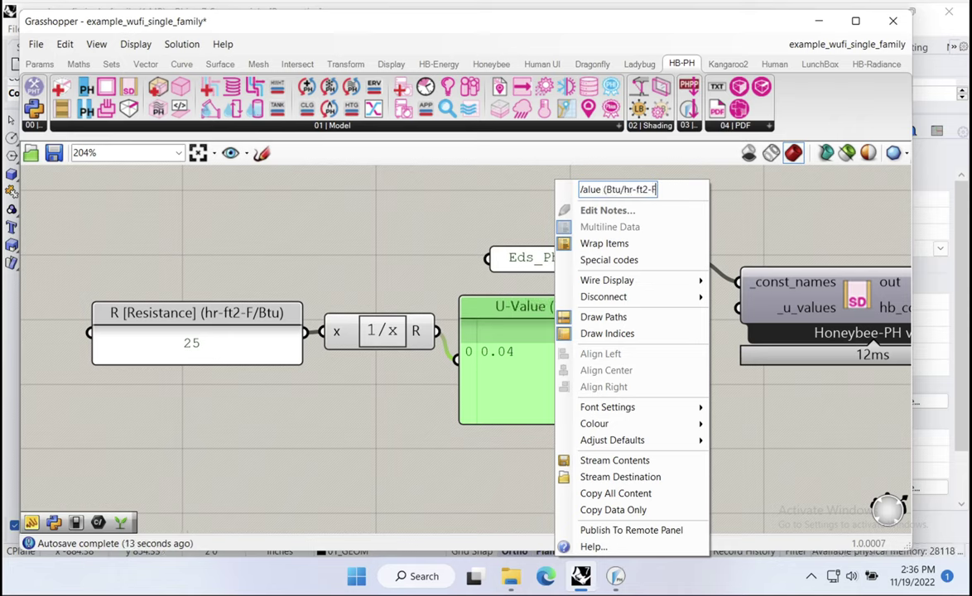
pyautogui.write(')')
pyautogui.press('Return')
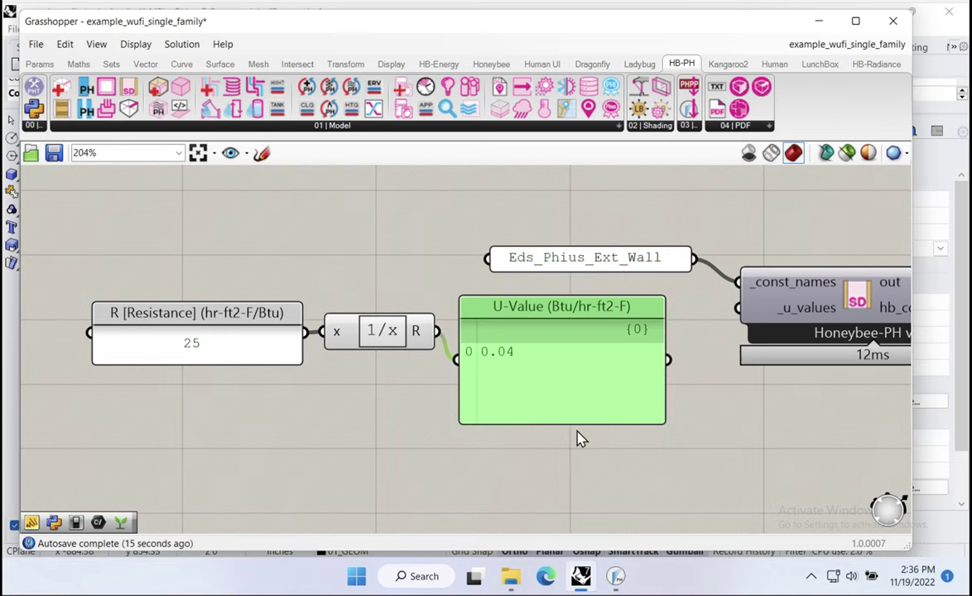
# Shorten the U-Value panel and shift it with the 1/x expression to free space before the Create SD Constructions component
pyautogui.moveTo(571, 419); pyautogui.dragTo(564, 343)
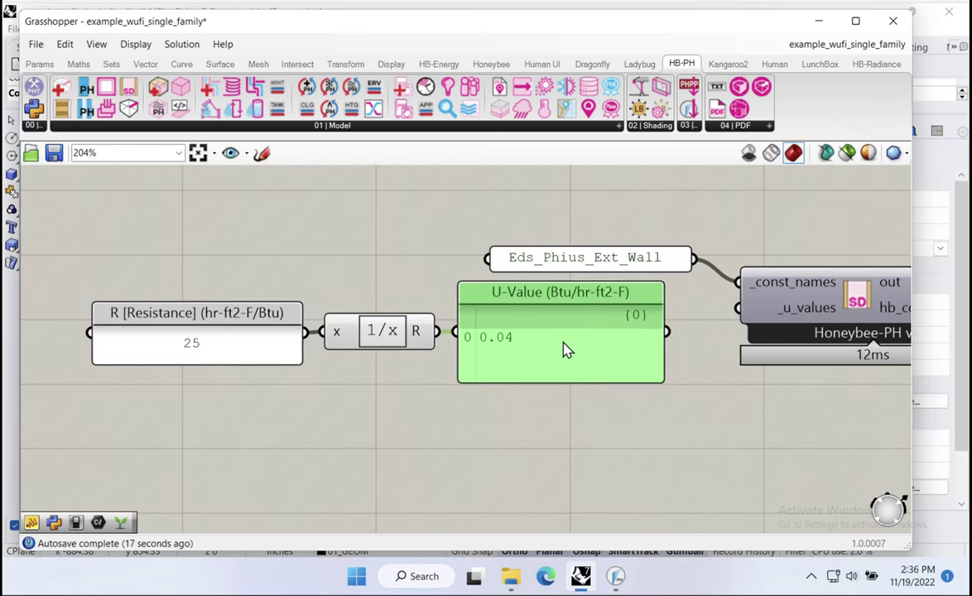
pyautogui.moveTo(563, 346); pyautogui.dragTo(483, 341, button='right')
pyautogui.moveTo(558, 340); pyautogui.dragTo(429, 357)
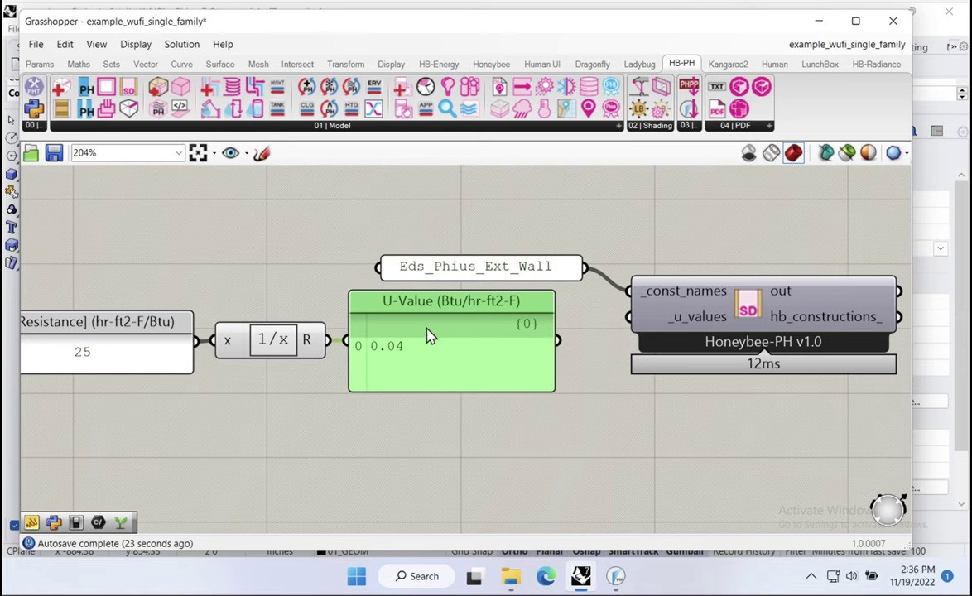
pyautogui.moveTo(430, 335); pyautogui.dragTo(515, 313, button='right')
pyautogui.moveTo(496, 384); pyautogui.dragTo(236, 314)
pyautogui.moveTo(550, 320); pyautogui.dragTo(393, 341)
pyautogui.click(464, 348)
# Add a Concatenate component with the U-Value panel wired to A, and show its result in a new panel
pyautogui.doubleClick(515, 386)
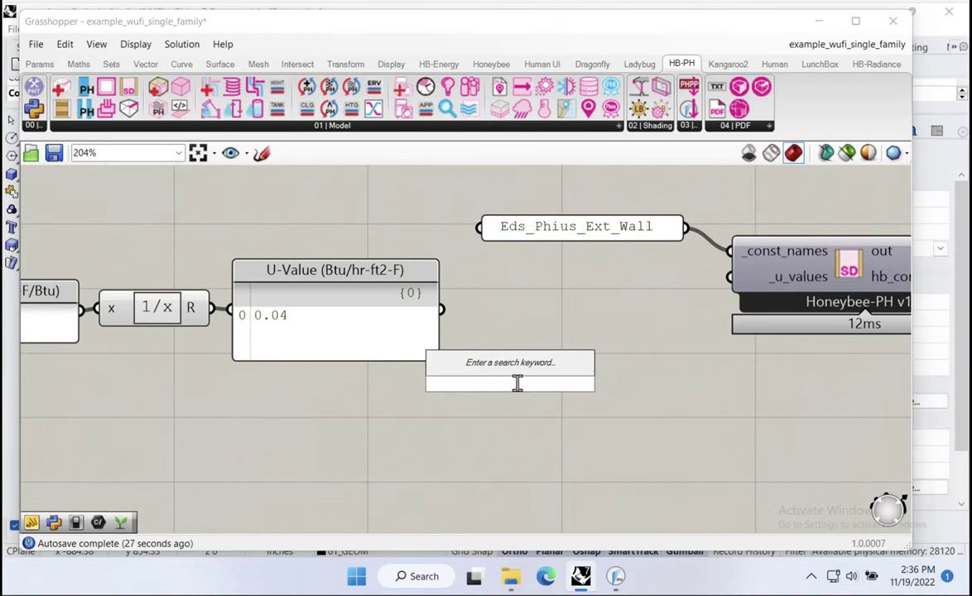
pyautogui.write('conc')
pyautogui.press('Return')
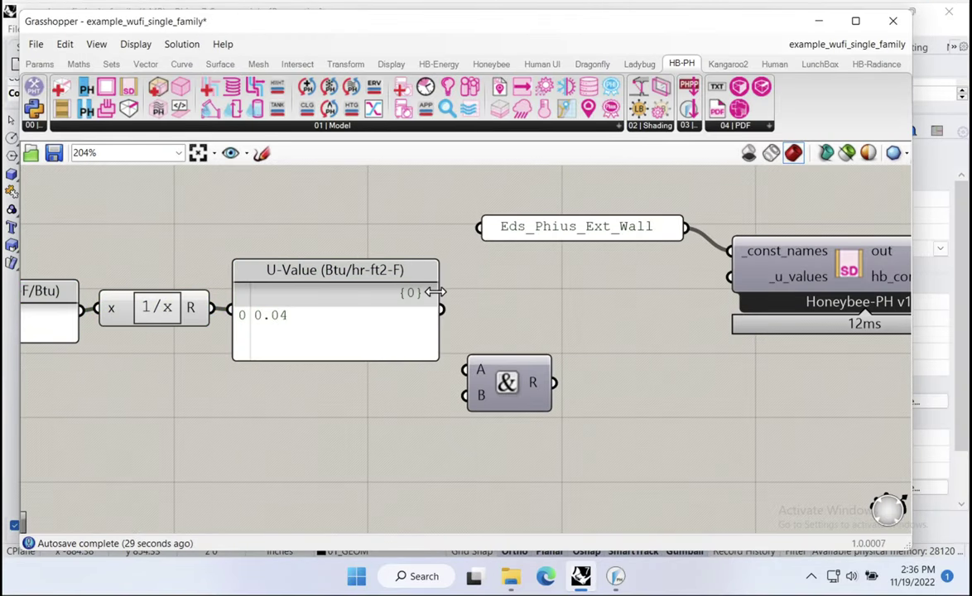
pyautogui.moveTo(442, 309); pyautogui.dragTo(696, 451)
pyautogui.doubleClick(675, 391)
pyautogui.write('panel')
pyautogui.press('Return')
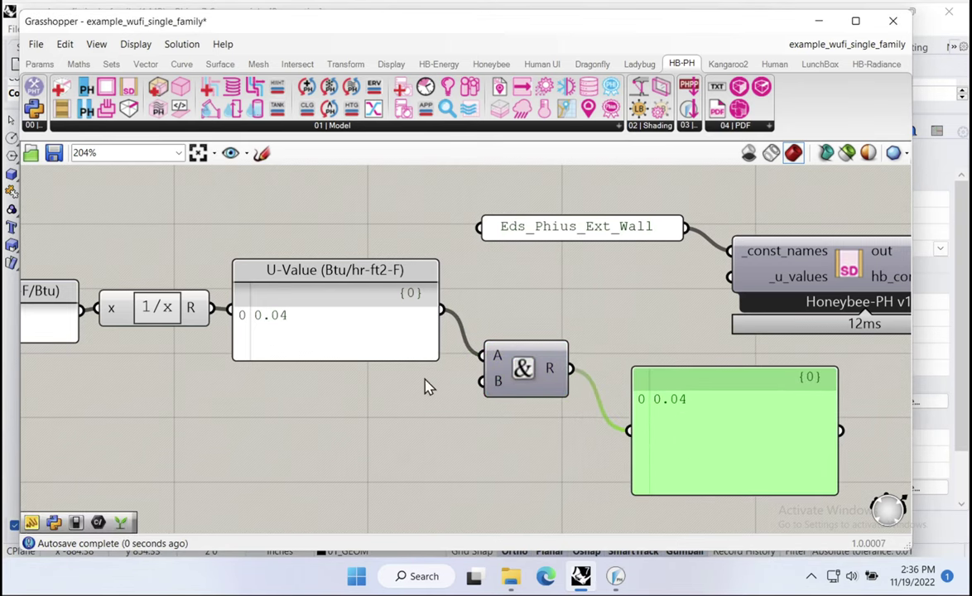
# Create a panel containing "Btu/hr-ft2-F" and wire it to the B input of the Concatenate component
pyautogui.doubleClick(306, 437)
pyautogui.write('p')
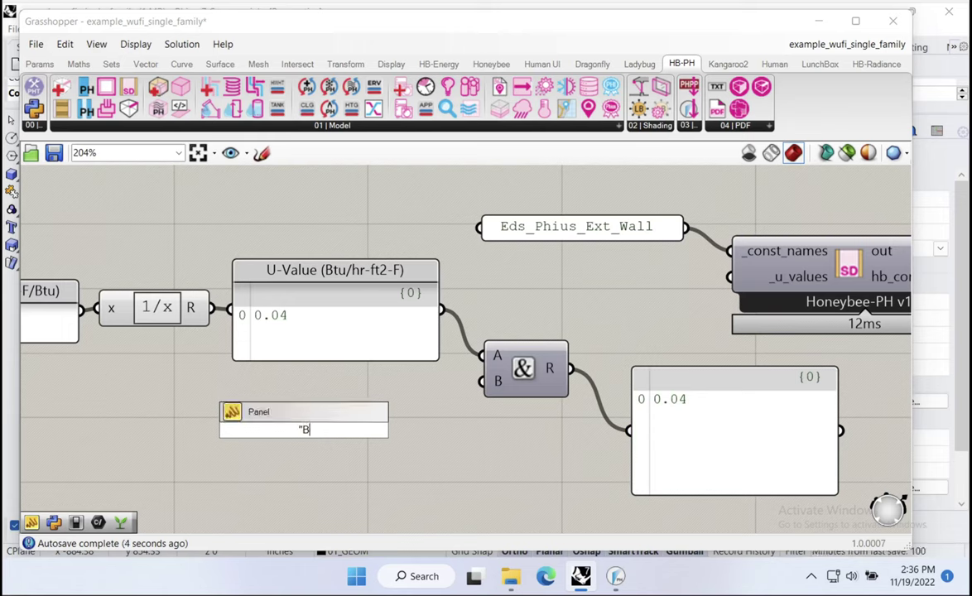
pyautogui.write('Btu/hr')
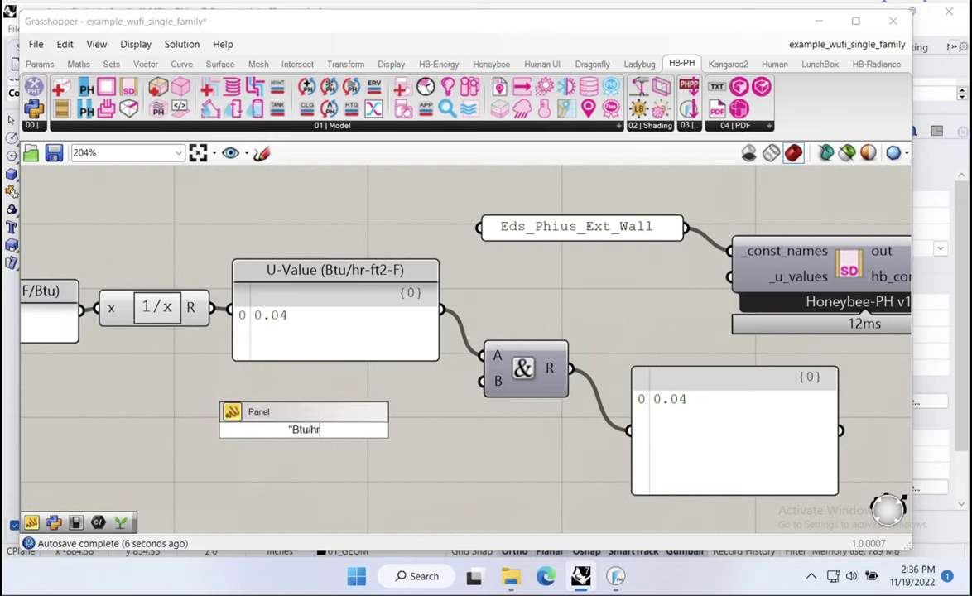
pyautogui.write('-ft2-F')
pyautogui.press('Return')
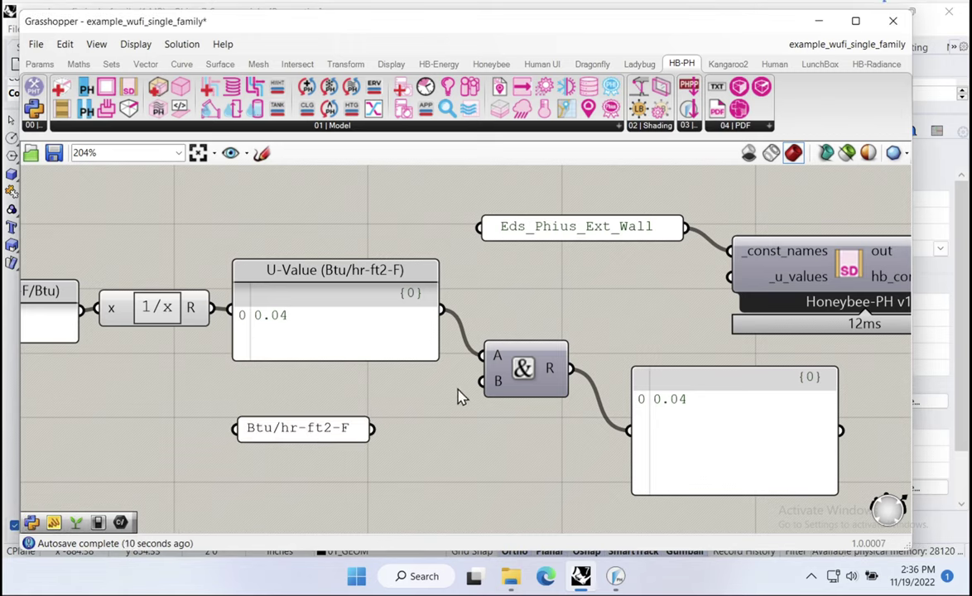
pyautogui.moveTo(482, 382); pyautogui.dragTo(373, 428)
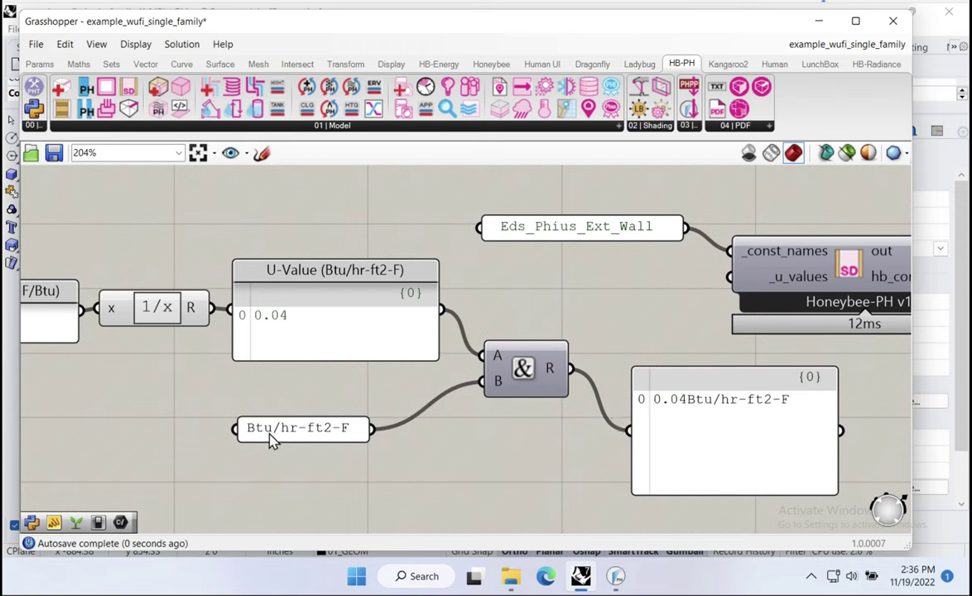
# Insert a leading space before the Btu/hr-ft2-F unit text and nudge the concatenated result panel
pyautogui.doubleClick(270, 439)
pyautogui.click(151, 334)
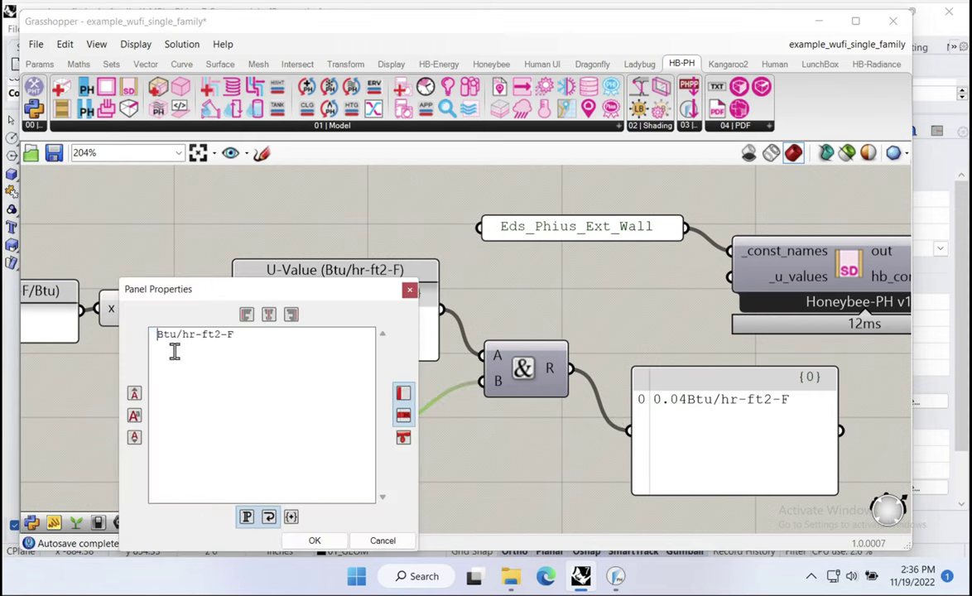
pyautogui.click(321, 541)
pyautogui.moveTo(734, 431); pyautogui.dragTo(716, 429)
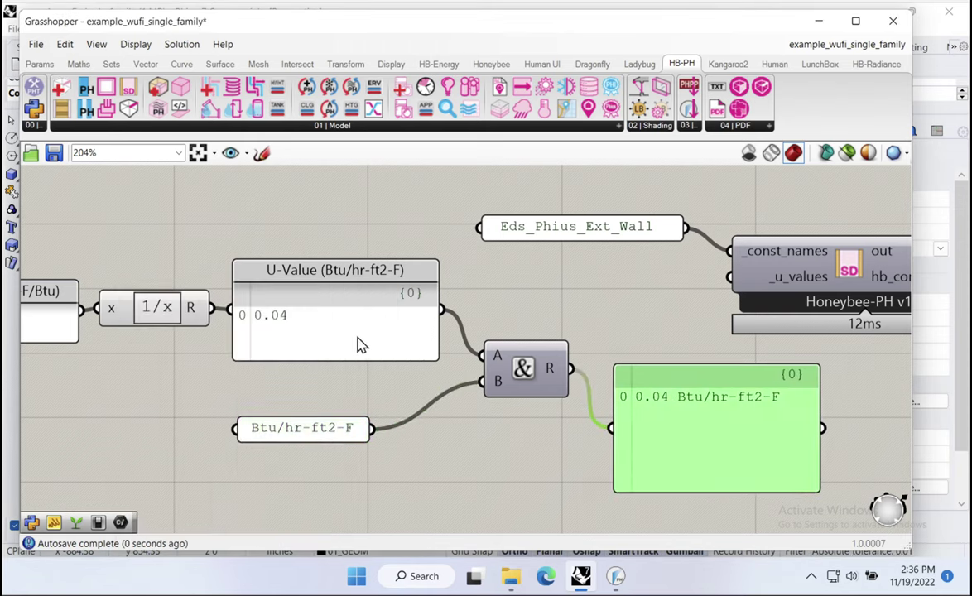
# Tidy the panels around the Concatenate component and wire its result into the _u_values input of Create SD Constructions
pyautogui.moveTo(324, 434); pyautogui.dragTo(386, 397)
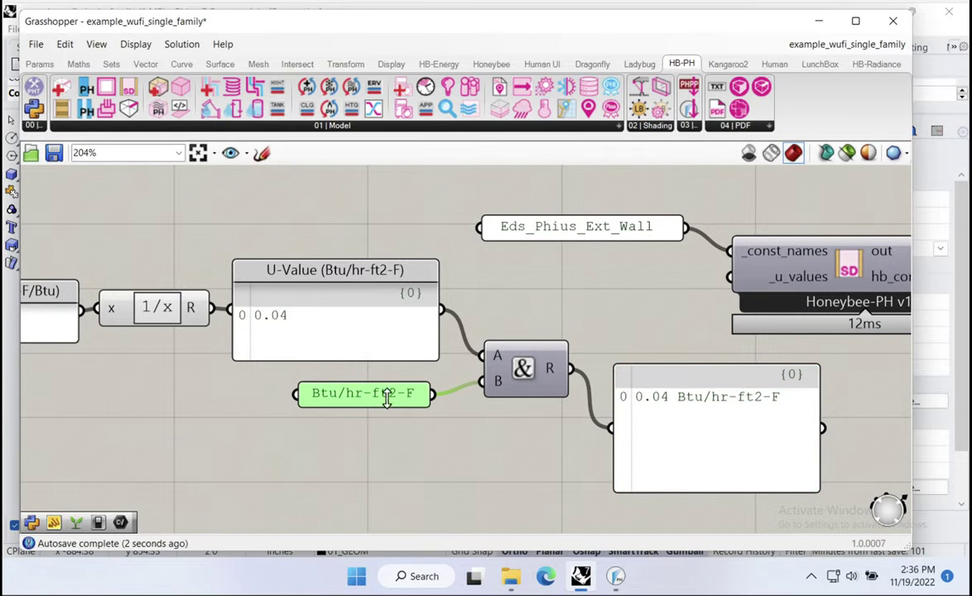
pyautogui.click(319, 286)
pyautogui.moveTo(665, 402); pyautogui.dragTo(666, 429)
pyautogui.moveTo(666, 429); pyautogui.dragTo(281, 403, button='right')
pyautogui.moveTo(284, 389); pyautogui.dragTo(445, 295)
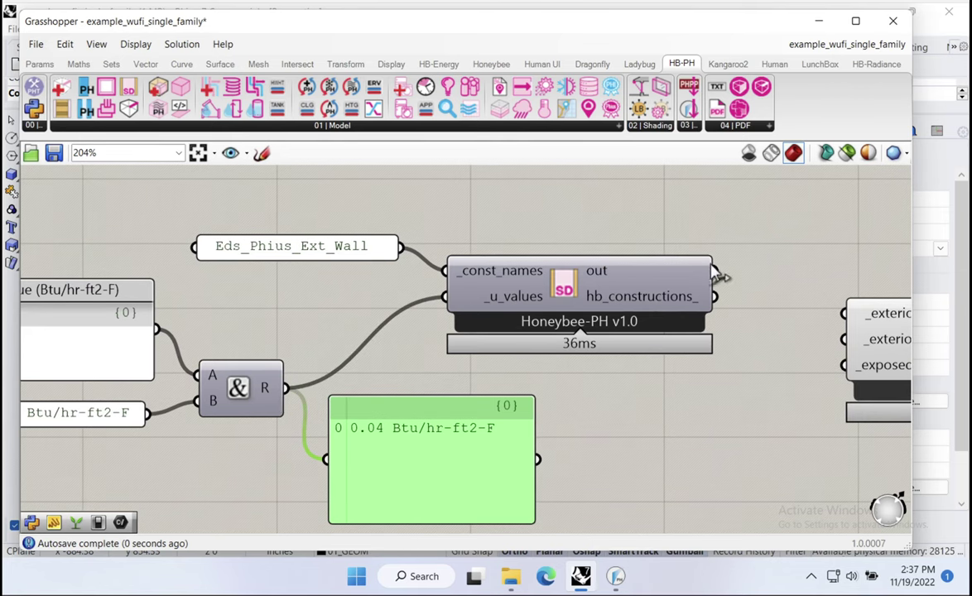
# Add a panel above Create SD Constructions, feed it from hb_constructions_, and enlarge it to show the full construction text
pyautogui.moveTo(718, 277); pyautogui.dragTo(556, 309, button='right')
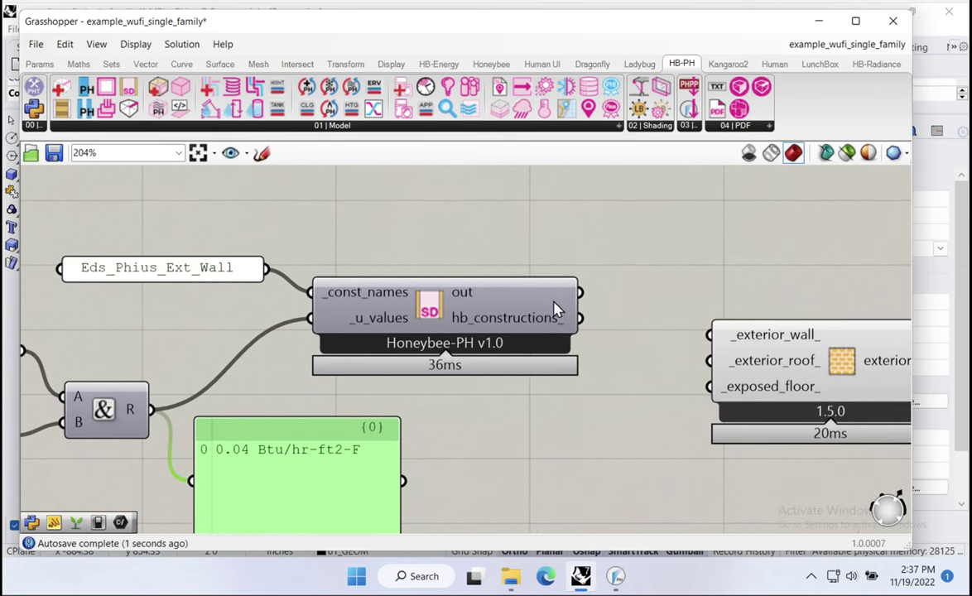
pyautogui.doubleClick(588, 212)
pyautogui.write('panel')
pyautogui.press('Return')
pyautogui.moveTo(580, 291); pyautogui.dragTo(482, 213)
pyautogui.moveTo(644, 232); pyautogui.dragTo(570, 351, button='right')
pyautogui.moveTo(518, 437); pyautogui.dragTo(247, 232)
pyautogui.moveTo(398, 295); pyautogui.dragTo(775, 332)
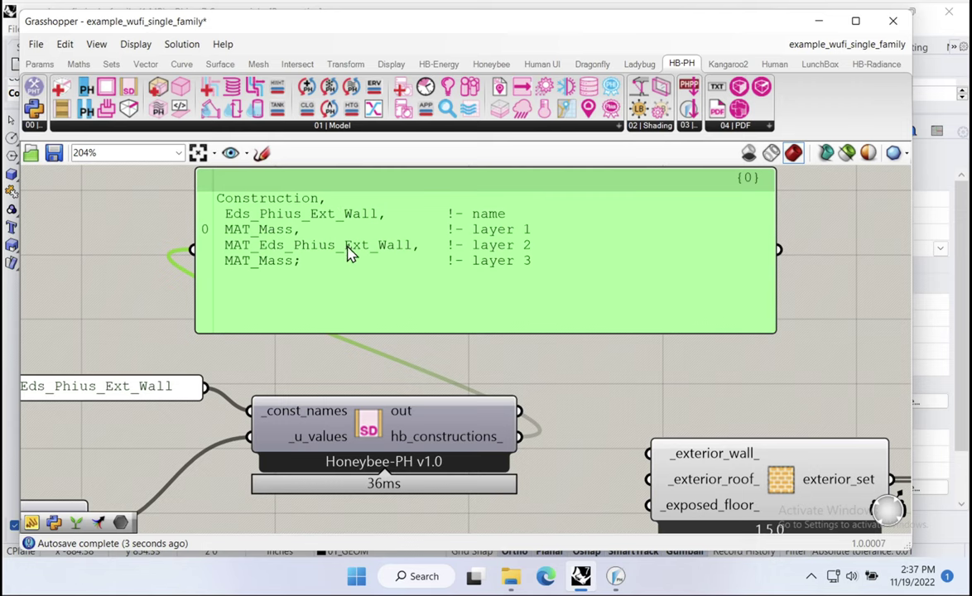
# Place an HB Deconstruct Construction component below Create SD Constructions and feed its _constr input from hb_constructions_
pyautogui.scroll(-3, 462, 277)
pyautogui.moveTo(476, 280); pyautogui.dragTo(636, 206, button='right')
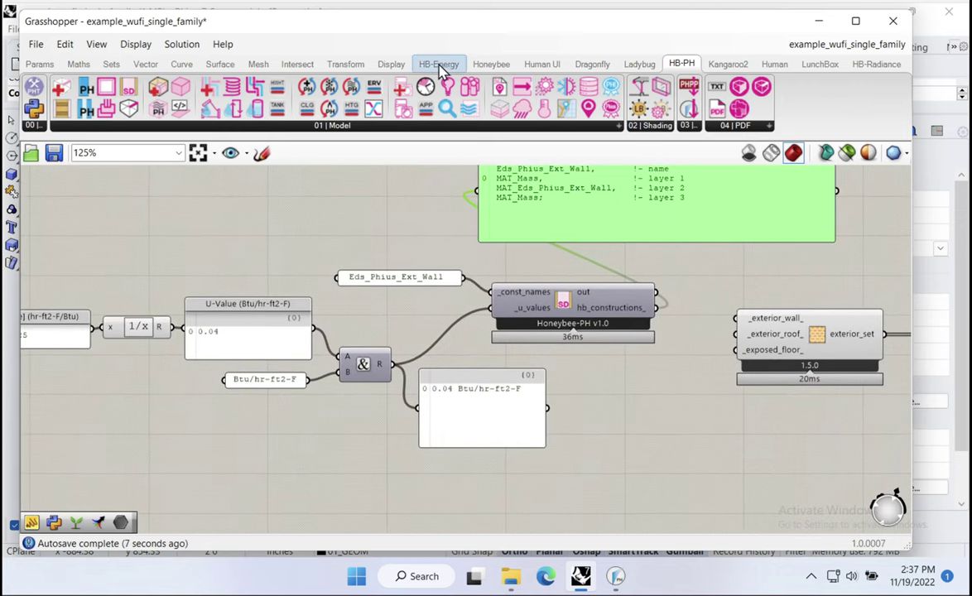
pyautogui.moveTo(439, 69)
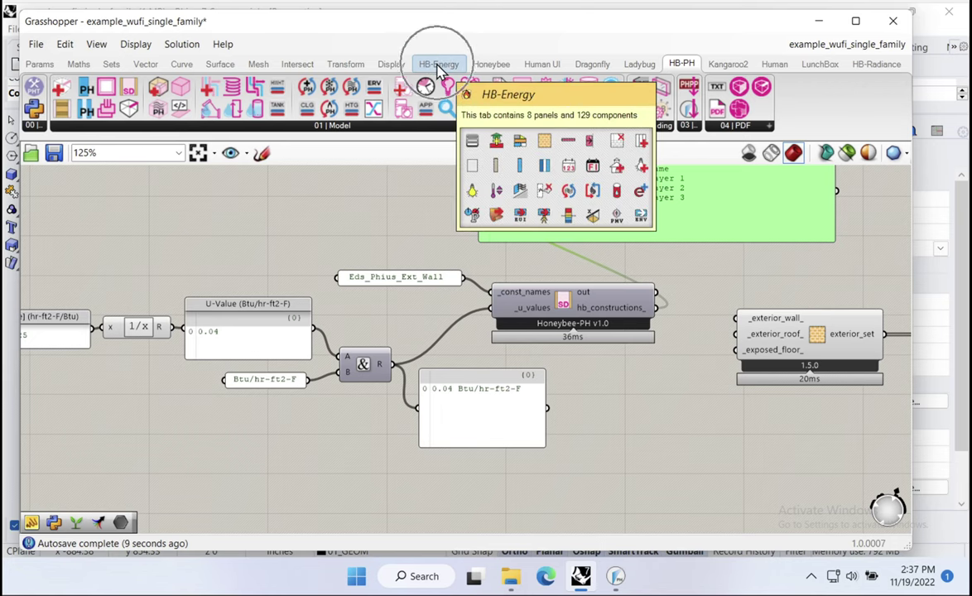
pyautogui.click(439, 66)
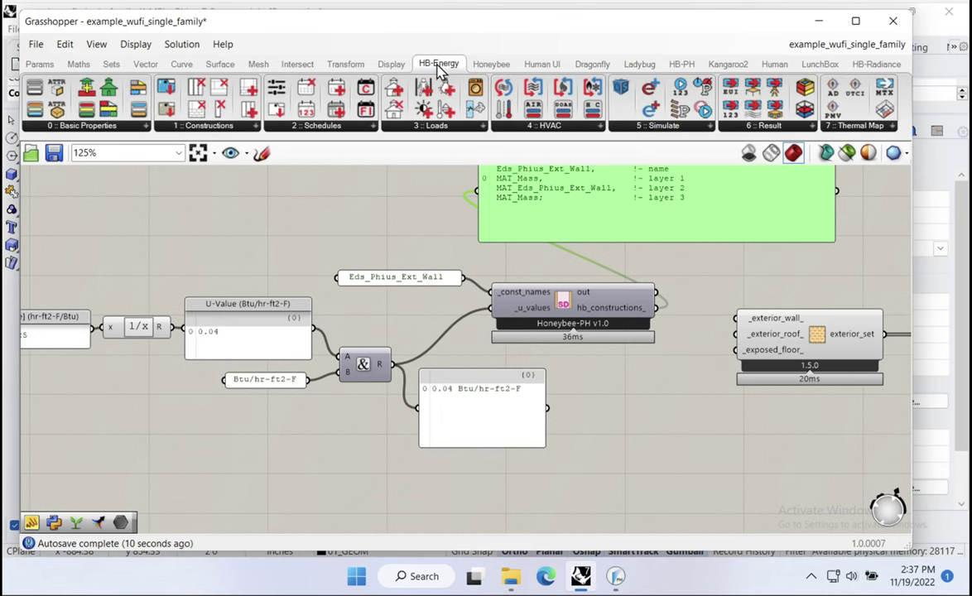
pyautogui.click(239, 126)
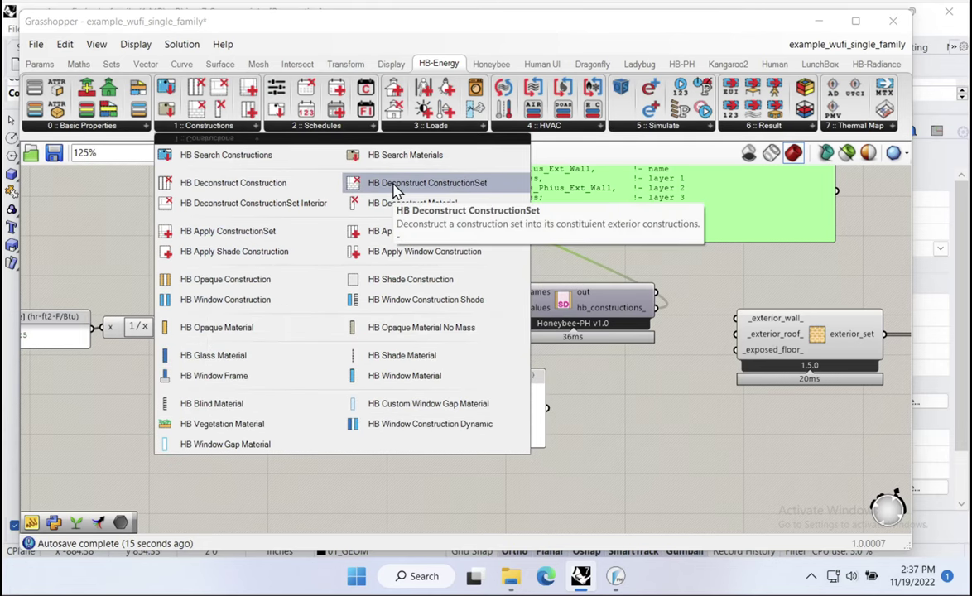
pyautogui.click(263, 189)
pyautogui.click(616, 430)
pyautogui.moveTo(655, 307); pyautogui.dragTo(565, 431)
# Add a panel beside HB Deconstruct Construction and wire the r_val_ip output into it to check the wall's R-value
pyautogui.click(778, 470)
pyautogui.doubleClick(777, 470)
pyautogui.write('panel')
pyautogui.press('Return')
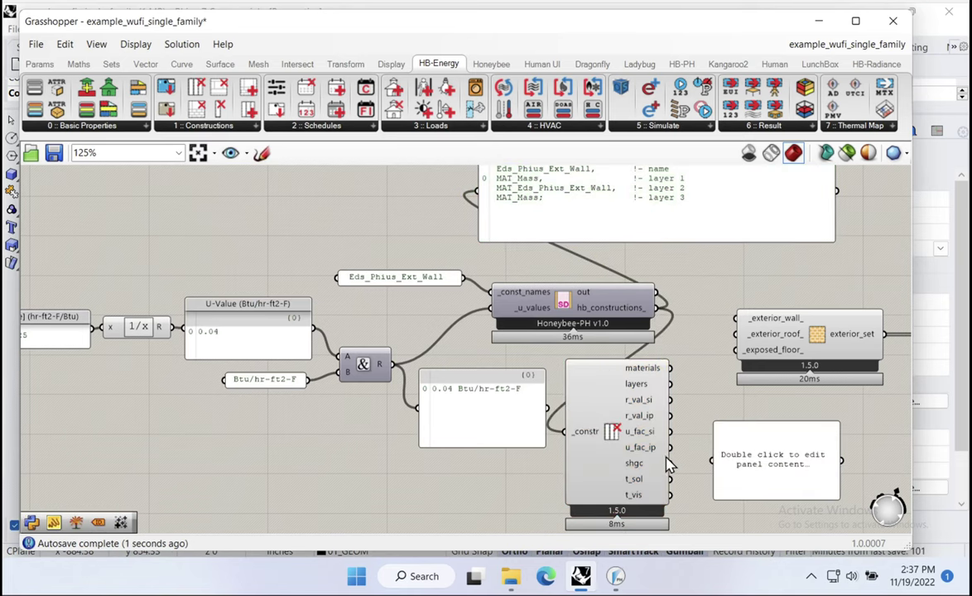
pyautogui.moveTo(672, 420); pyautogui.dragTo(705, 439)
pyautogui.scroll(4, 662, 426)
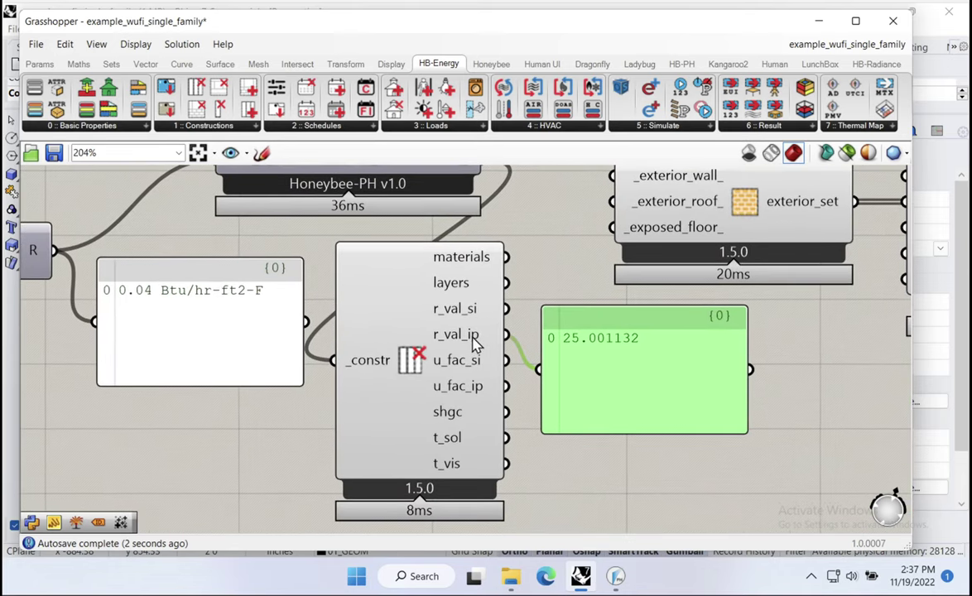
pyautogui.moveTo(566, 348); pyautogui.dragTo(606, 355)
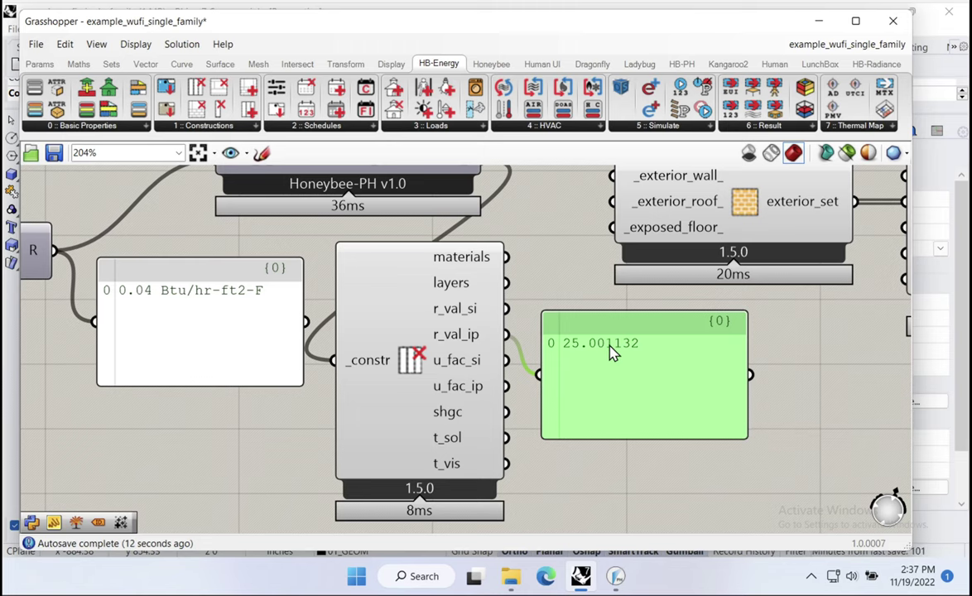
# Shrink the concatenated result panel and rearrange the R-value, reciprocal, U-value and unit components around the Concatenate component
pyautogui.scroll(-2, 650, 411)
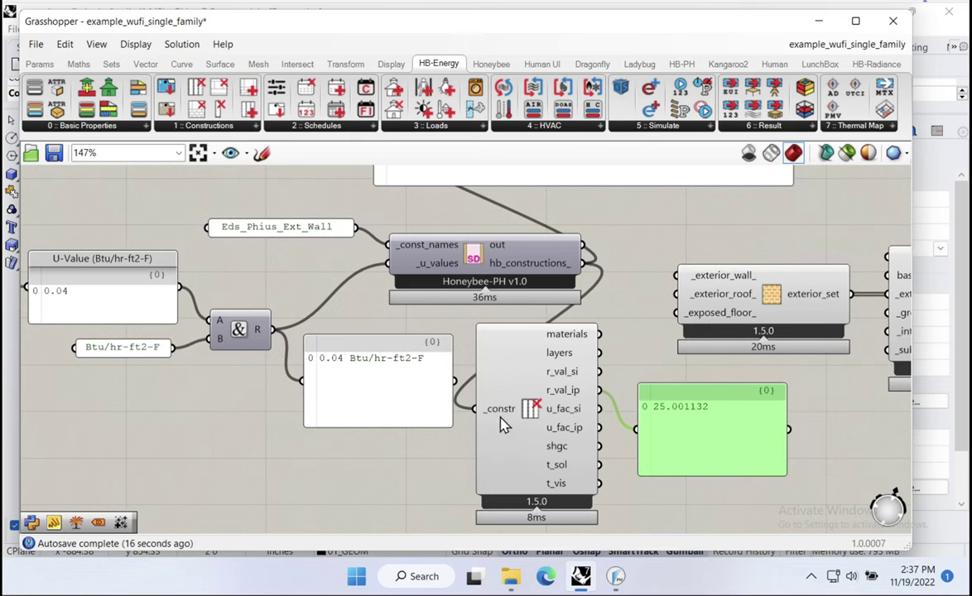
pyautogui.moveTo(453, 426); pyautogui.dragTo(408, 376)
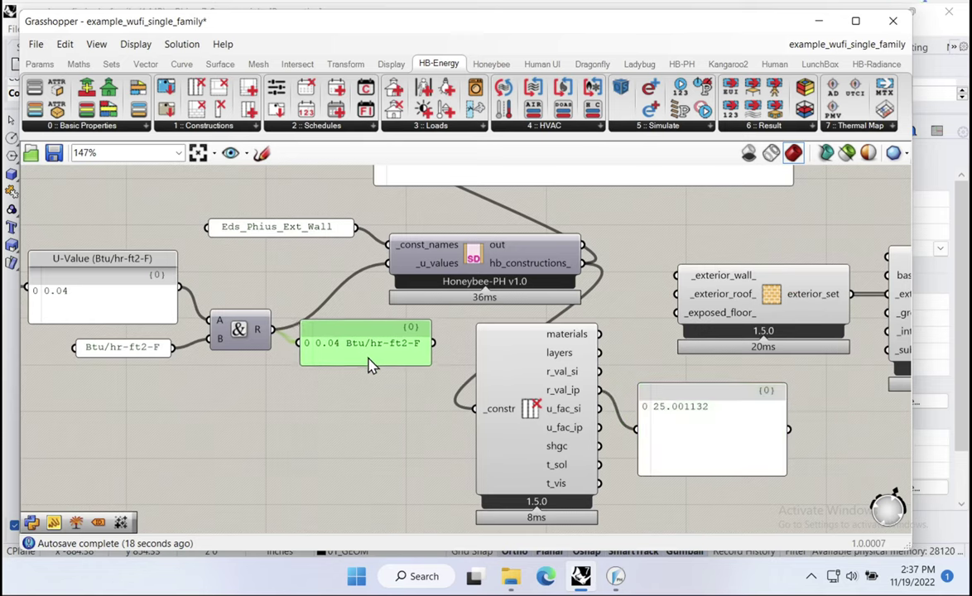
pyautogui.moveTo(108, 382); pyautogui.dragTo(340, 322, button='right')
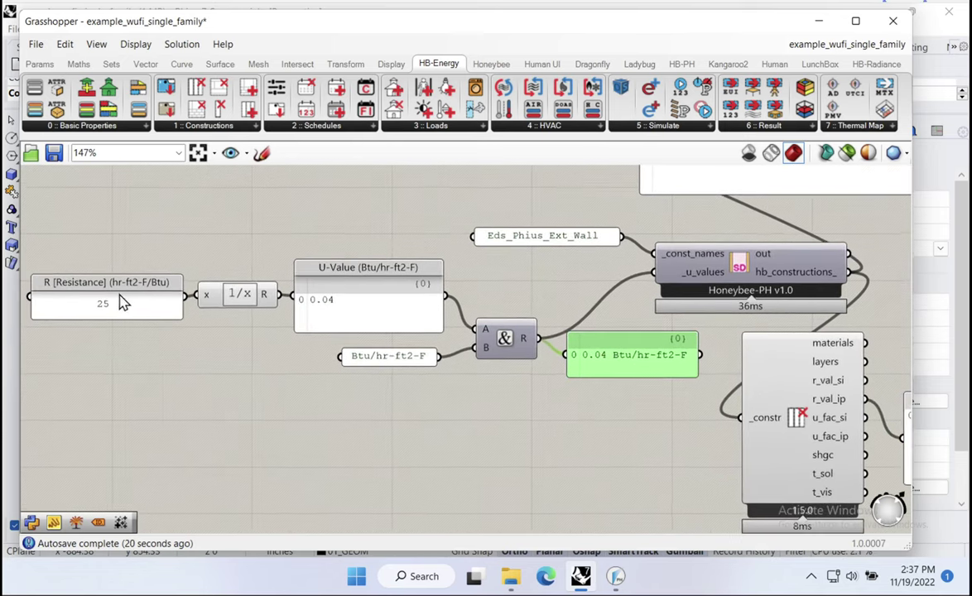
pyautogui.click(108, 299)
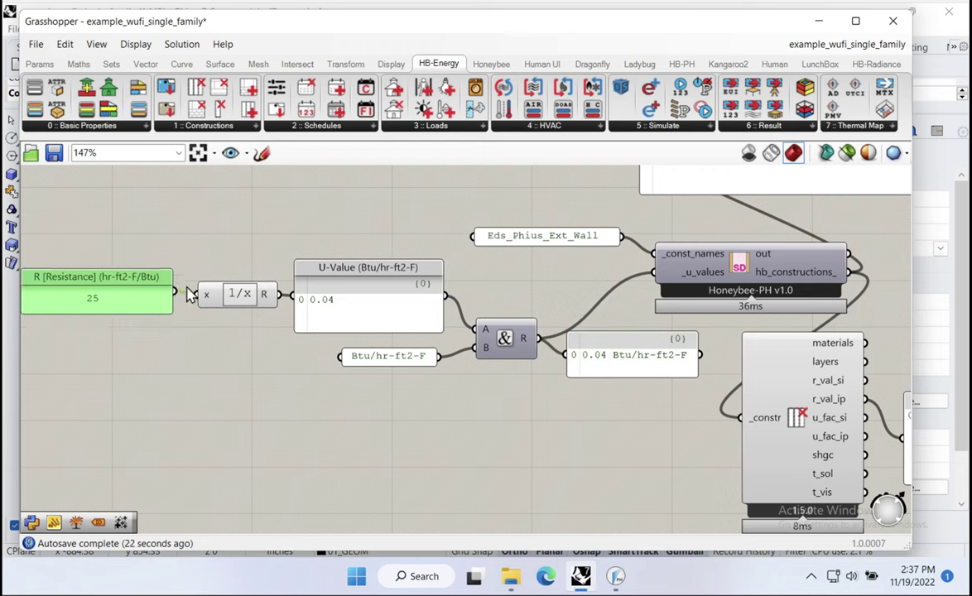
pyautogui.moveTo(373, 302); pyautogui.dragTo(380, 303)
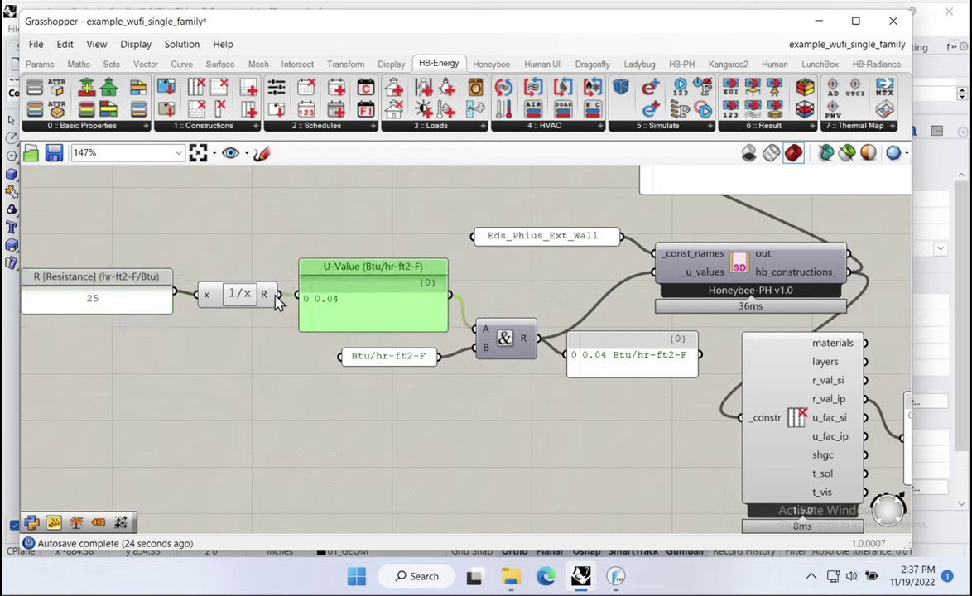
pyautogui.moveTo(254, 297); pyautogui.dragTo(249, 297)
pyautogui.moveTo(350, 313); pyautogui.dragTo(343, 313)
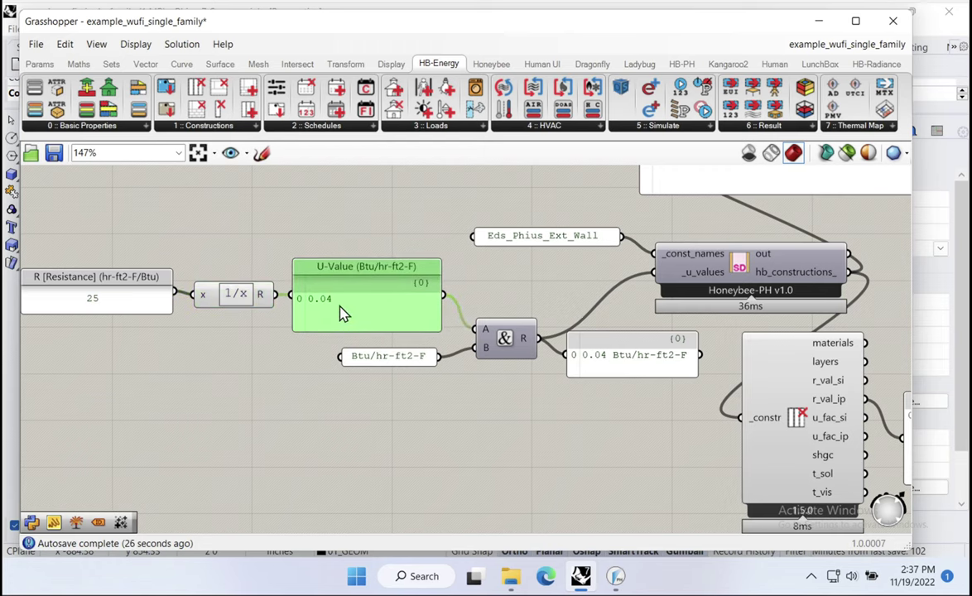
pyautogui.moveTo(571, 364); pyautogui.dragTo(427, 368, button='right')
pyautogui.moveTo(427, 368); pyautogui.dragTo(442, 389)
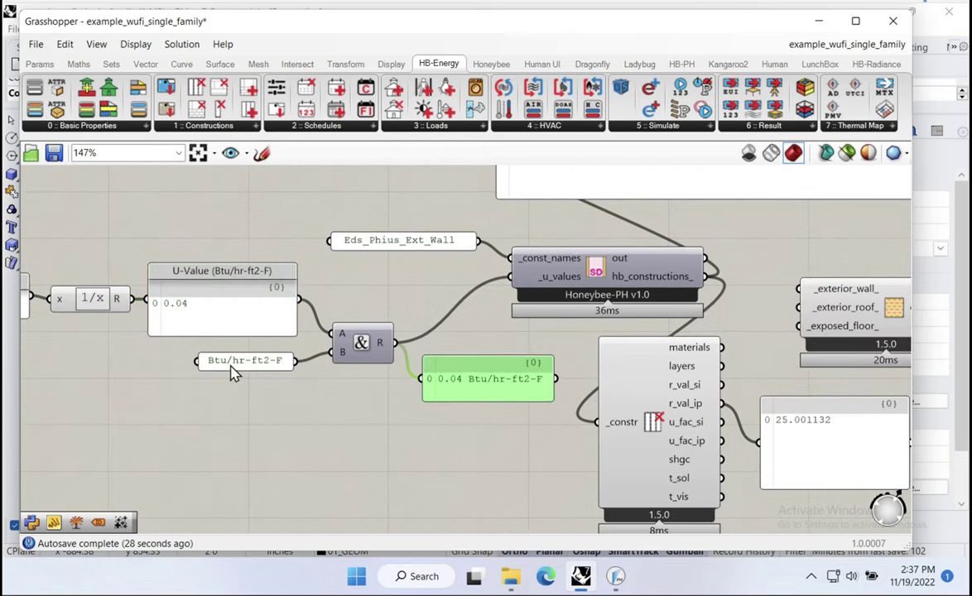
pyautogui.moveTo(232, 370); pyautogui.dragTo(240, 376)
pyautogui.moveTo(513, 377); pyautogui.dragTo(510, 405)
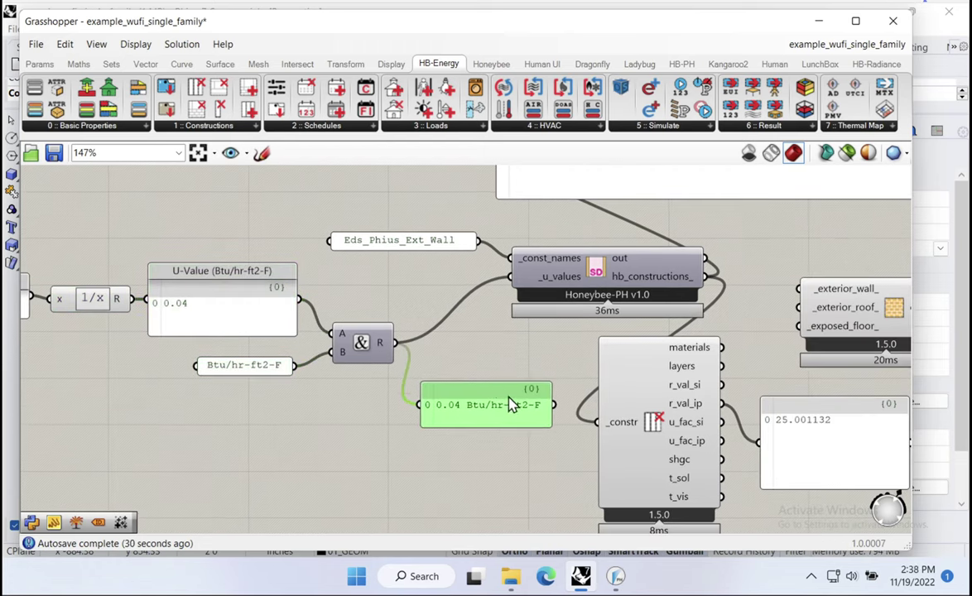
# Move the Eds_Phius_Ext_Wall panel up, create a panel containing "25 R-IP", and wire it to _u_values of Create SD Constructions
pyautogui.moveTo(417, 252); pyautogui.dragTo(399, 201)
pyautogui.doubleClick(383, 253)
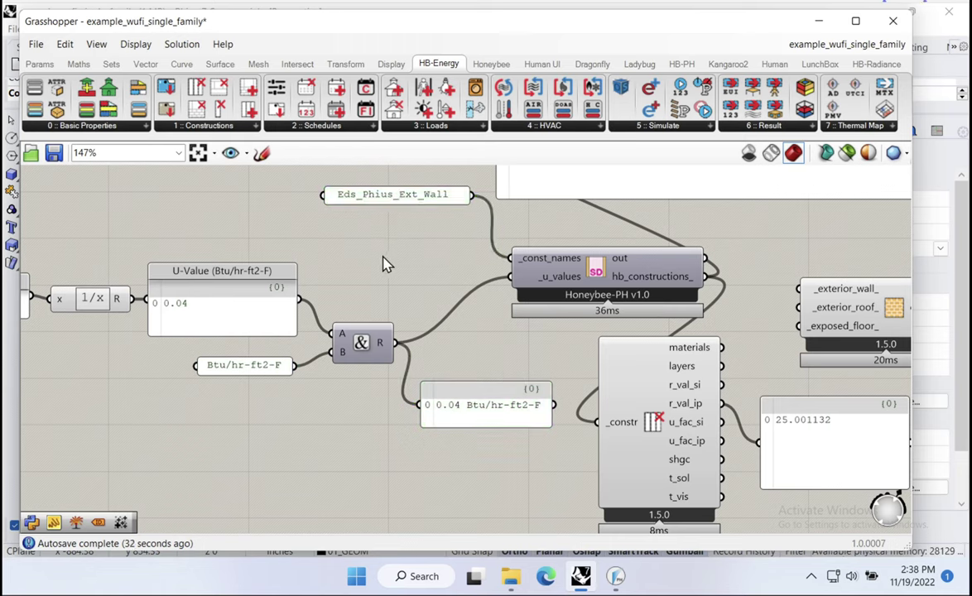
pyautogui.write('panel')
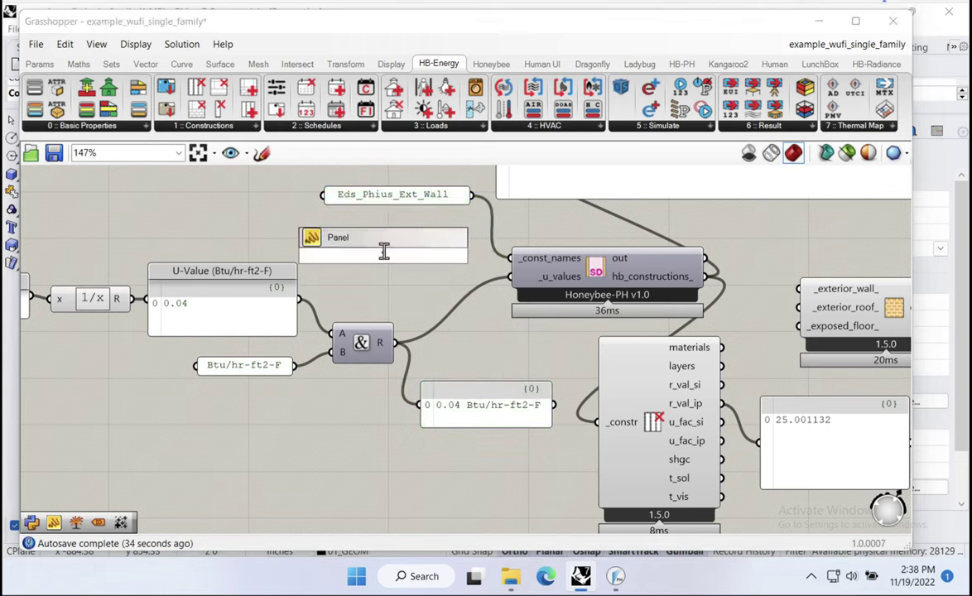
pyautogui.write('"25 R-IP')
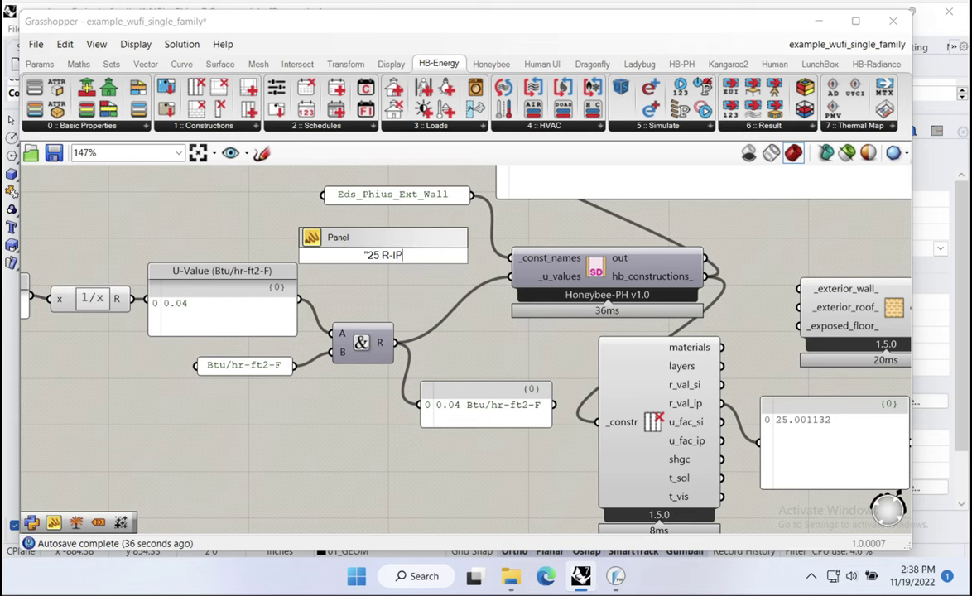
pyautogui.press('Return')
pyautogui.scroll(2, 386, 264)
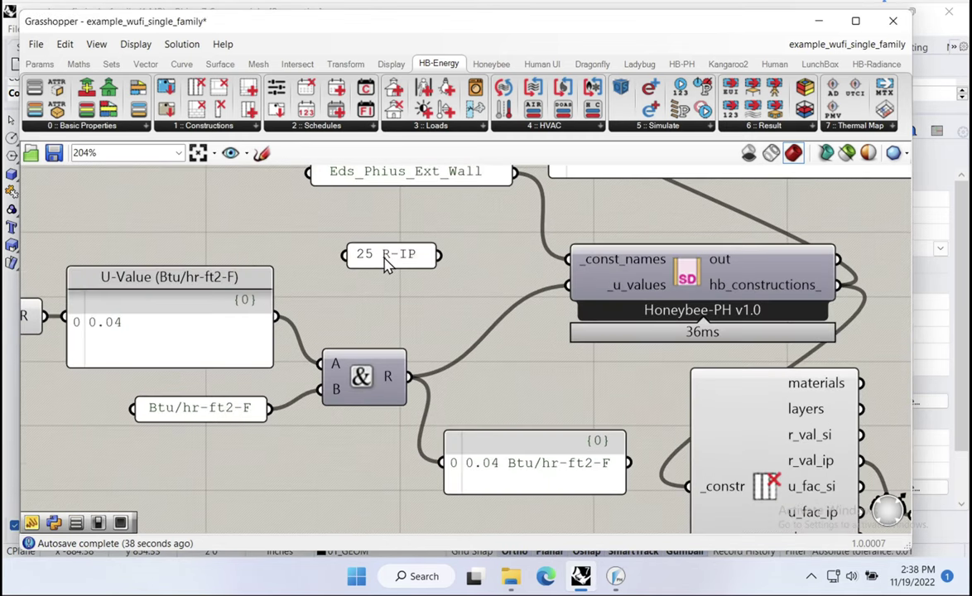
pyautogui.moveTo(430, 258); pyautogui.dragTo(568, 285)
# Align the 25 R-IP and Eds_Phius_Ext_Wall panels directly beside their inputs on Create SD Constructions
pyautogui.scroll(-3, 447, 331)
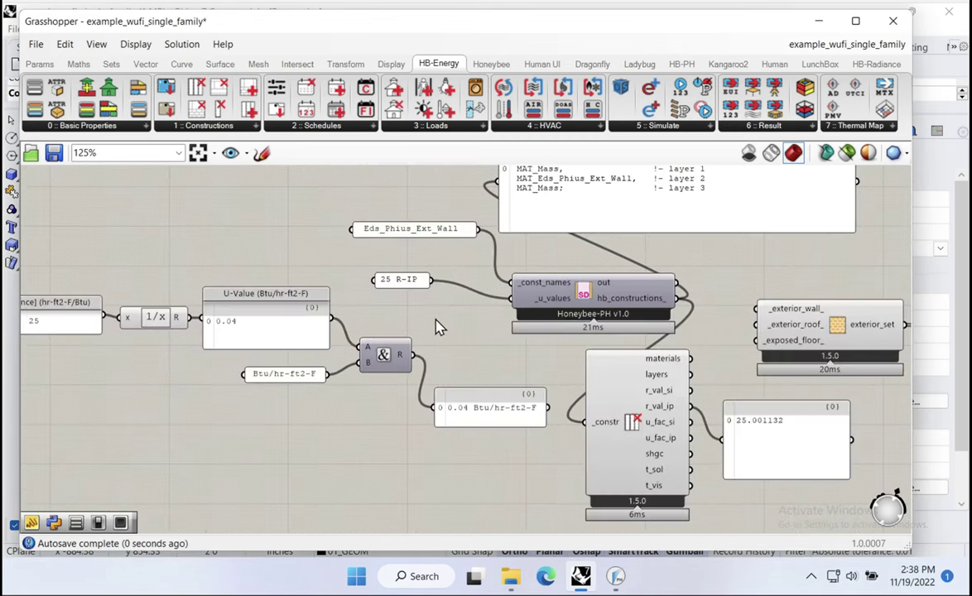
pyautogui.moveTo(343, 263); pyautogui.dragTo(524, 282, button='right')
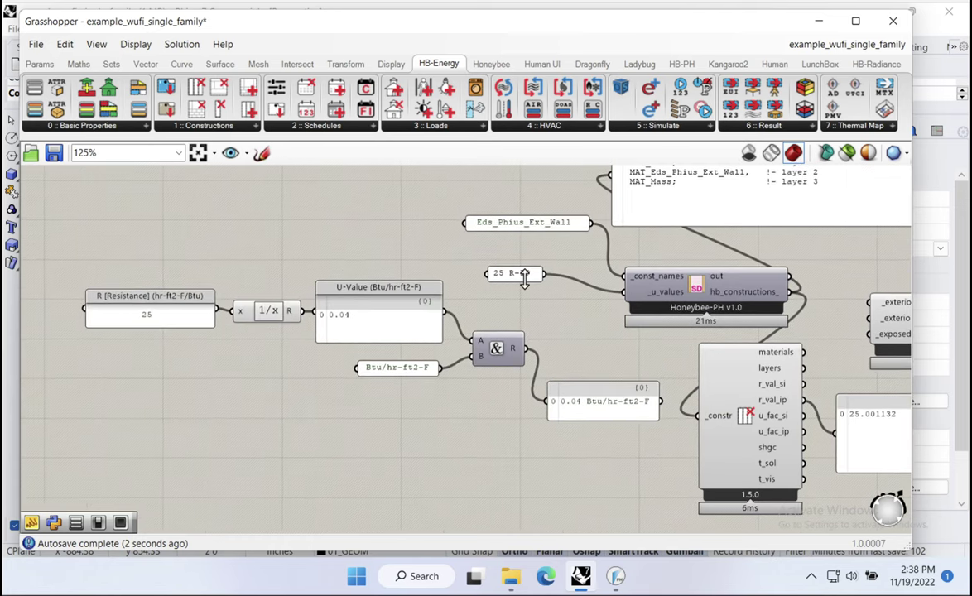
pyautogui.moveTo(517, 280); pyautogui.dragTo(571, 300)
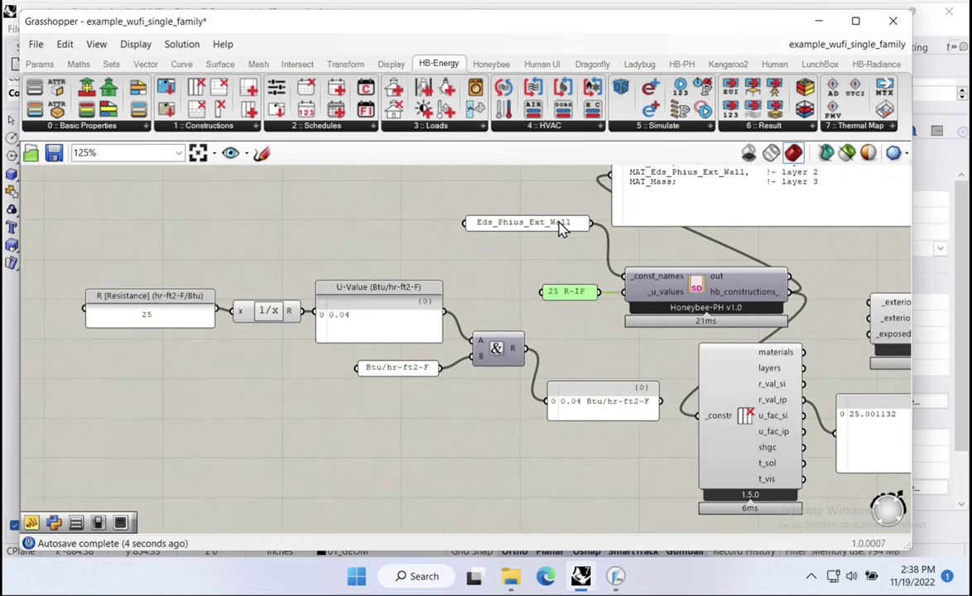
pyautogui.moveTo(562, 228); pyautogui.dragTo(589, 288)
pyautogui.scroll(2, 589, 299)
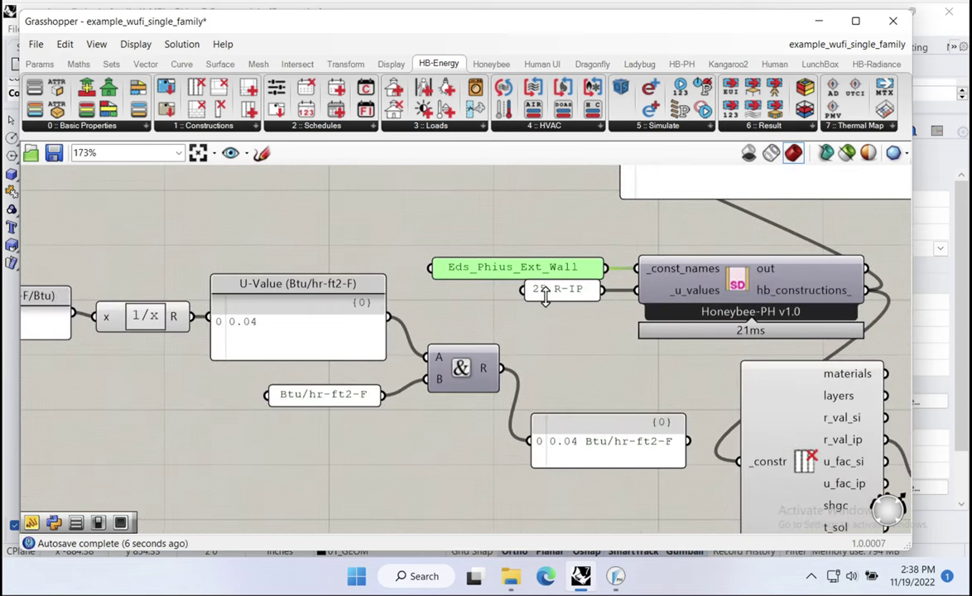
# Shift the Concatenate component and its result panel, and compare the concatenated U-value text with the 25 R-IP panel
pyautogui.moveTo(487, 383); pyautogui.dragTo(476, 366)
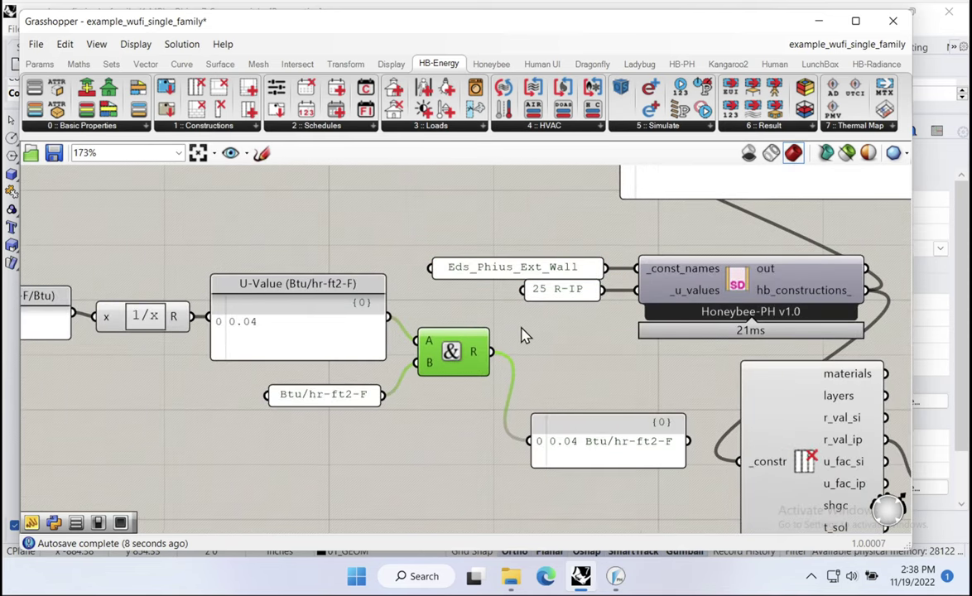
pyautogui.moveTo(693, 294)
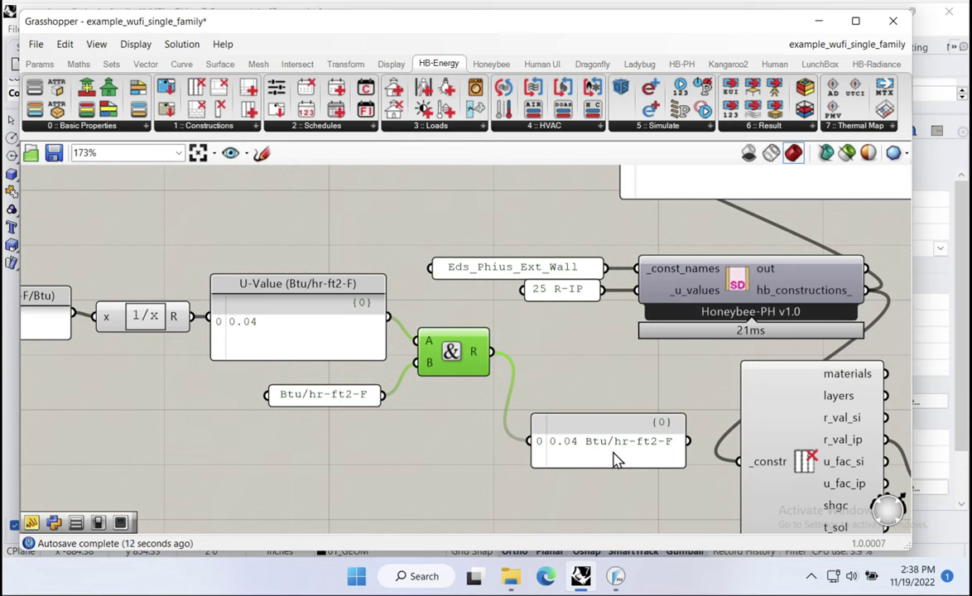
pyautogui.moveTo(616, 461); pyautogui.dragTo(592, 413)
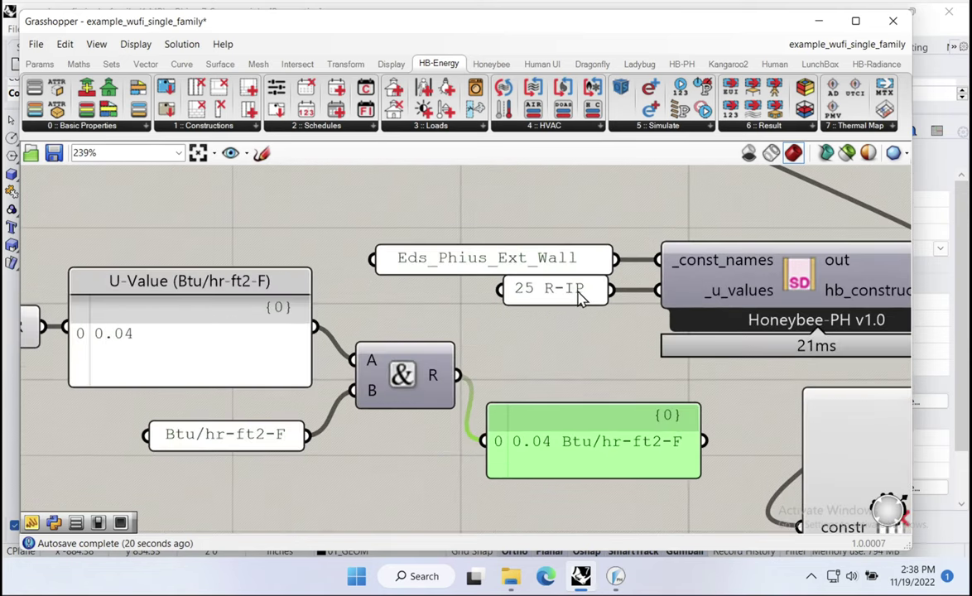
pyautogui.scroll(3, 582, 300)
pyautogui.scroll(-1, 582, 300)
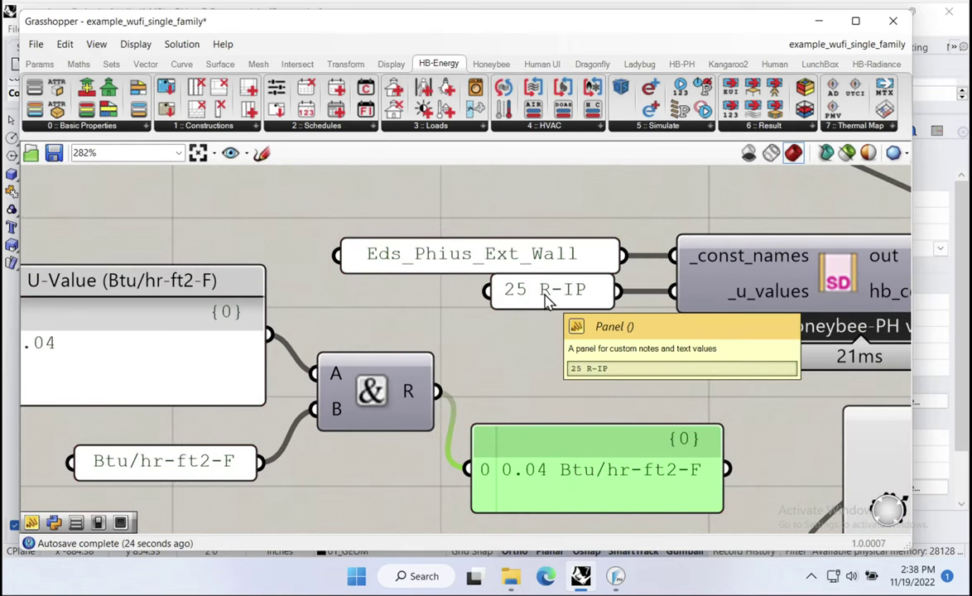
pyautogui.click(546, 298)
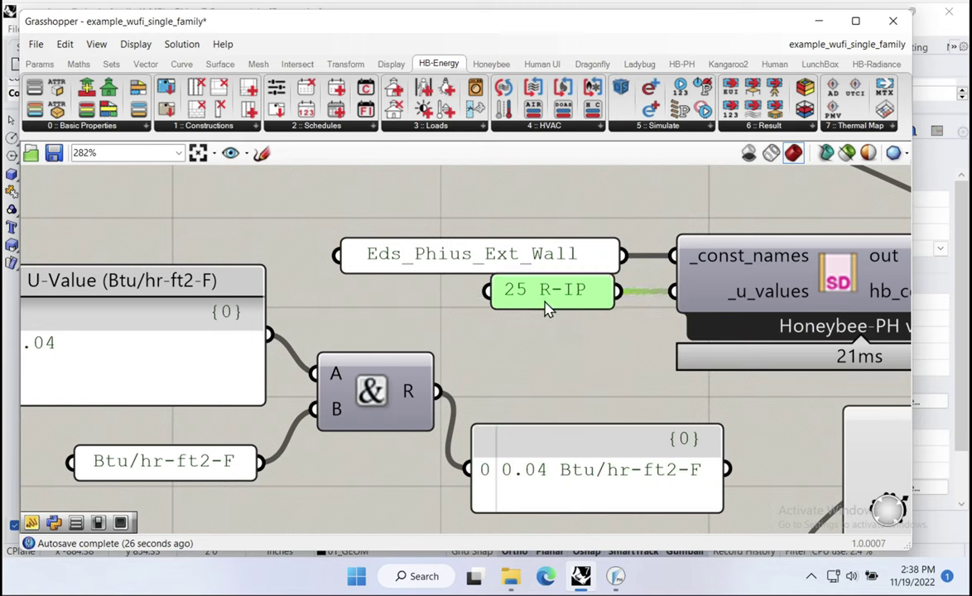
# Delete the unused U-value conversion chain, from the R [Resistance] panel through the reciprocal and Concatenate components to the result panel
pyautogui.scroll(-2, 573, 301)
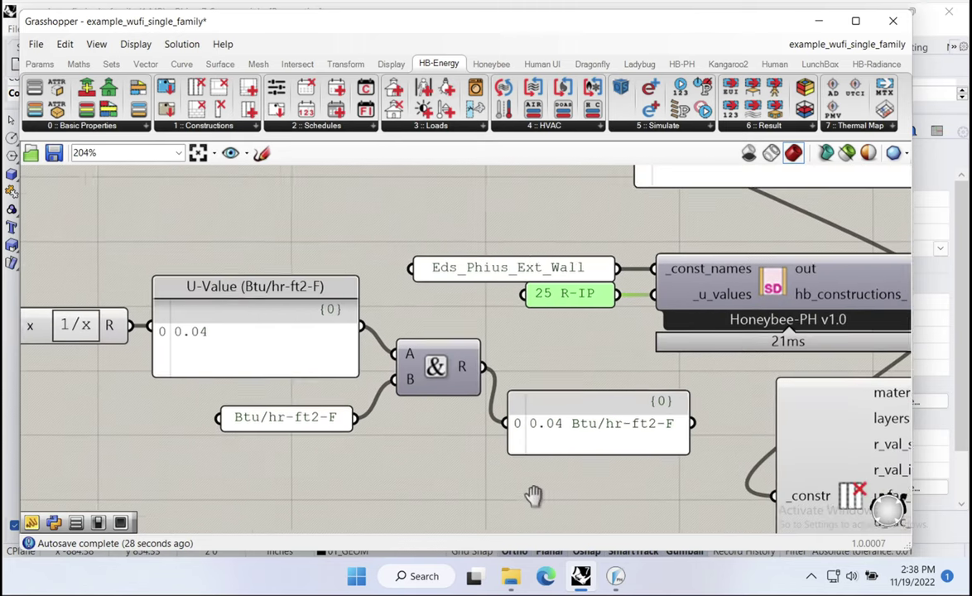
pyautogui.scroll(-2, 534, 497)
pyautogui.moveTo(667, 456); pyautogui.dragTo(288, 369)
pyautogui.press('Delete')
pyautogui.moveTo(386, 249); pyautogui.dragTo(273, 307)
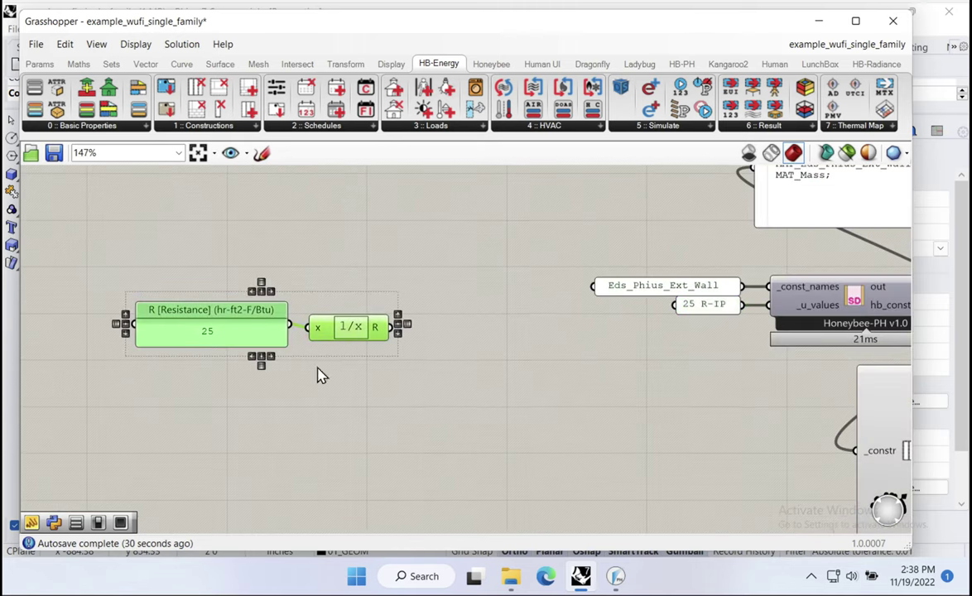
pyautogui.press('Delete')
# Delete the construction text panel, the HB Deconstruct Construction component and its R-value panel
pyautogui.moveTo(620, 410); pyautogui.dragTo(256, 407, button='right')
pyautogui.scroll(4, 347, 298)
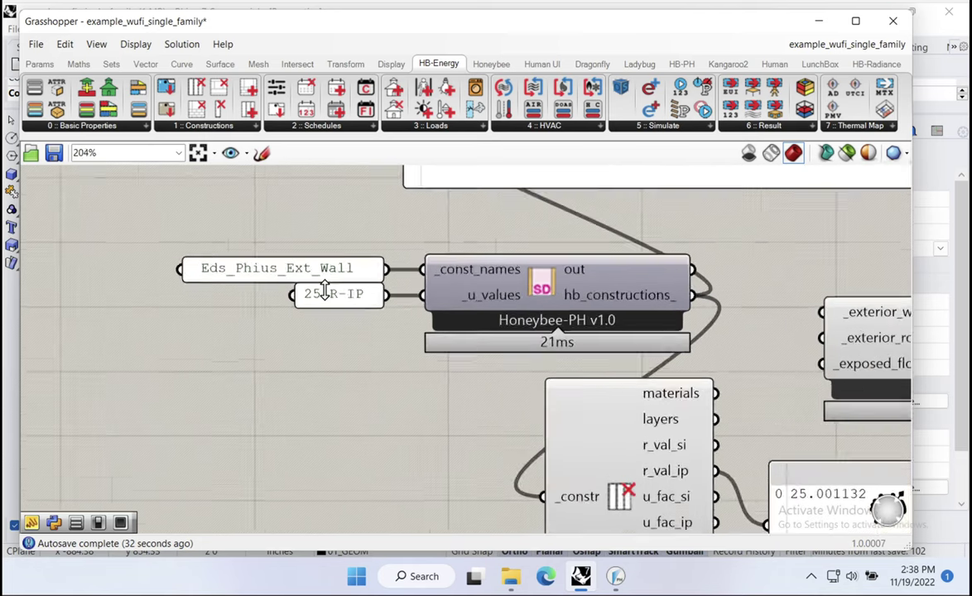
pyautogui.scroll(-4, 351, 304)
pyautogui.click(591, 425)
pyautogui.click(716, 475)
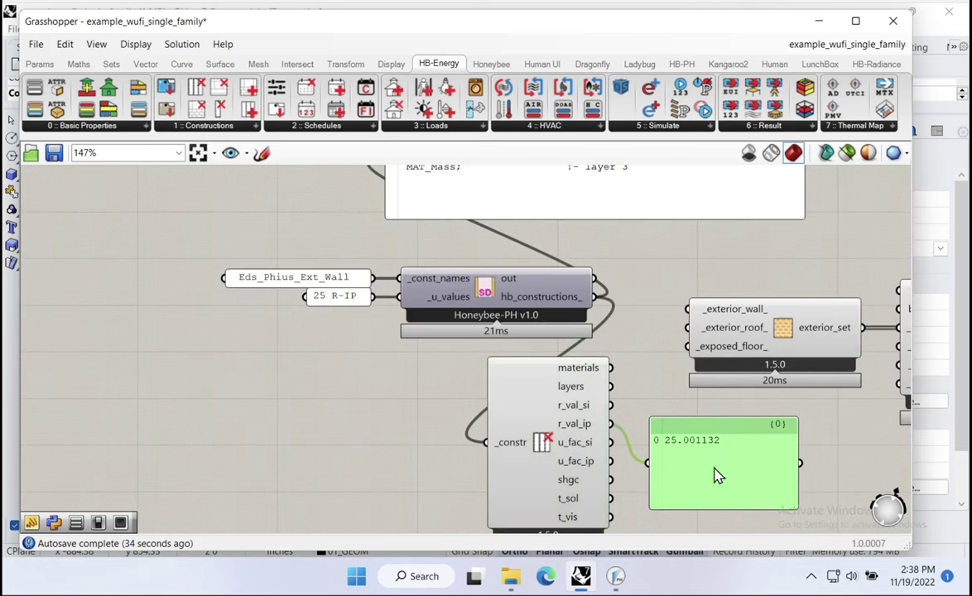
pyautogui.moveTo(636, 310); pyautogui.dragTo(604, 392, button='right')
pyautogui.click(610, 263)
pyautogui.press('Delete')
pyautogui.click(548, 465)
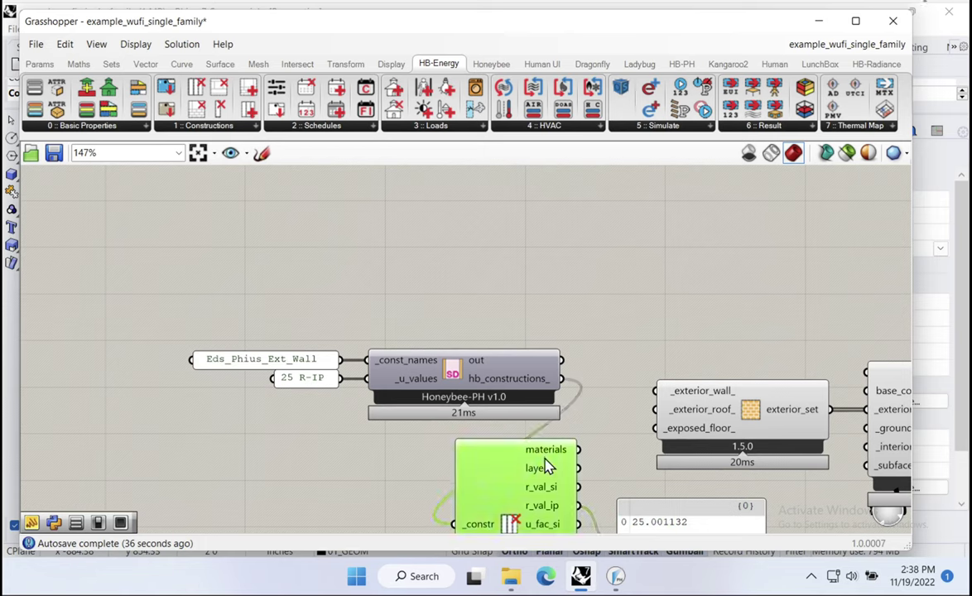
pyautogui.press('Delete')
pyautogui.click(676, 520)
pyautogui.press('Delete')
# Wire hb_constructions_ from Create SD Constructions into the _exterior_wall_ input of the exterior construction subset
pyautogui.moveTo(594, 451); pyautogui.dragTo(545, 352, button='right')
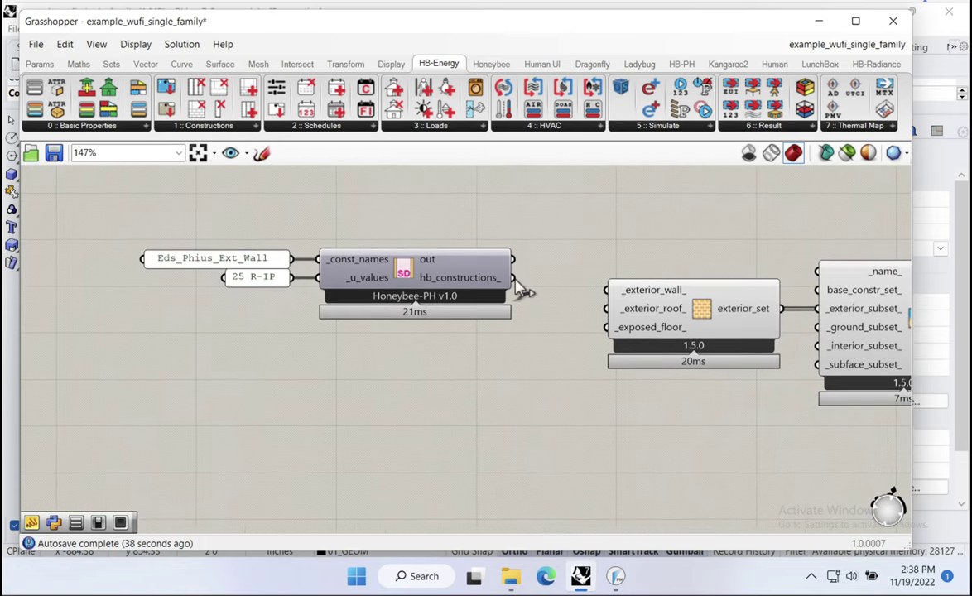
pyautogui.moveTo(513, 277); pyautogui.dragTo(619, 291)
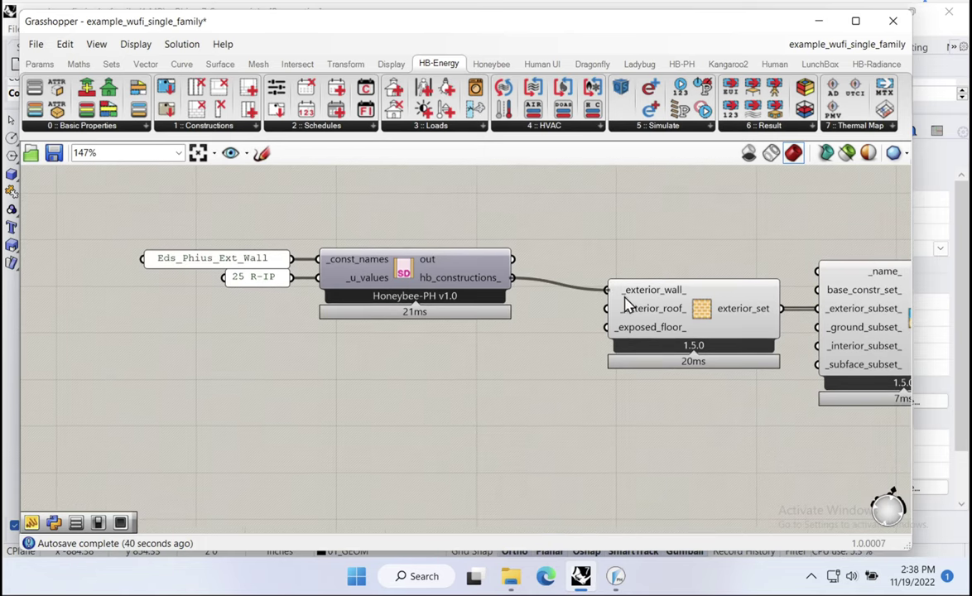
# Move the Create SD Constructions component and its name and R-value panels closer to the exterior construction subset
pyautogui.moveTo(672, 300)
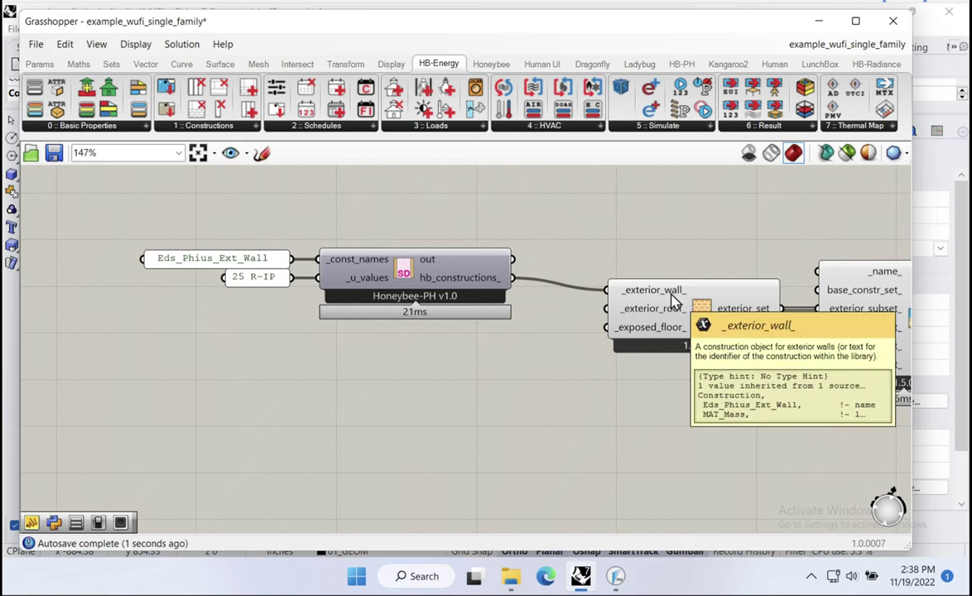
pyautogui.moveTo(474, 194); pyautogui.dragTo(92, 321)
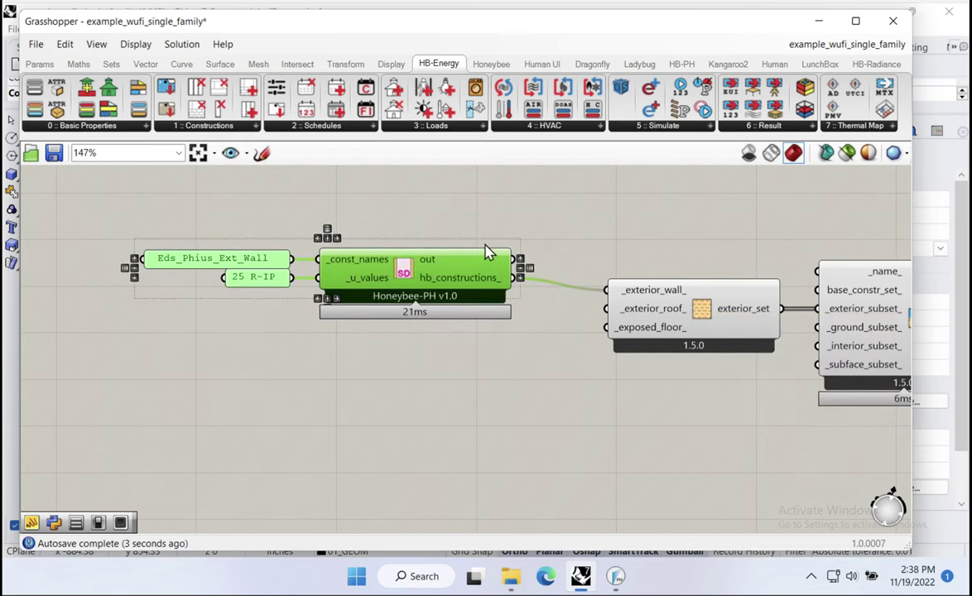
pyautogui.moveTo(395, 248); pyautogui.dragTo(462, 240)
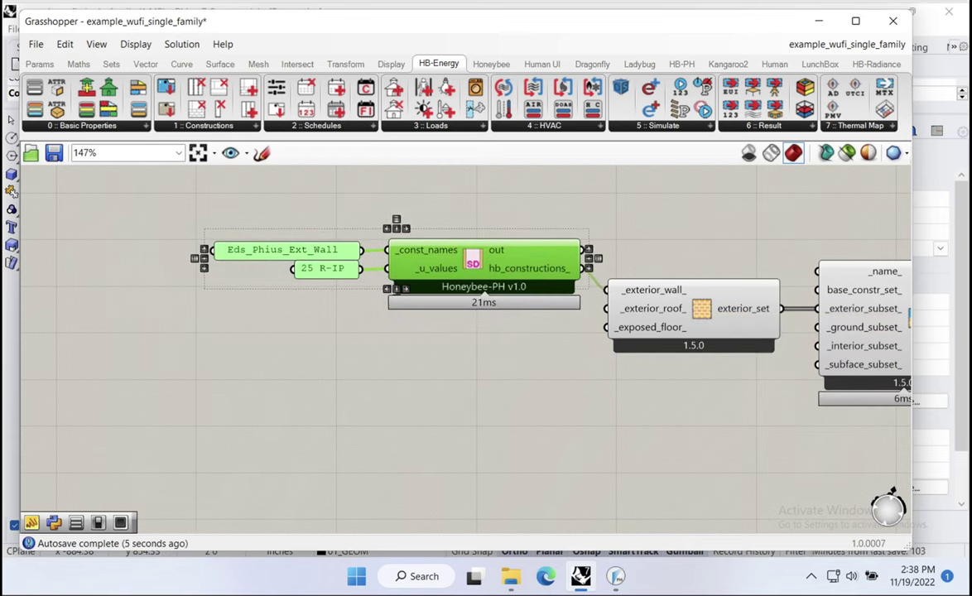
pyautogui.click(631, 416)
# Trace the wires from the exterior construction subset through the construction set to the _constr_set_ input of the room component and onwards
pyautogui.moveTo(722, 405); pyautogui.dragTo(477, 407, button='right')
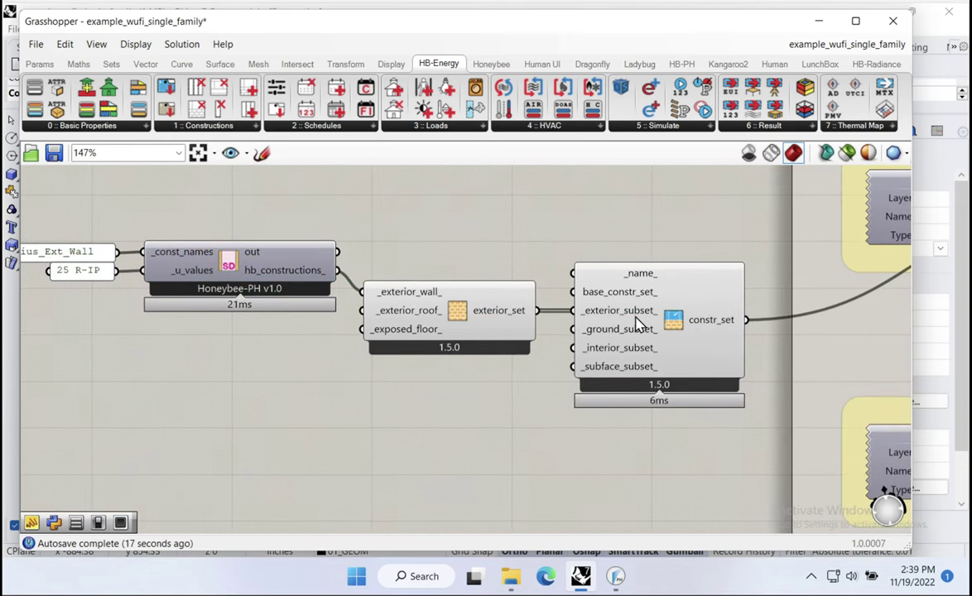
pyautogui.click(674, 323)
pyautogui.moveTo(666, 321); pyautogui.dragTo(474, 342, button='right')
pyautogui.moveTo(743, 268); pyautogui.dragTo(565, 329, button='right')
pyautogui.moveTo(563, 322)
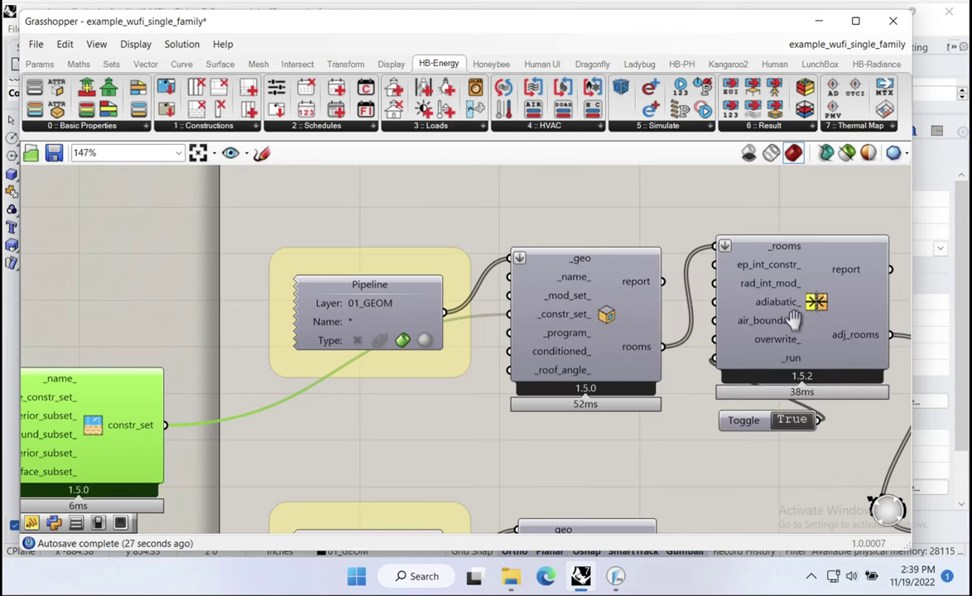
pyautogui.moveTo(795, 299); pyautogui.dragTo(459, 304, button='right')
pyautogui.scroll(-5, 401, 240)
pyautogui.scroll(3, 394, 261)
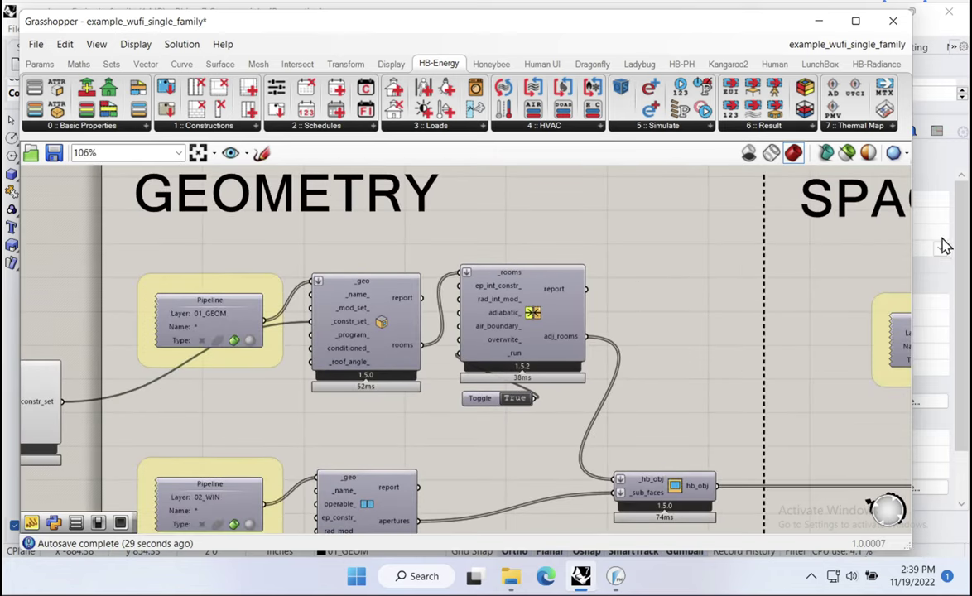
# Make the Grasshopper window narrower, reposition it, and set the Rhino Perspective viewport to Wireframe display
pyautogui.moveTo(913, 237); pyautogui.dragTo(618, 238)
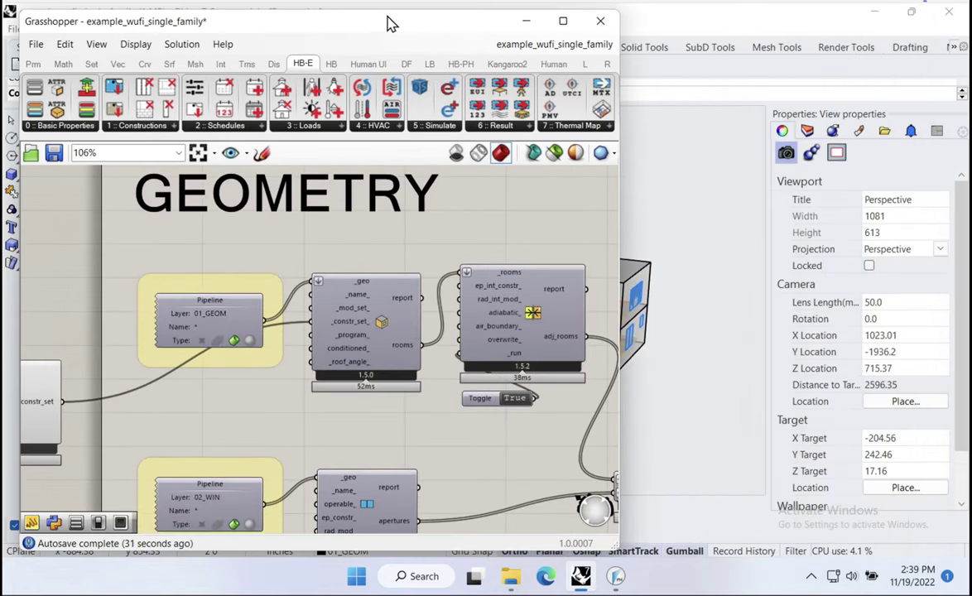
pyautogui.moveTo(391, 22); pyautogui.dragTo(411, 189)
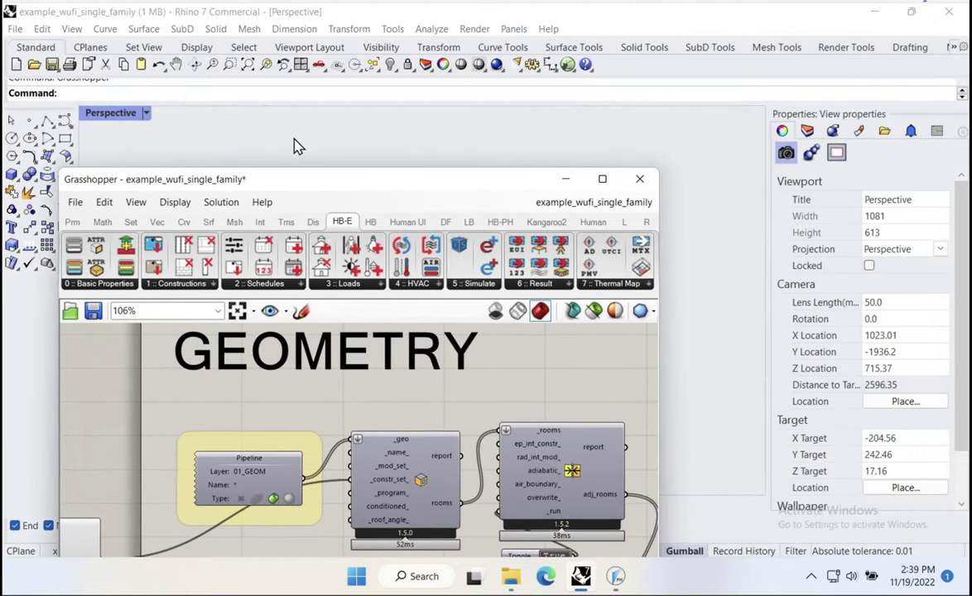
pyautogui.click(146, 112)
pyautogui.click(203, 52)
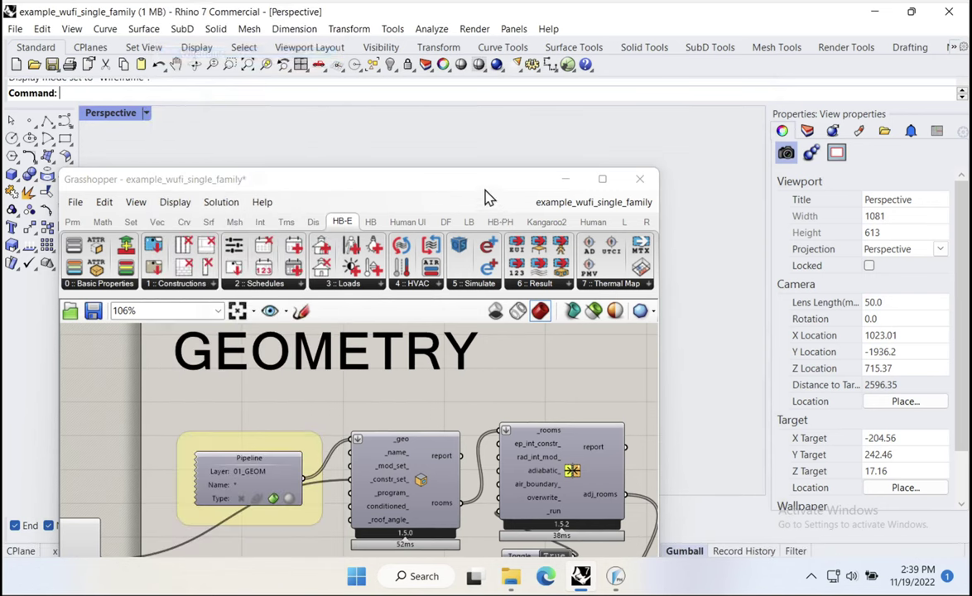
pyautogui.moveTo(485, 187); pyautogui.dragTo(406, 36)
# Place an HB Color Face Attributes component above the GEOMETRY group and wire the rooms output into its _hb_objs input
pyautogui.moveTo(444, 277); pyautogui.dragTo(323, 347, button='right')
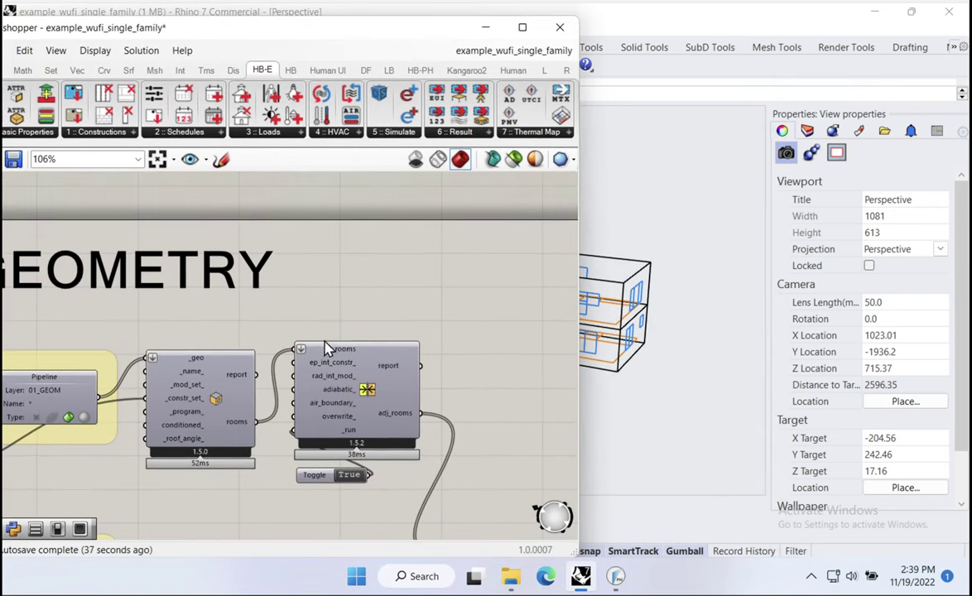
pyautogui.click(291, 72)
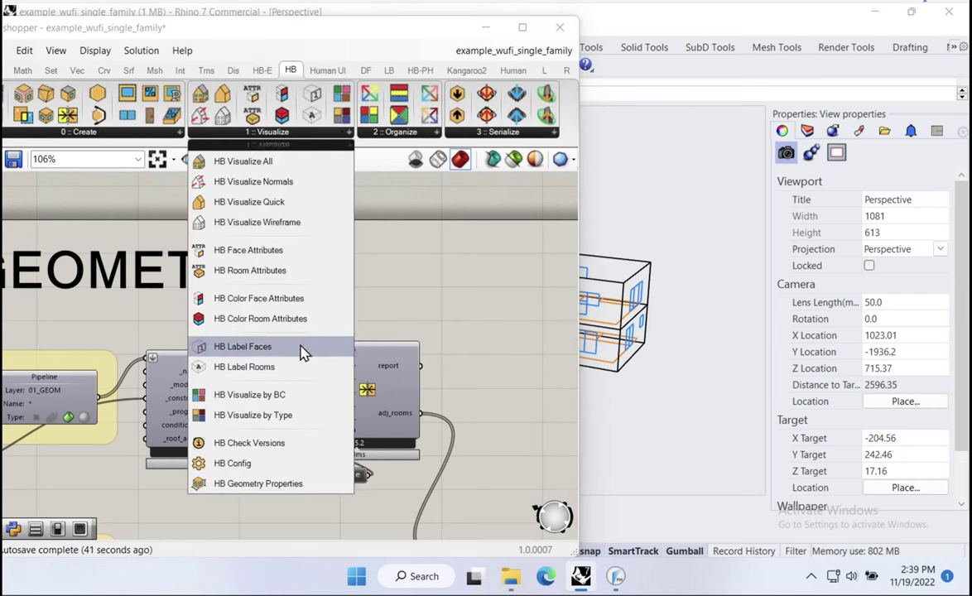
pyautogui.click(240, 299)
pyautogui.click(411, 261)
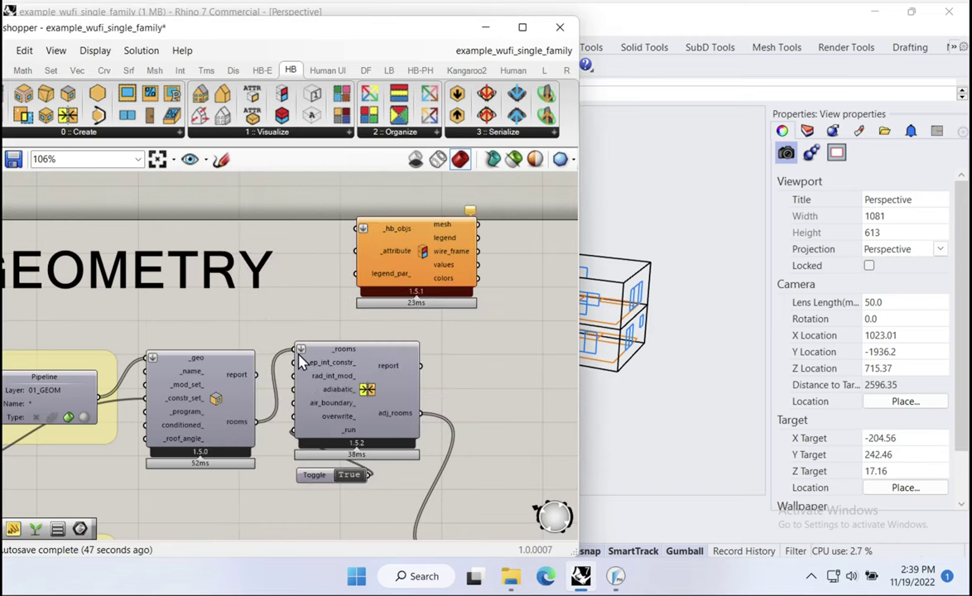
pyautogui.scroll(2, 265, 423)
pyautogui.moveTo(249, 433); pyautogui.dragTo(367, 209)
pyautogui.moveTo(488, 267); pyautogui.dragTo(433, 271)
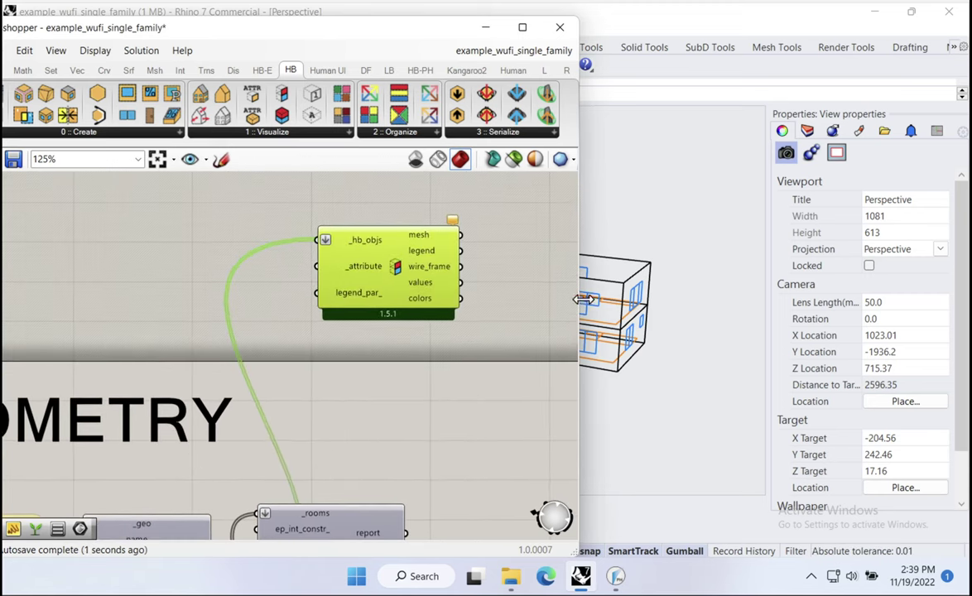
# Add an HB Face Energy Attributes list set to Construction and wire it into the _attribute input of HB Color Face Attributes
pyautogui.click(262, 72)
pyautogui.click(38, 131)
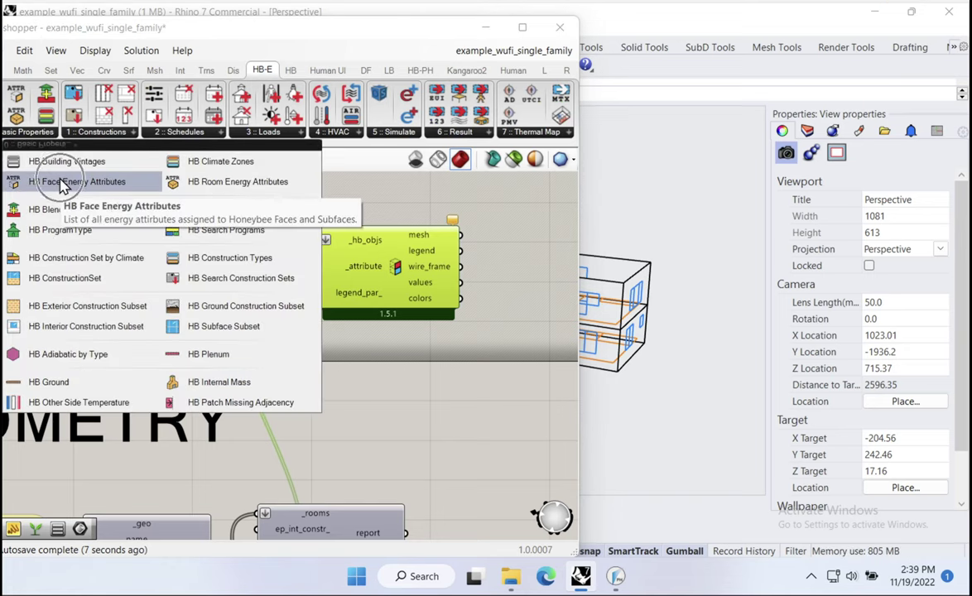
pyautogui.moveTo(60, 182); pyautogui.dragTo(125, 236)
pyautogui.moveTo(274, 225); pyautogui.dragTo(315, 266)
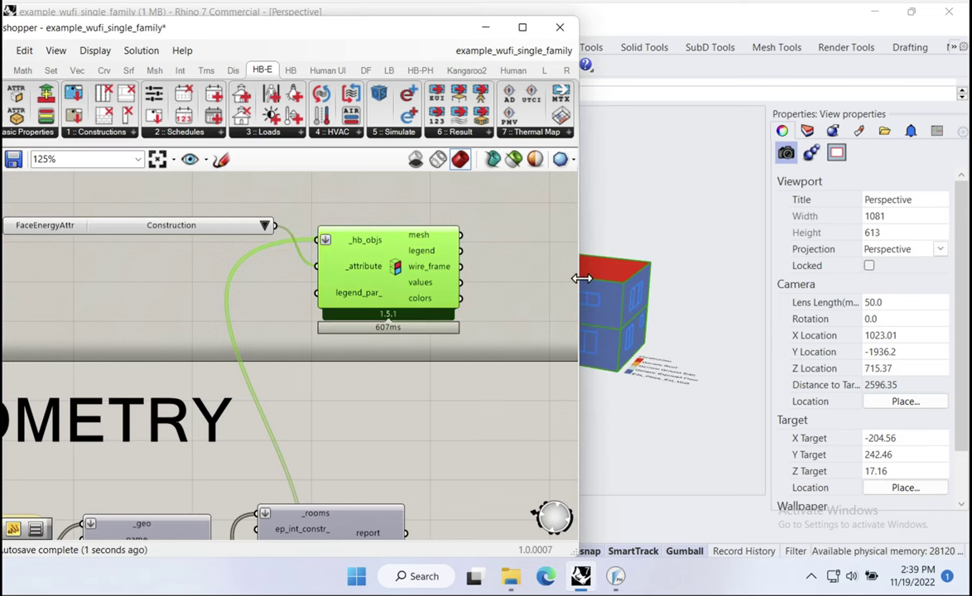
# Widen the Grasshopper window and place an HB Label Faces component above HB Color Face Attributes
pyautogui.moveTo(581, 278); pyautogui.dragTo(676, 280)
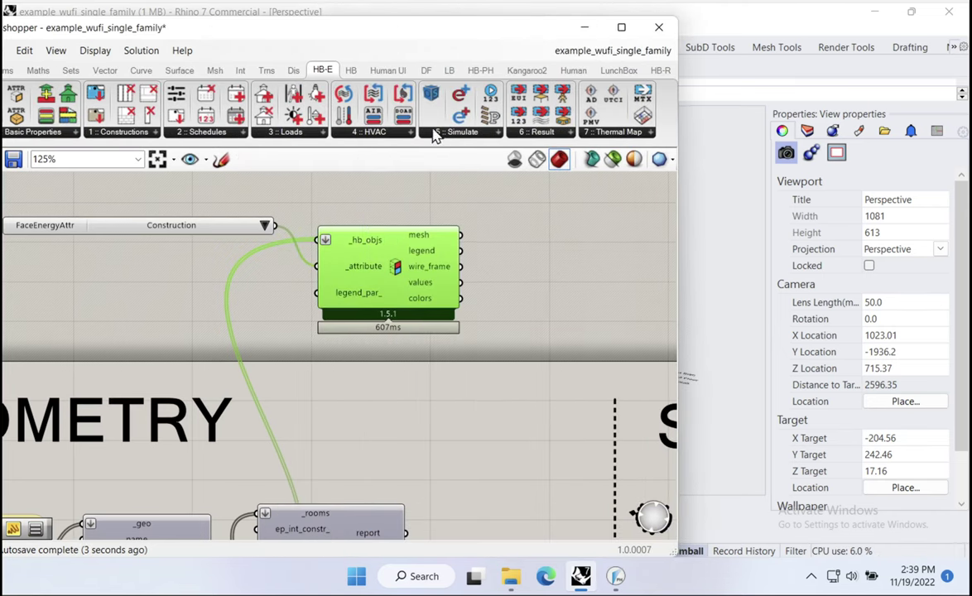
pyautogui.click(349, 71)
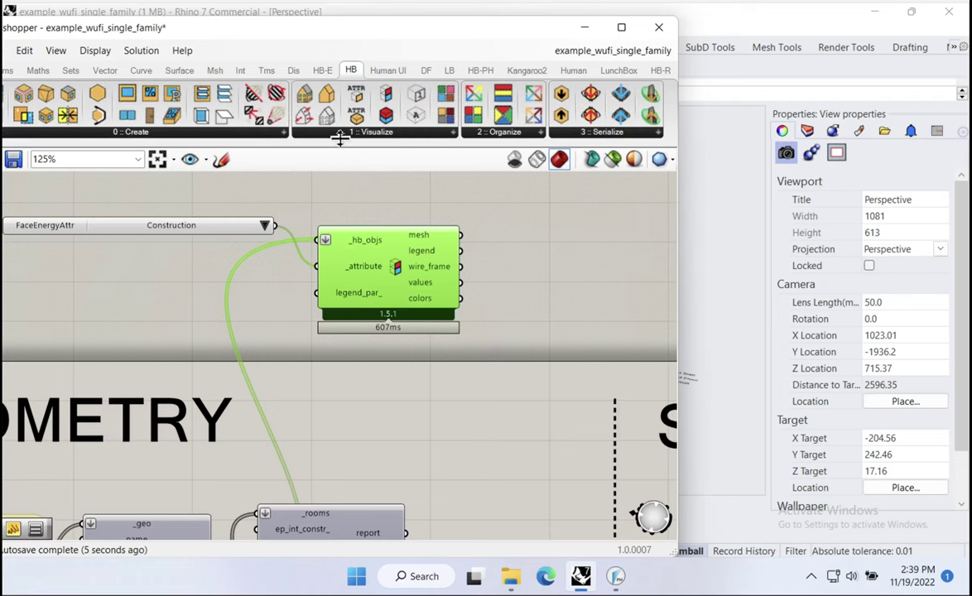
pyautogui.click(357, 134)
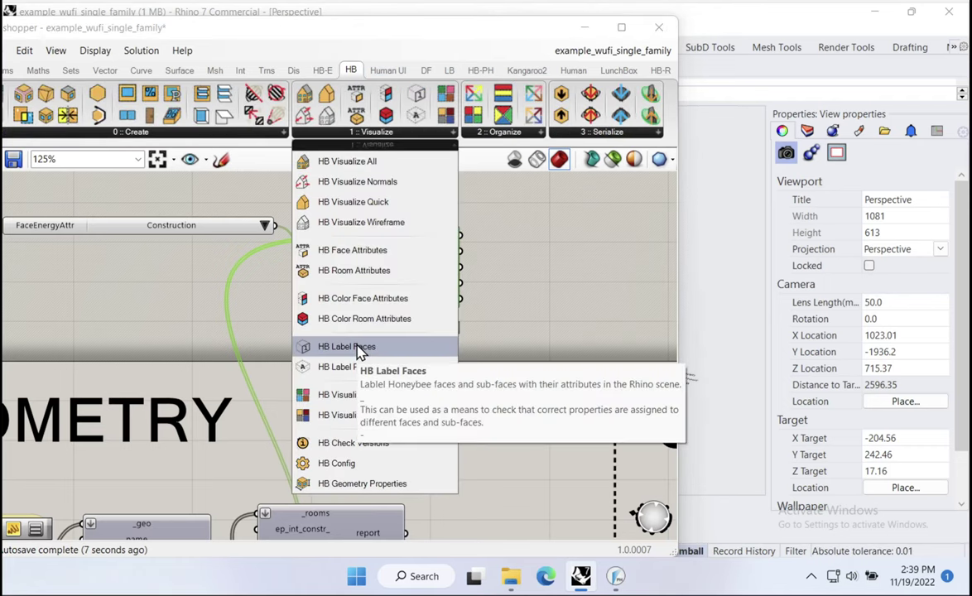
pyautogui.moveTo(358, 351); pyautogui.dragTo(385, 217)
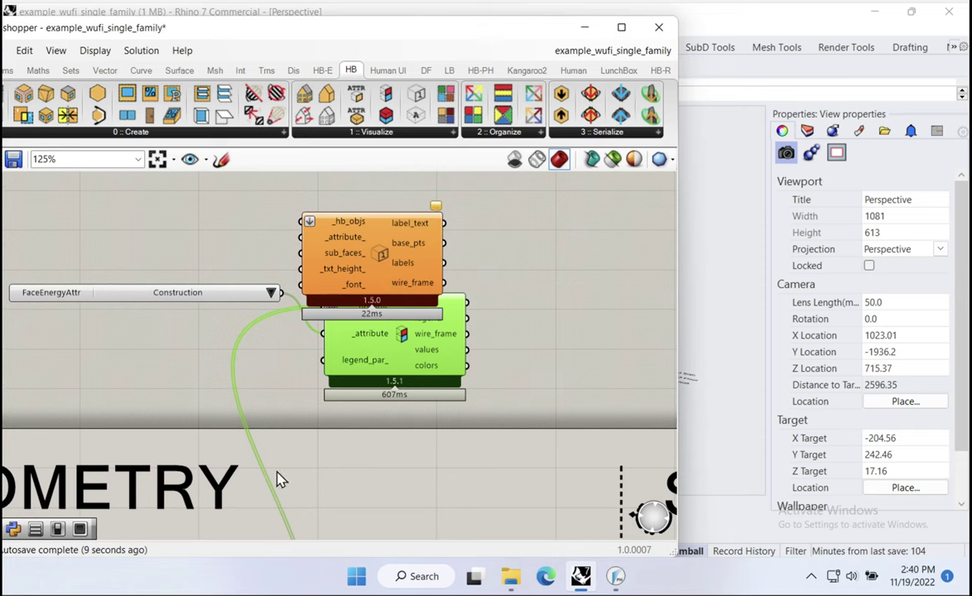
# Insert a relay in the rooms wire and connect it to the _hb_objs input of HB Label Faces
pyautogui.scroll(-2, 279, 480)
pyautogui.click(251, 335)
pyautogui.doubleClick(253, 333)
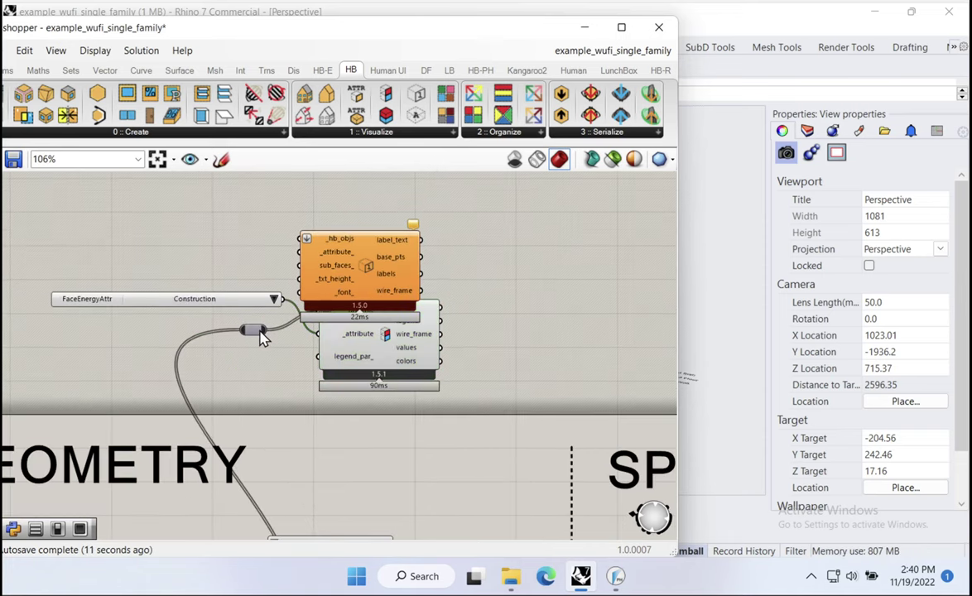
pyautogui.moveTo(261, 331); pyautogui.dragTo(301, 239)
# Wire the Construction attribute list into the _attribute_ input of HB Label Faces and space out the visualization components
pyautogui.moveTo(353, 268); pyautogui.dragTo(382, 240)
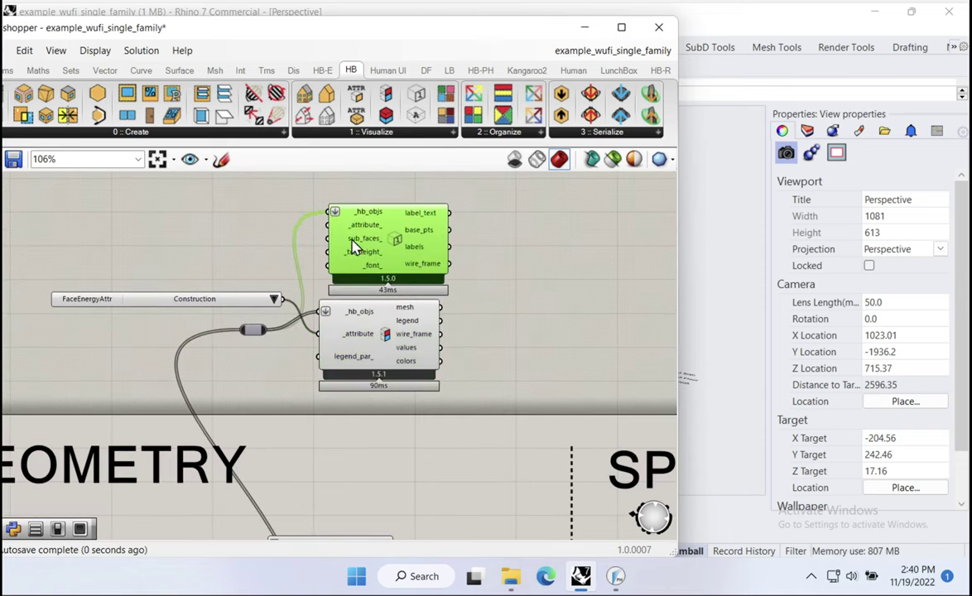
pyautogui.moveTo(265, 304); pyautogui.dragTo(258, 292)
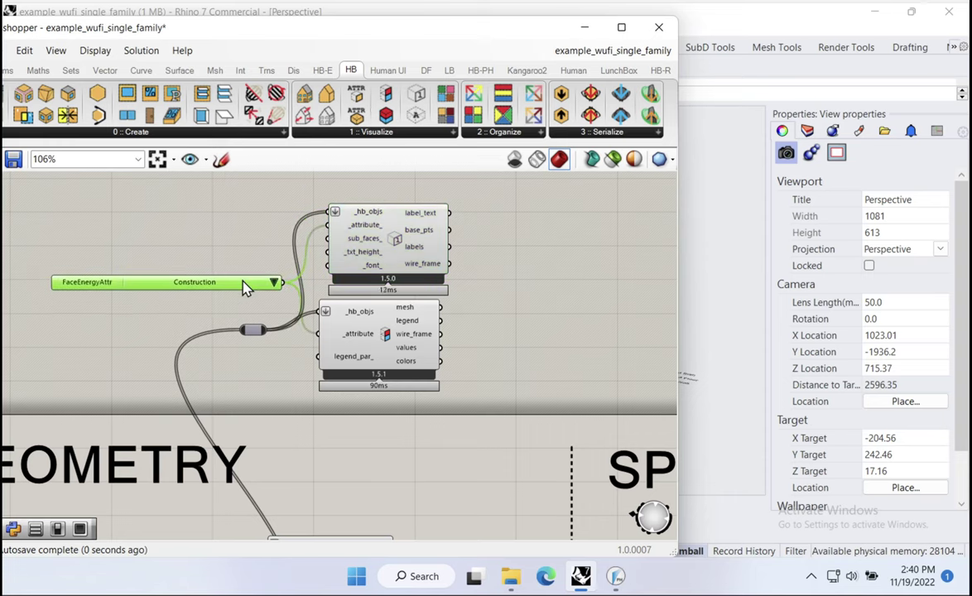
pyautogui.moveTo(421, 217); pyautogui.dragTo(403, 207)
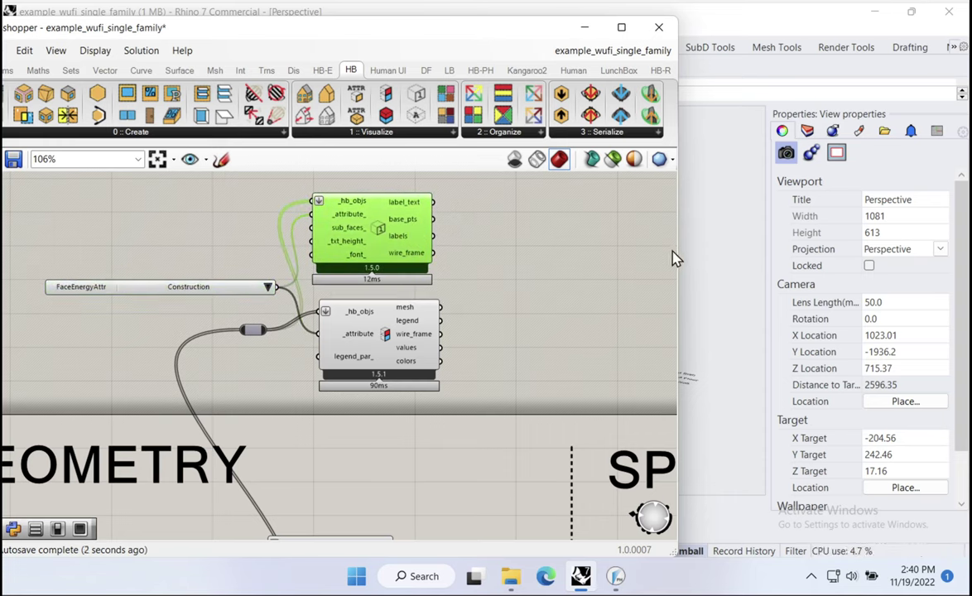
# Narrow the Grasshopper window and examine the colored and labeled constructions on the walls and roof of the Rhino model
pyautogui.moveTo(675, 259); pyautogui.dragTo(384, 248)
pyautogui.scroll(5, 557, 331)
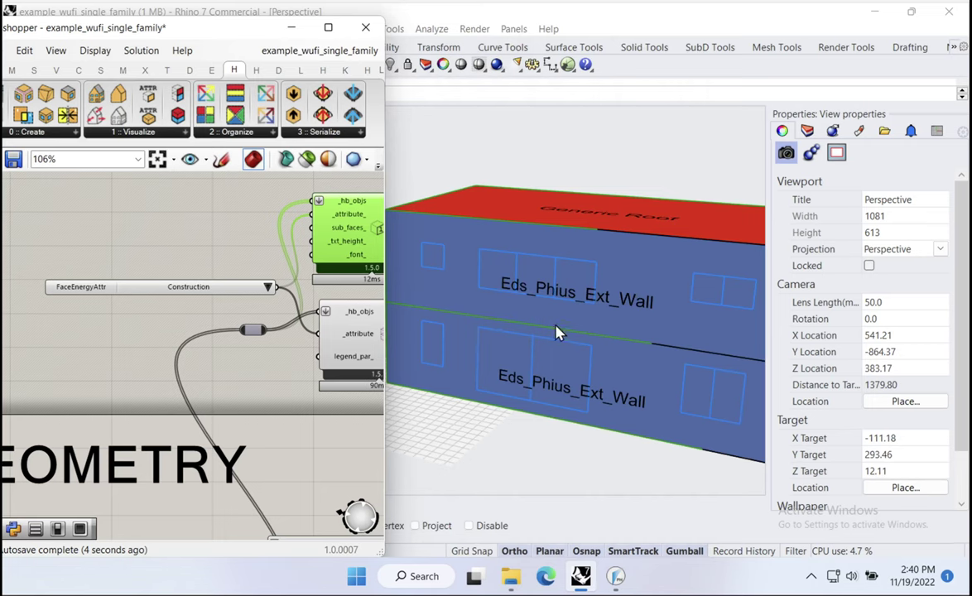
pyautogui.moveTo(586, 300); pyautogui.dragTo(584, 232, button='right')
pyautogui.moveTo(664, 226); pyautogui.dragTo(593, 232, button='right')
pyautogui.scroll(-4, 609, 230)
pyautogui.scroll(5, 494, 244)
pyautogui.scroll(3, 494, 283)
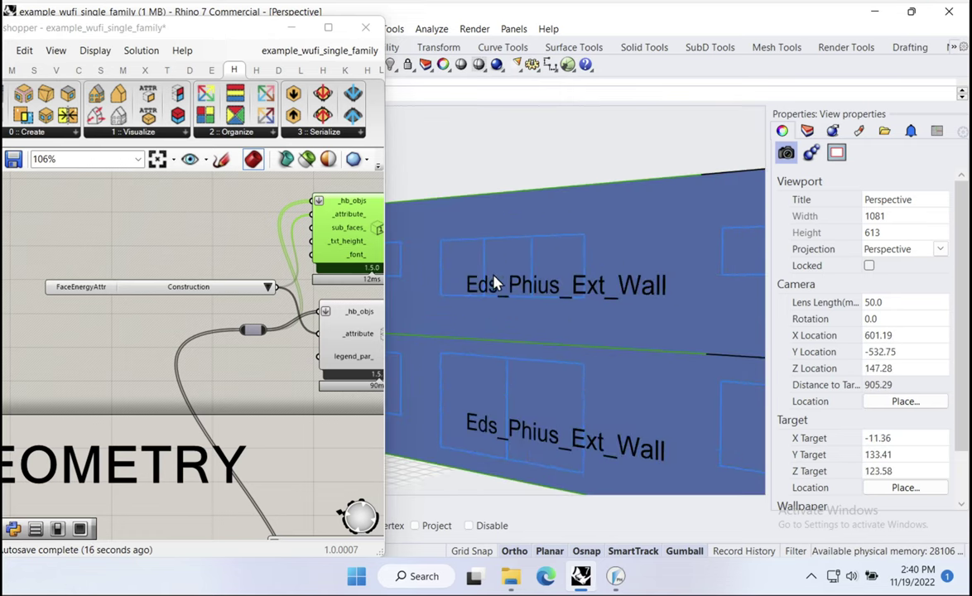
pyautogui.scroll(-5, 519, 278)
pyautogui.moveTo(699, 284); pyautogui.dragTo(616, 305, button='right')
pyautogui.scroll(3, 569, 331)
pyautogui.scroll(1, 469, 325)
pyautogui.scroll(-3, 236, 318)
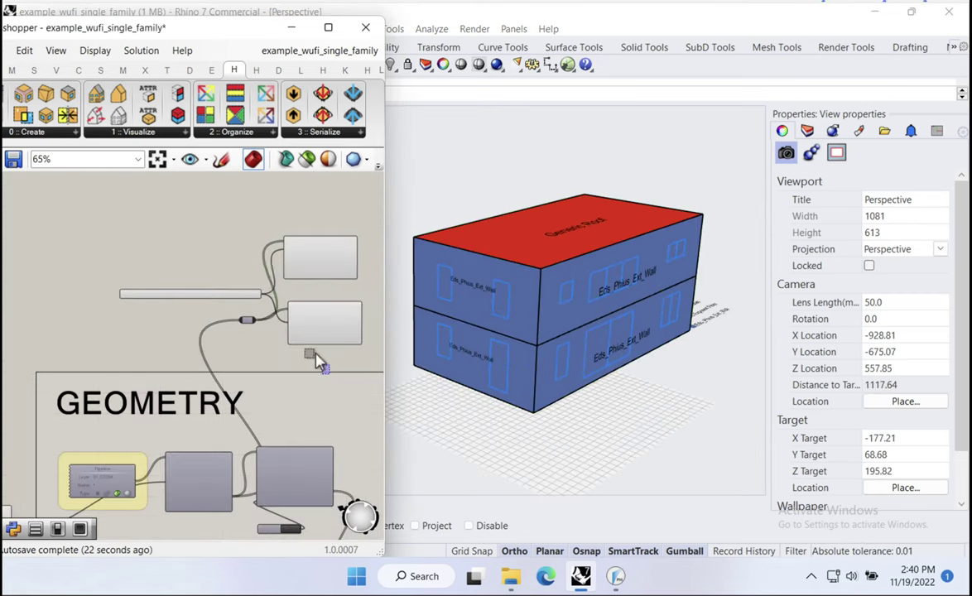
# Turn off the preview of the face visualization components and of the exterior subset and construction set components
pyautogui.moveTo(314, 352); pyautogui.dragTo(140, 211)
pyautogui.hotkey('ctrl', 'q')
pyautogui.scroll(-4, 207, 389)
pyautogui.moveTo(126, 393); pyautogui.dragTo(321, 363, button='right')
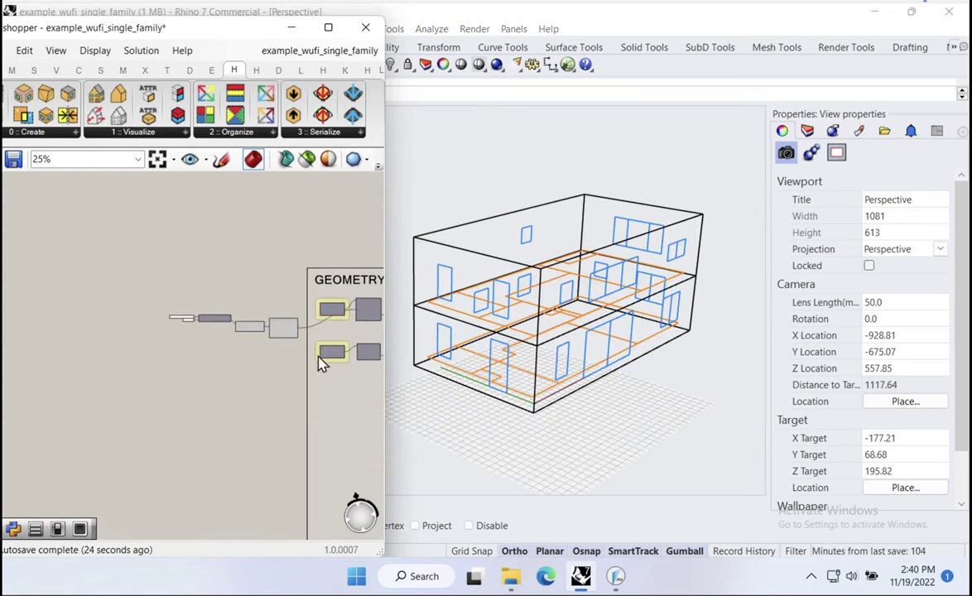
pyautogui.moveTo(288, 368); pyautogui.dragTo(225, 249)
pyautogui.rightClick(224, 246)
pyautogui.click(249, 274)
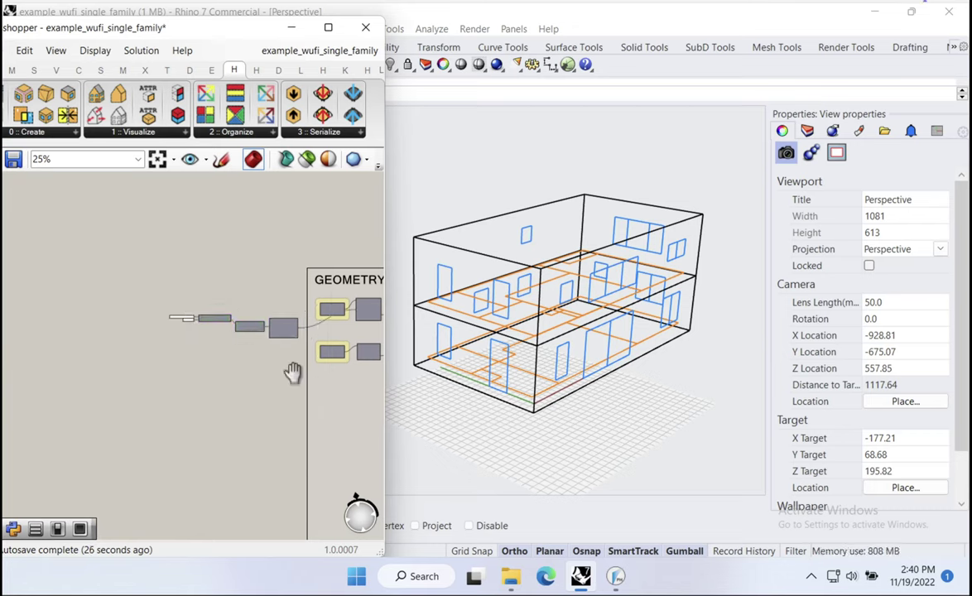
# Run the HBJSON and WUFI-XML export again with the toggle in the EXPORT TO WUFI-XML group, leaving it at False
pyautogui.moveTo(293, 373); pyautogui.dragTo(135, 342, button='right')
pyautogui.scroll(-2, 138, 342)
pyautogui.moveTo(203, 357); pyautogui.dragTo(108, 370, button='right')
pyautogui.scroll(3, 235, 297)
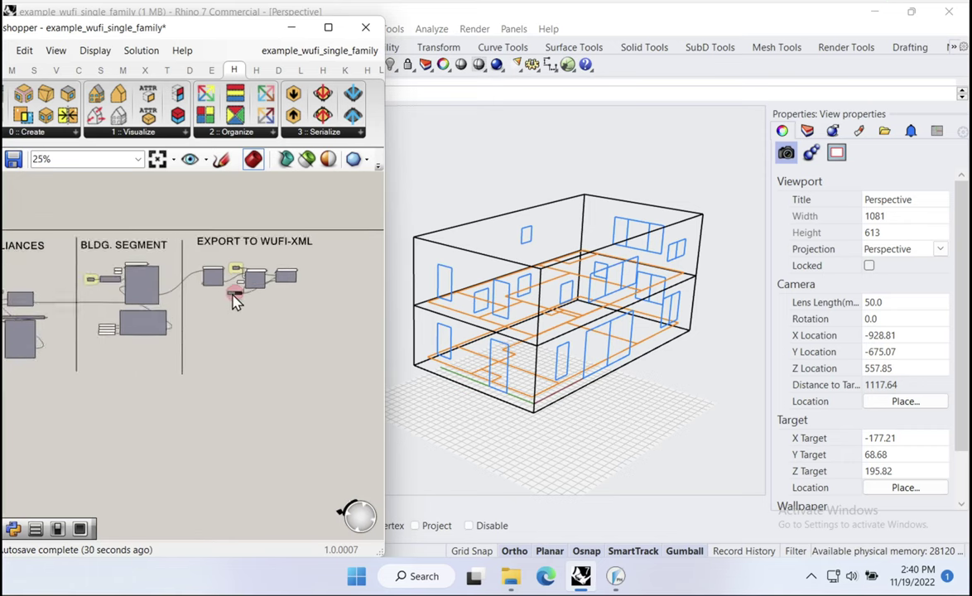
pyautogui.scroll(2, 192, 346)
pyautogui.scroll(1, 186, 356)
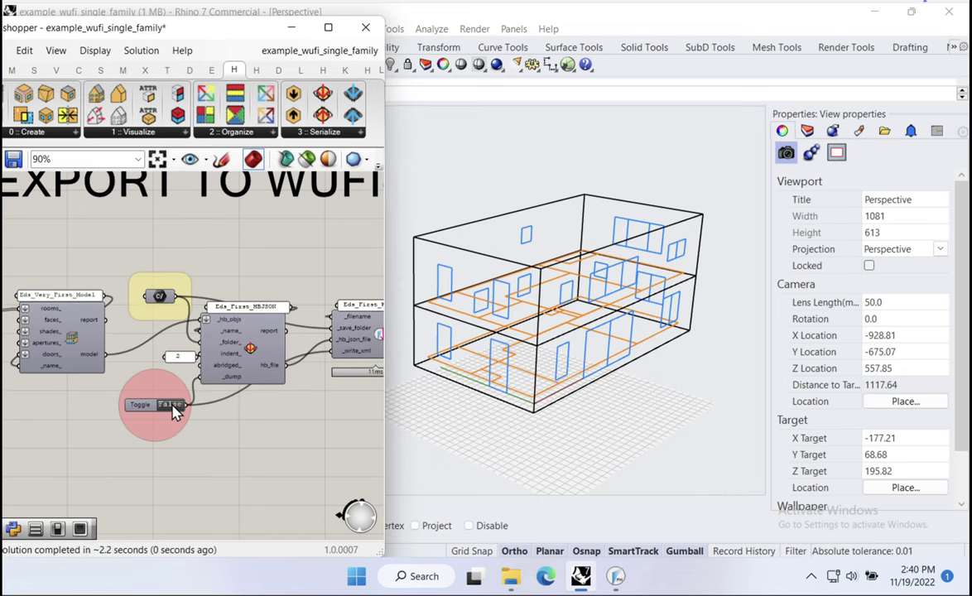
# Switch to WUFI-Passive and open the project file Eds_First_WUFI_XML_11_19_14_40_42 from the Desktop
pyautogui.click(615, 577)
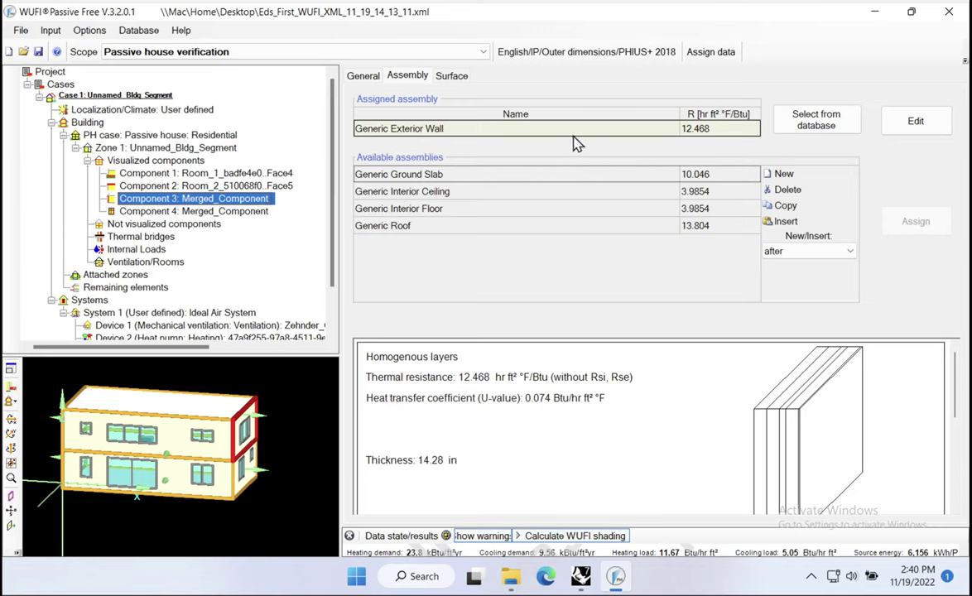
pyautogui.click(21, 30)
pyautogui.click(41, 64)
pyautogui.click(490, 342)
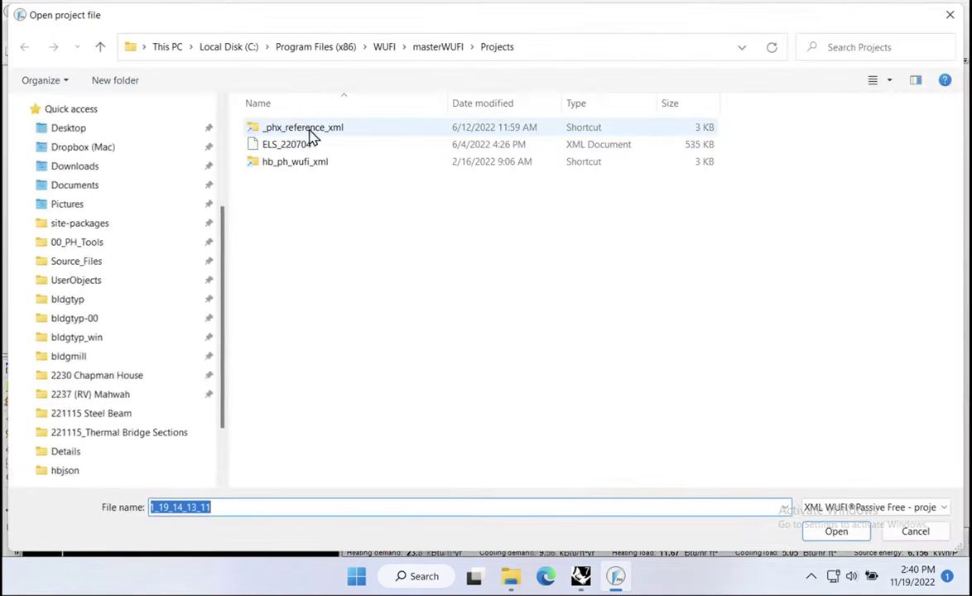
pyautogui.scroll(3, 100, 132)
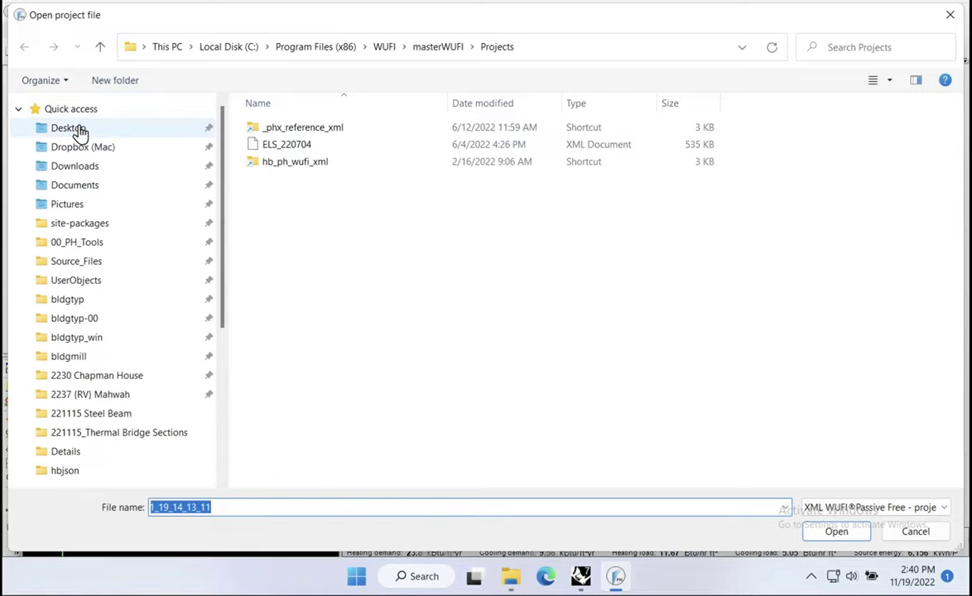
pyautogui.click(81, 130)
pyautogui.click(364, 213)
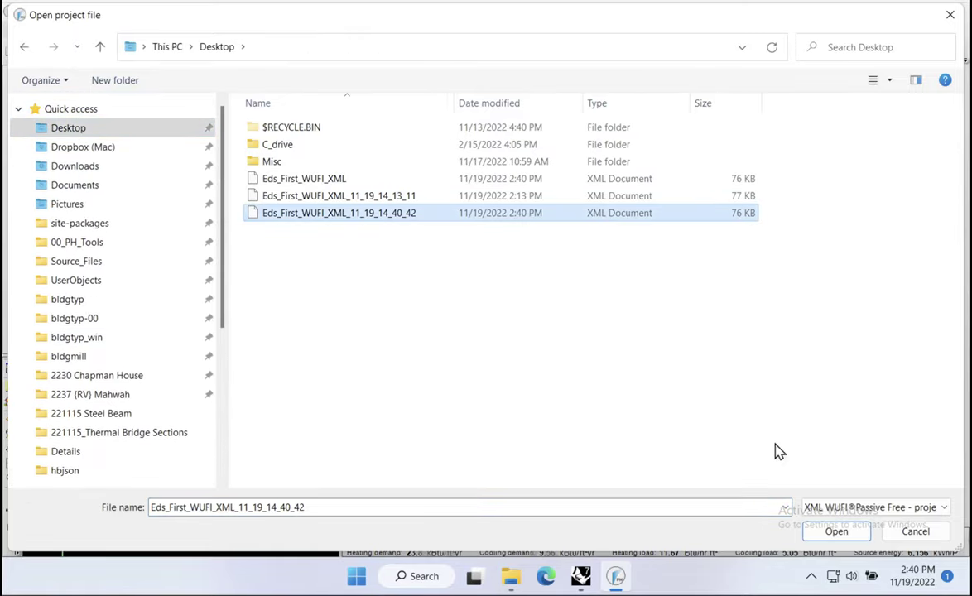
pyautogui.click(836, 532)
pyautogui.click(541, 347)
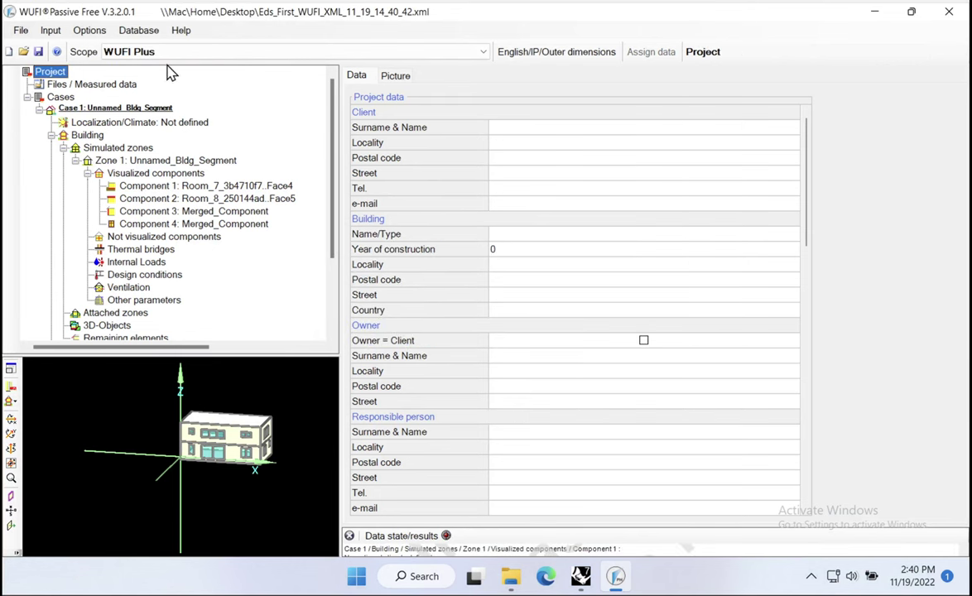
# Set the project scope to Passive house verification and show the assembly assigned to Component 3 among the visualized components
pyautogui.click(169, 52)
pyautogui.click(169, 78)
pyautogui.click(136, 202)
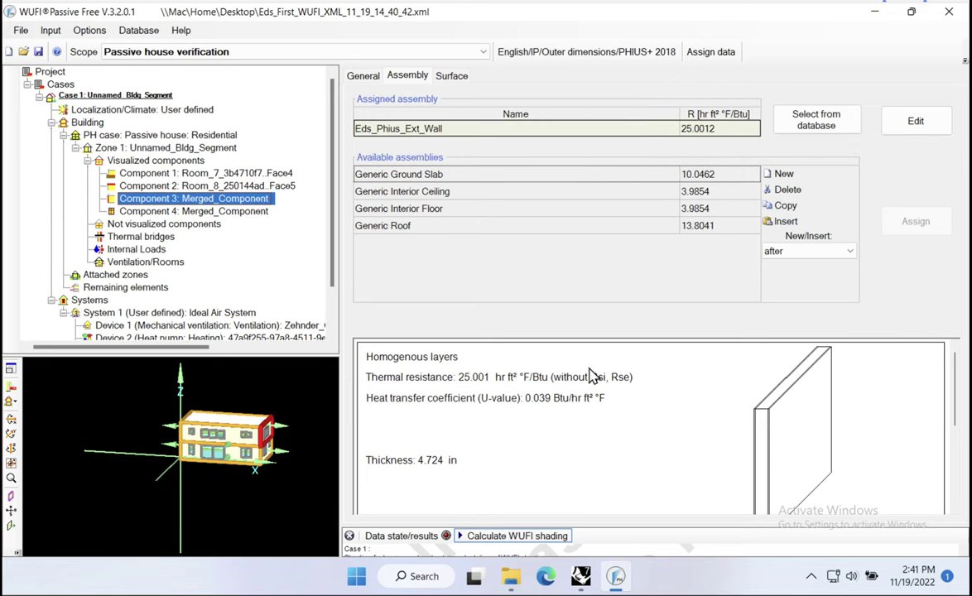
# Enlarge the data state/results area and calculate the WUFI shading to get the case's demand and load results
pyautogui.moveTo(596, 525); pyautogui.dragTo(510, 353)
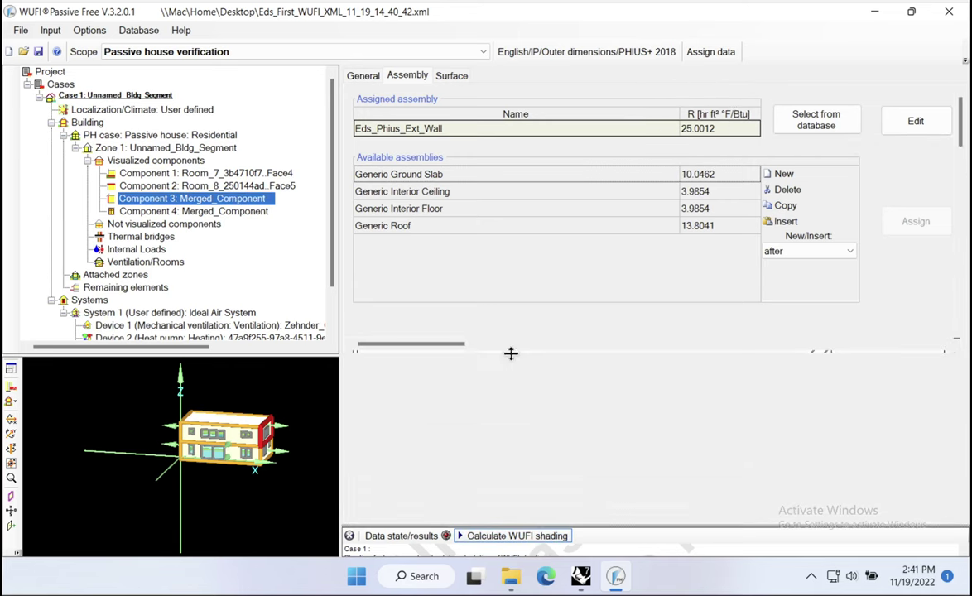
pyautogui.click(511, 366)
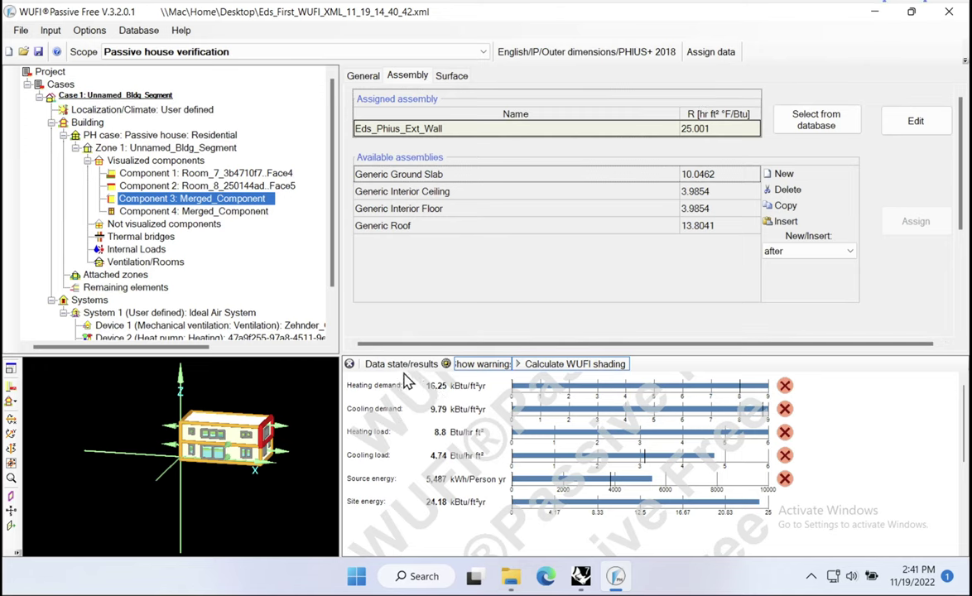
# Open the report of Case 1 and examine the heating and cooling results, climate data and winter and summer energy balance charts
pyautogui.click(126, 95)
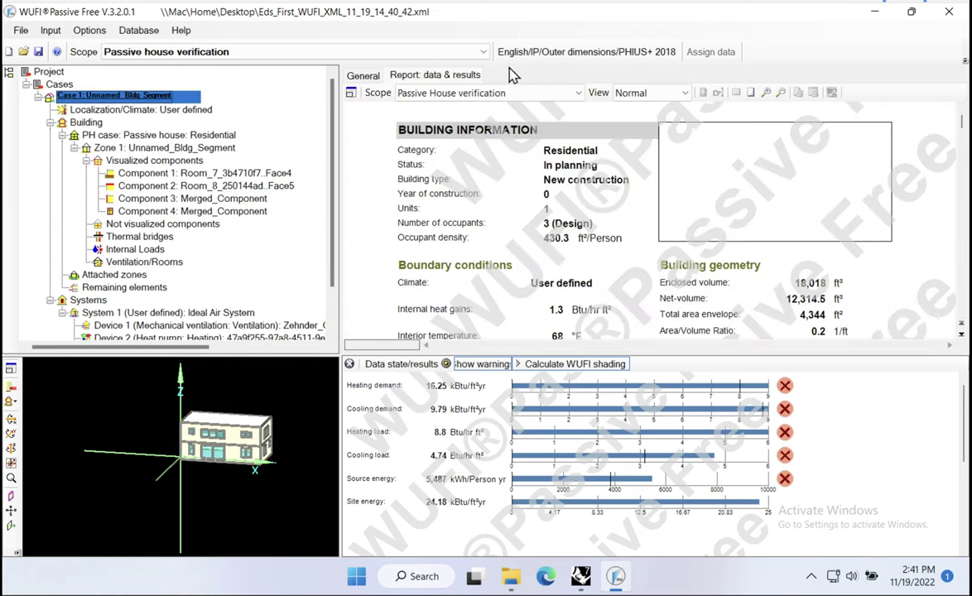
pyautogui.scroll(-5, 658, 199)
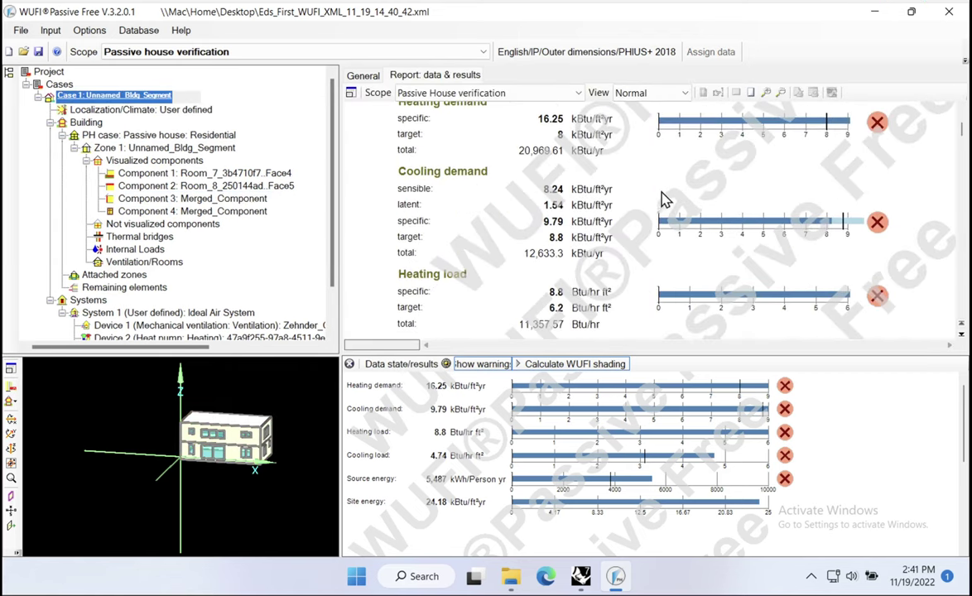
pyautogui.scroll(-15, 666, 207)
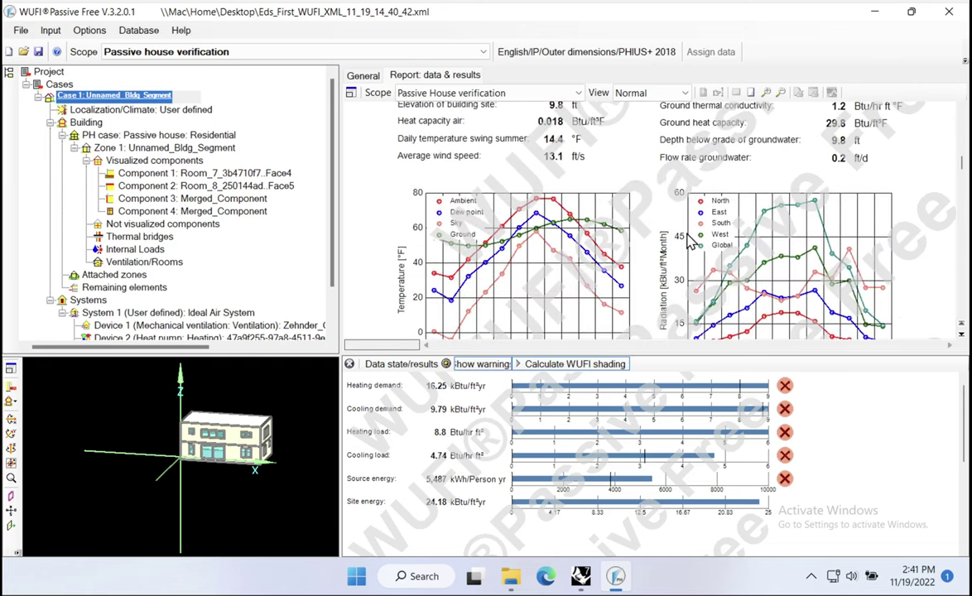
pyautogui.scroll(-12, 683, 237)
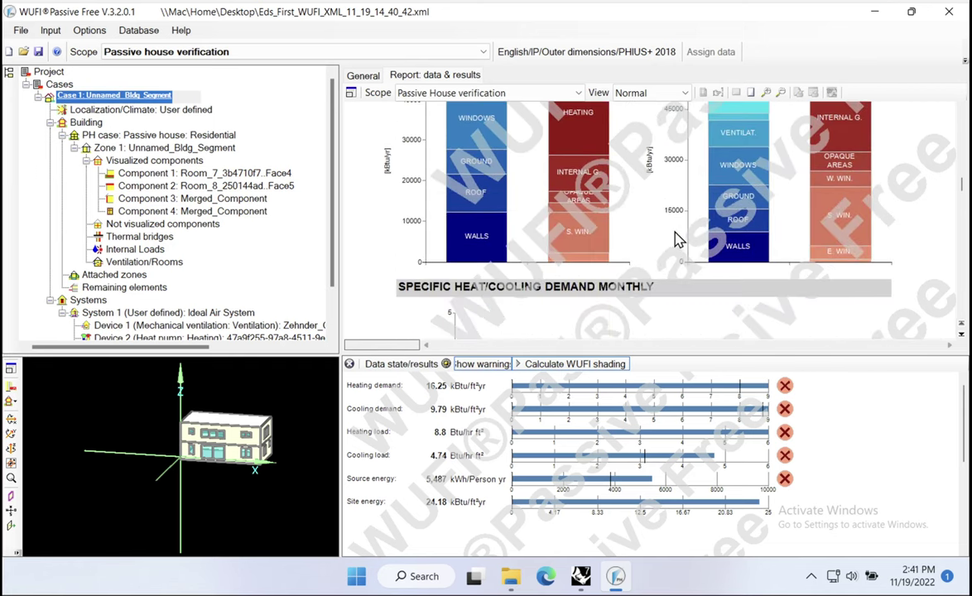
pyautogui.scroll(2, 674, 239)
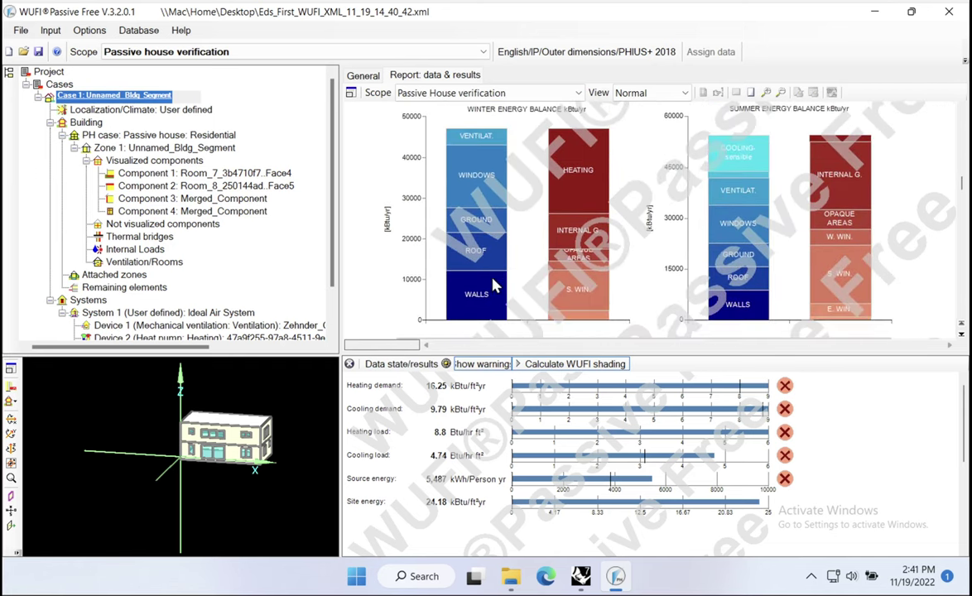